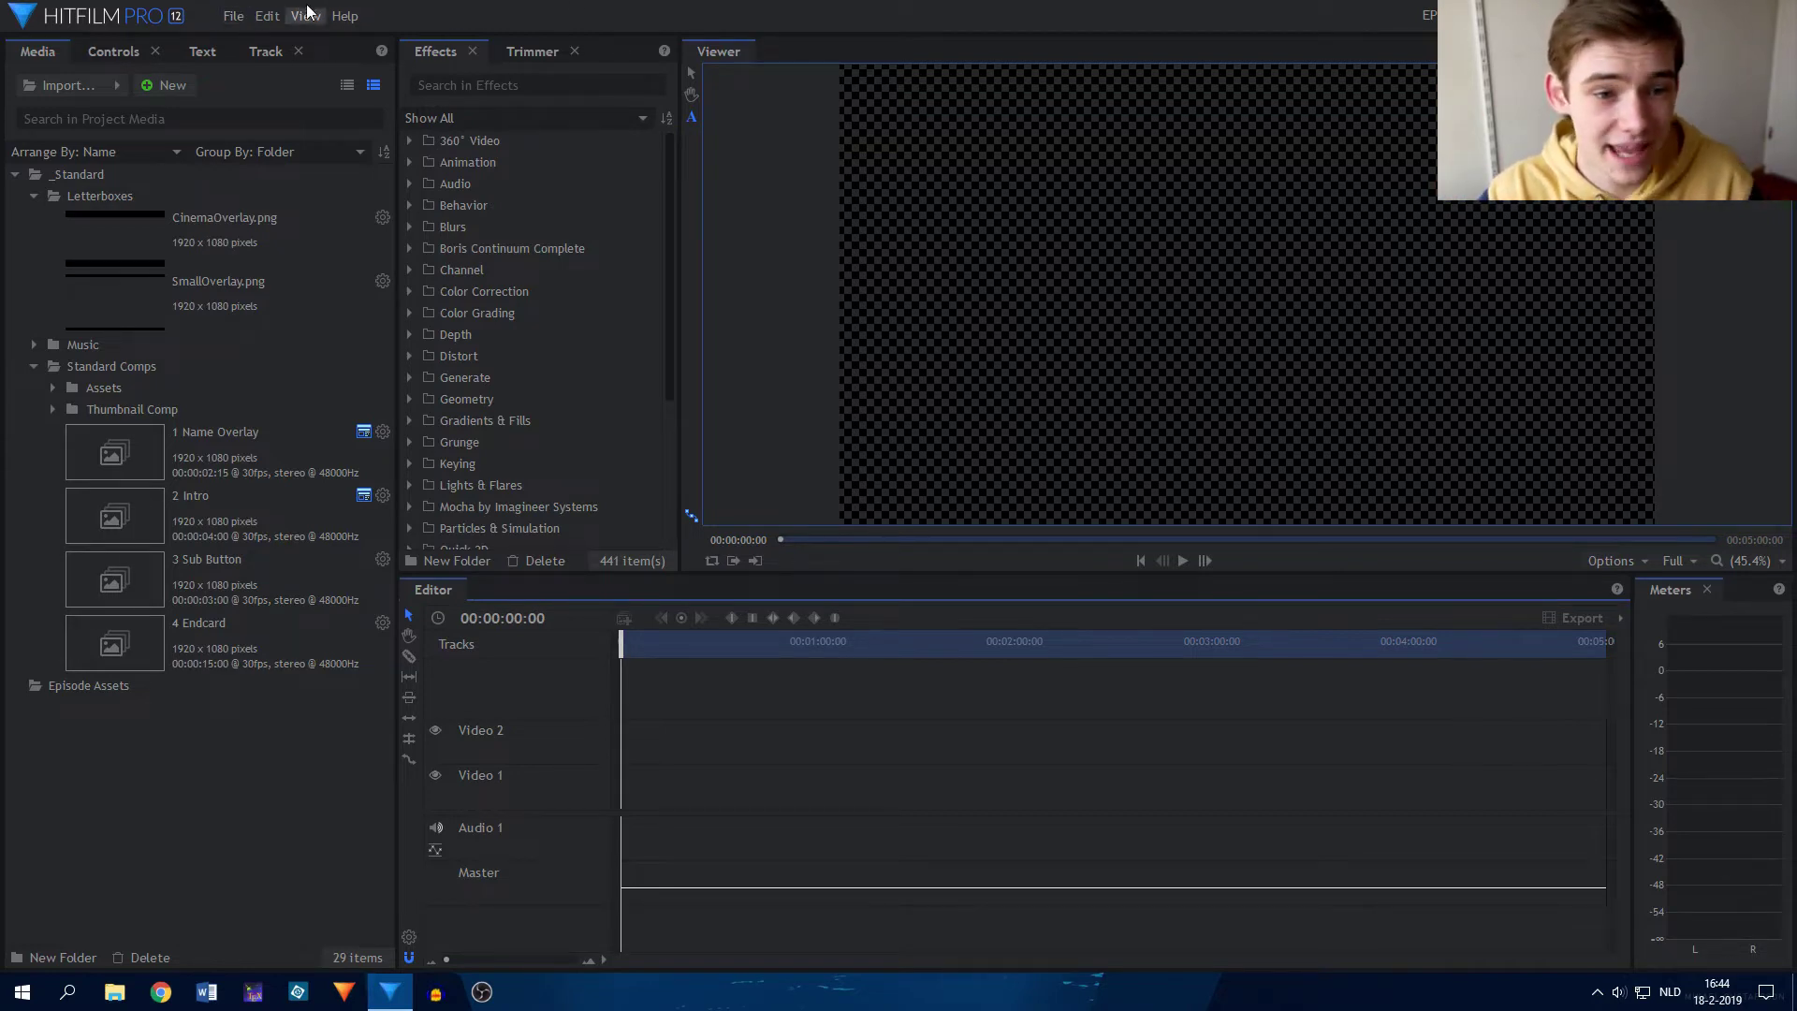
click(241, 19)
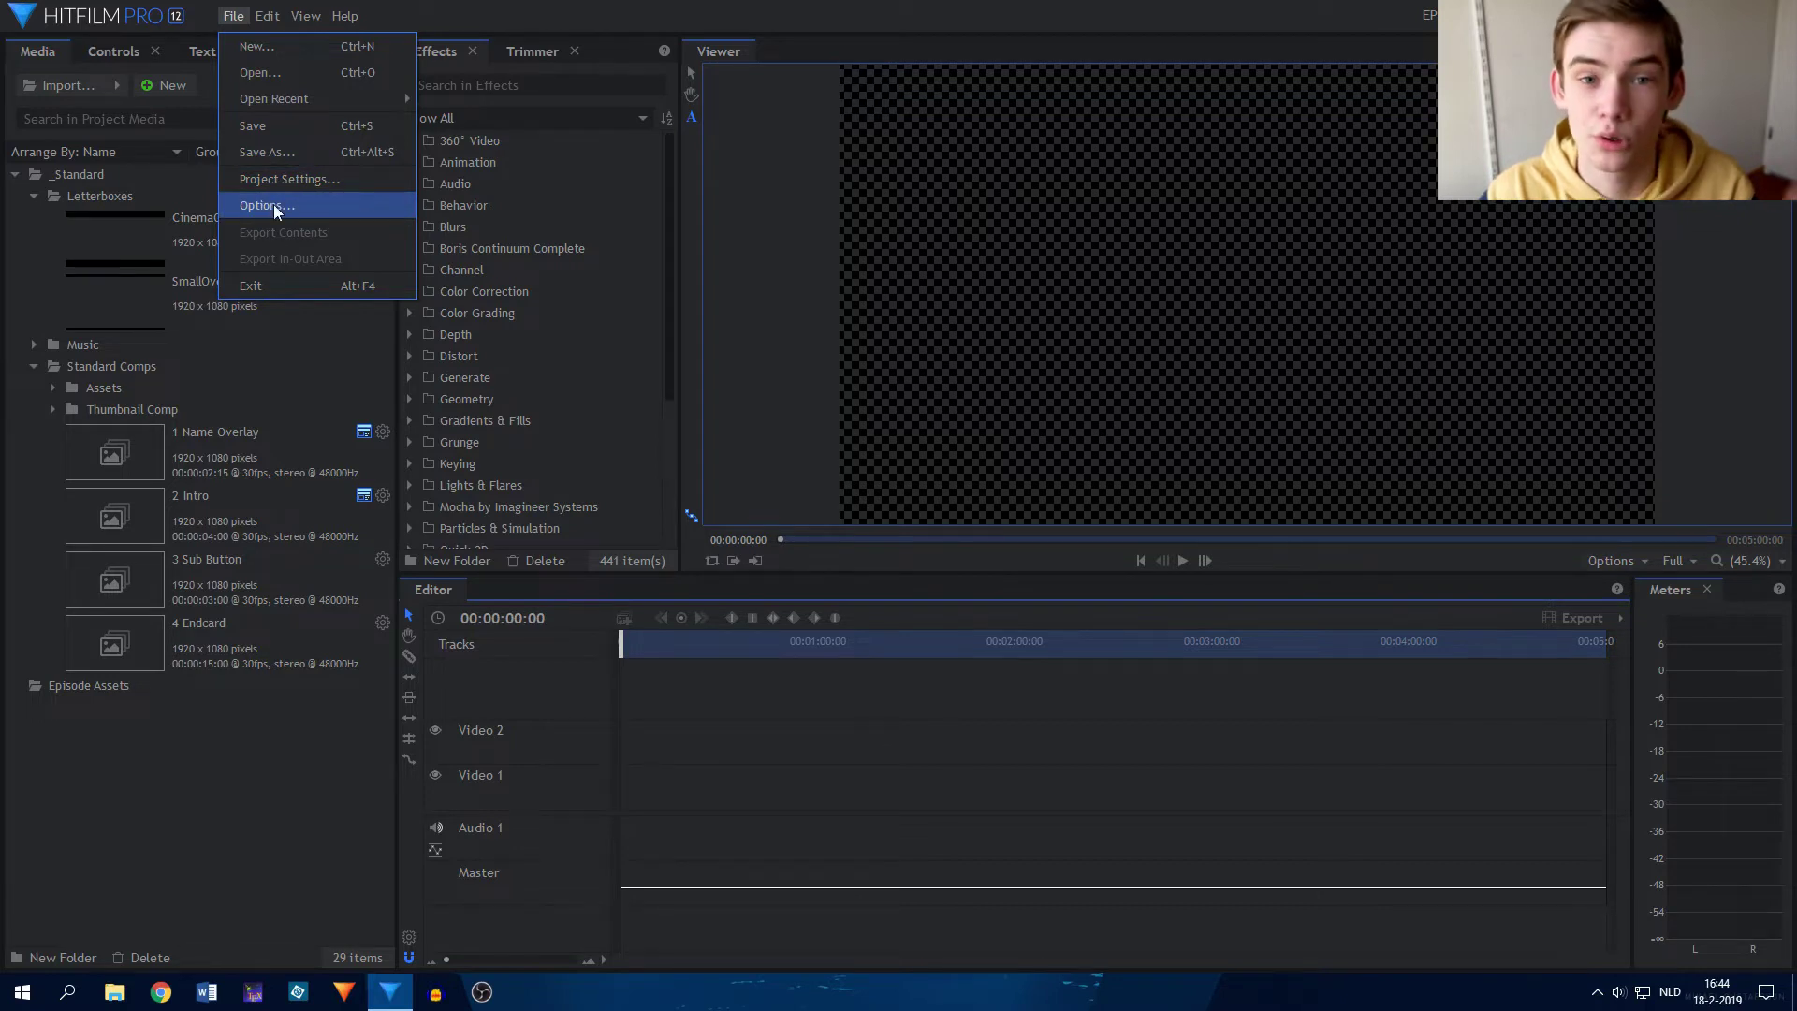
mouse_move(272, 18)
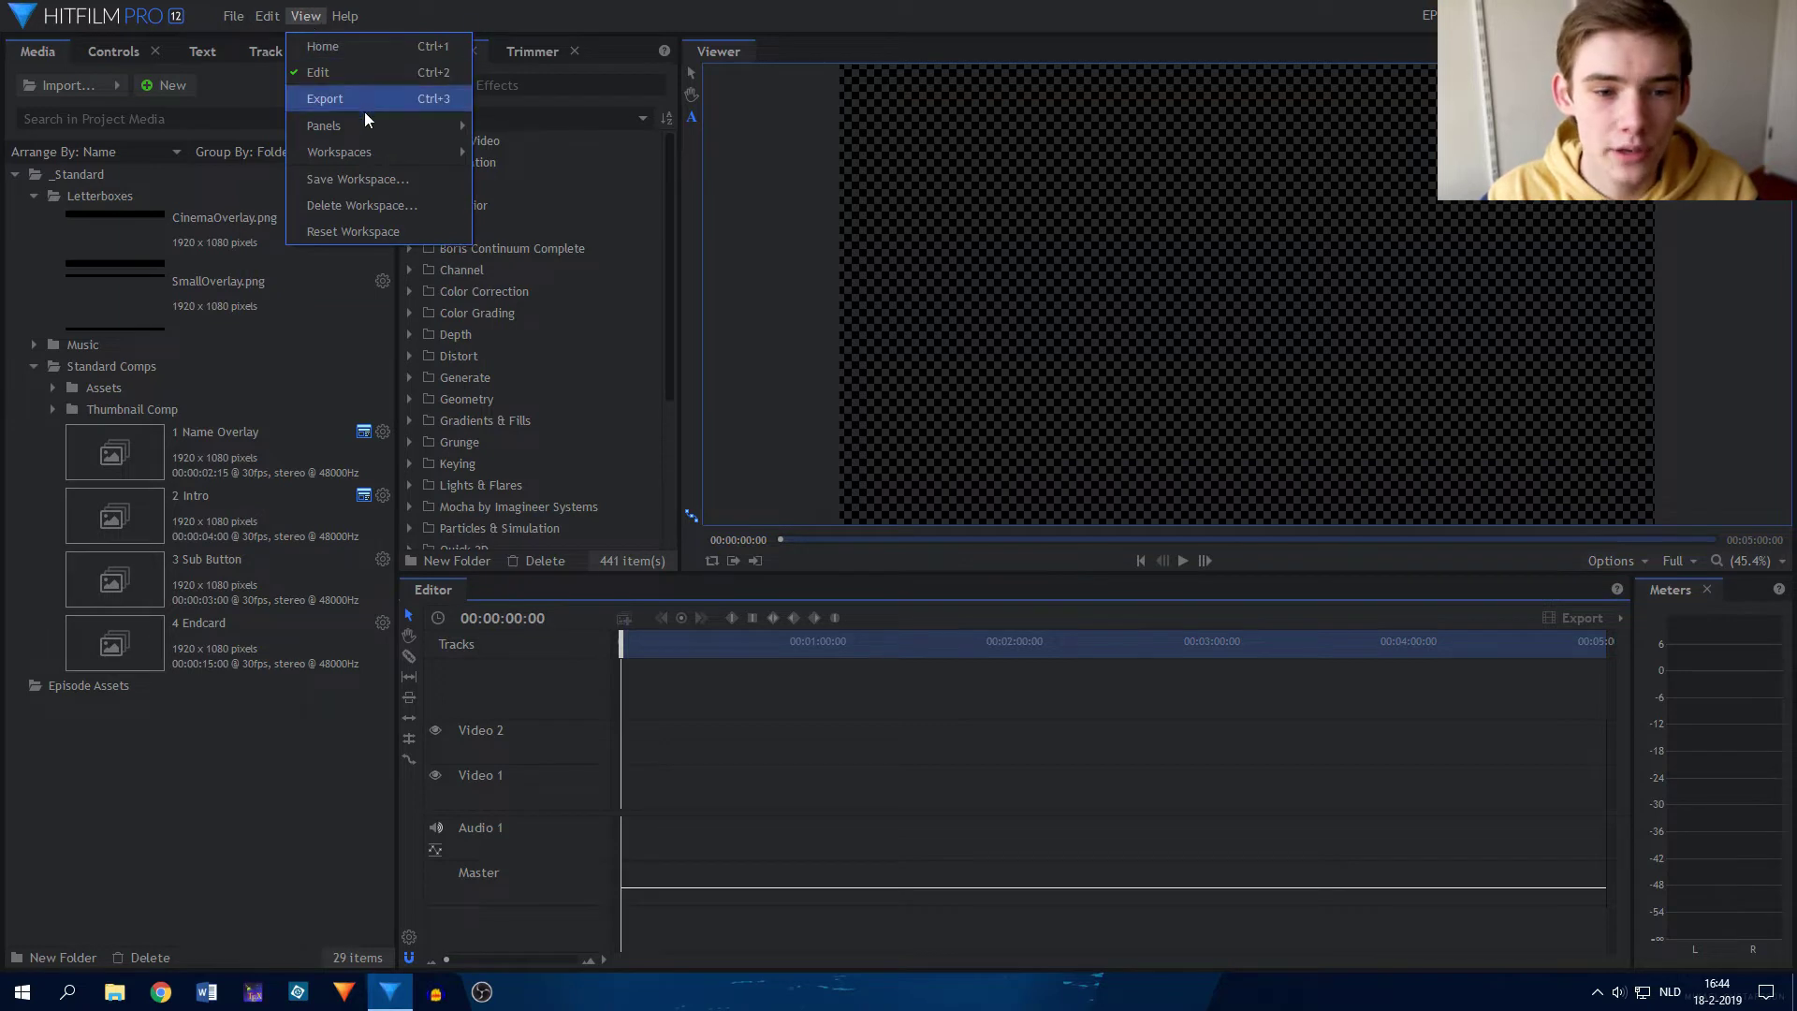
mouse_move(363, 121)
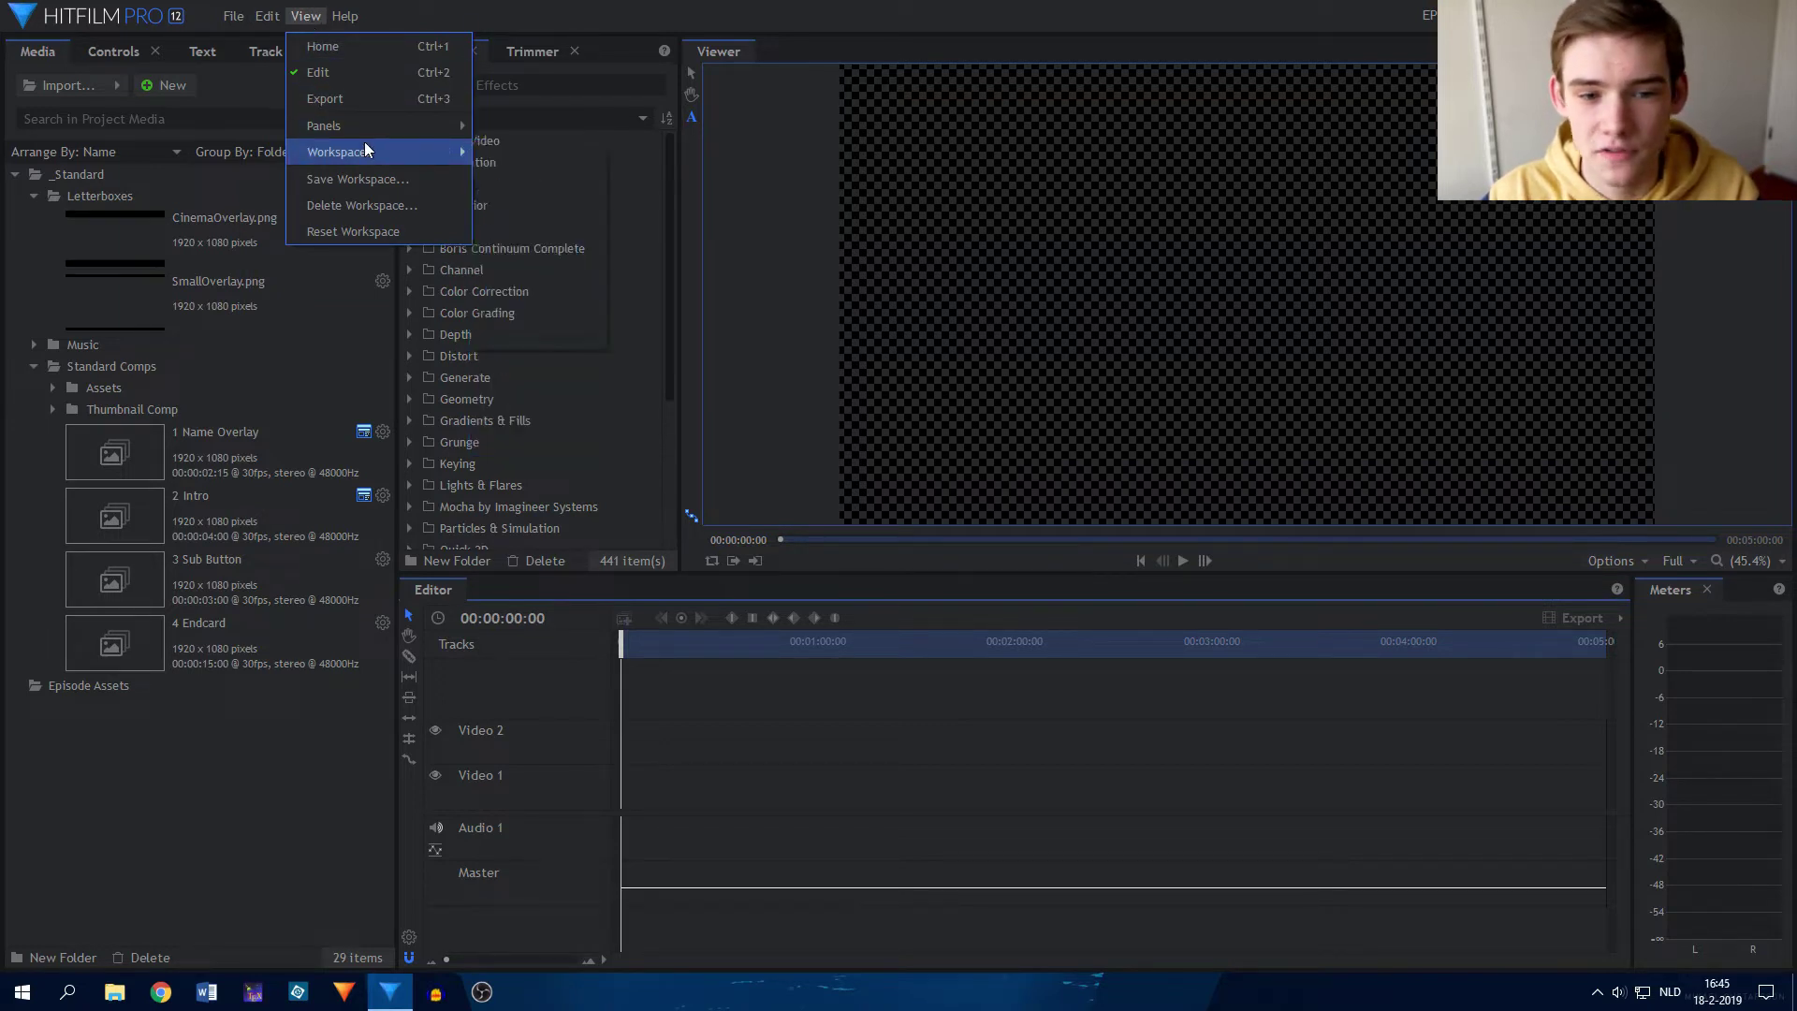
click(209, 780)
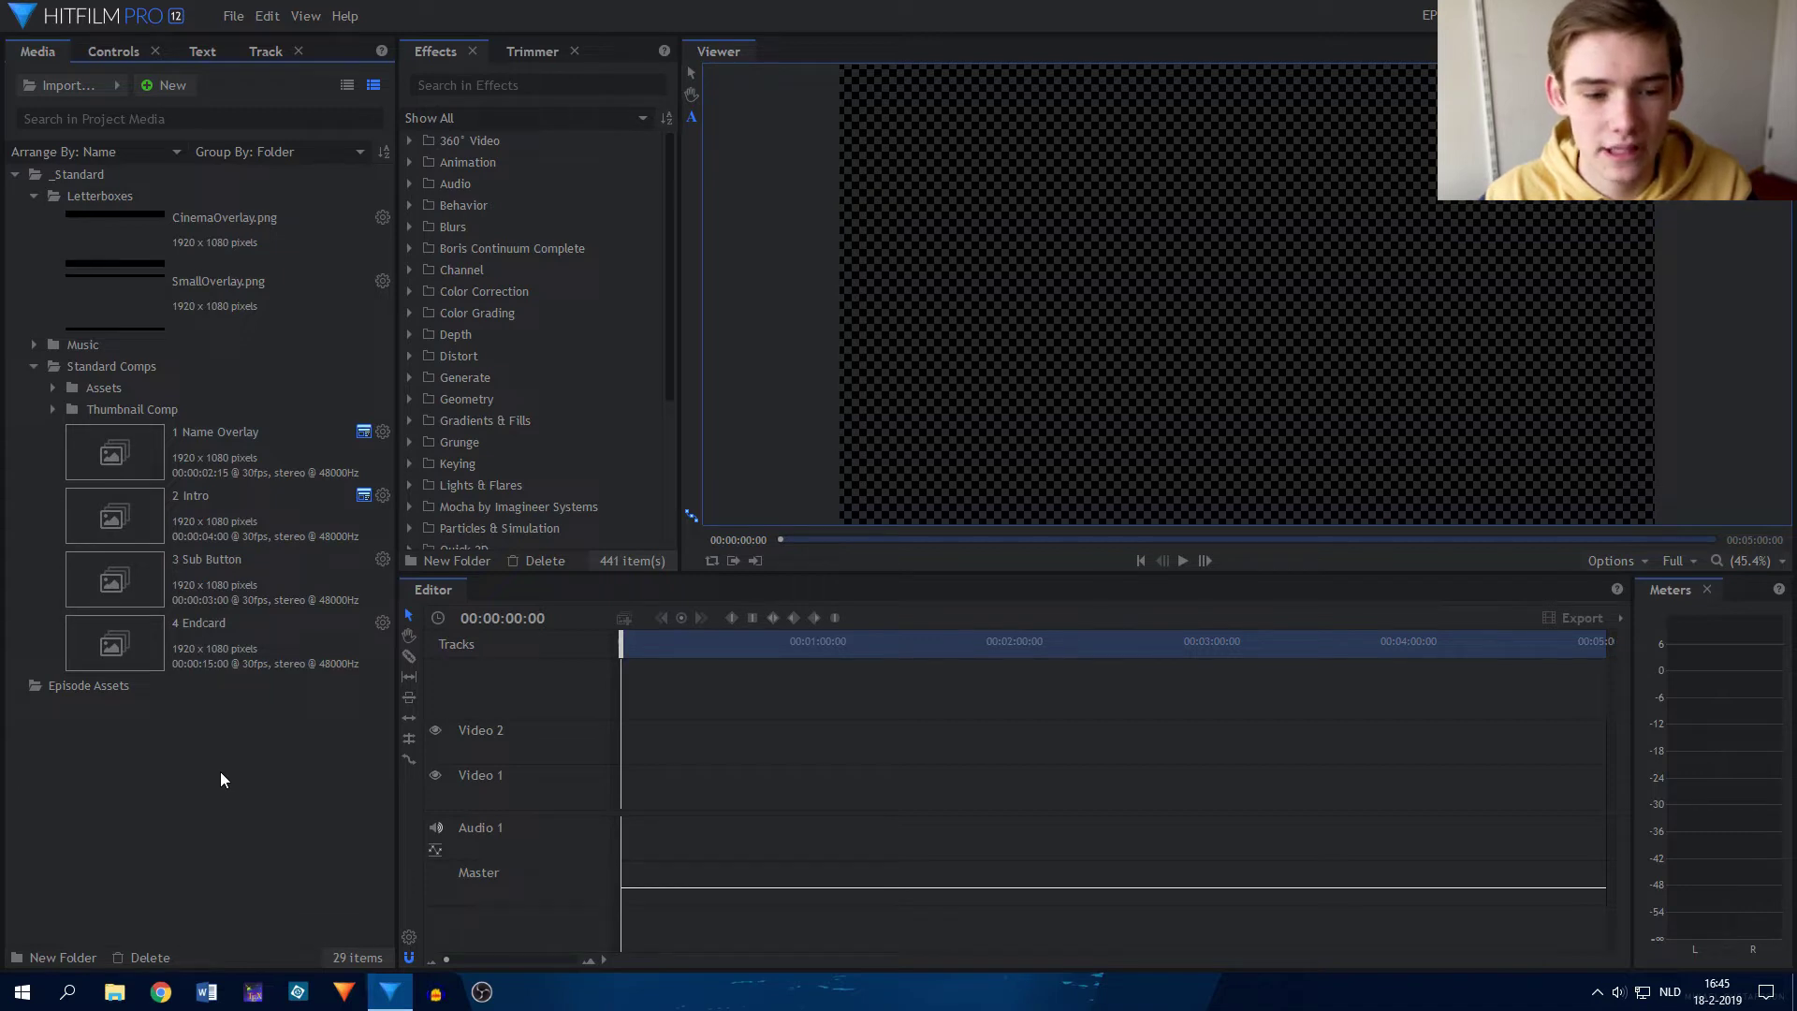
Open the 2 Intro composite shot and inspect the label colours of its camera, media, text and plane layers.
double_click(222, 522)
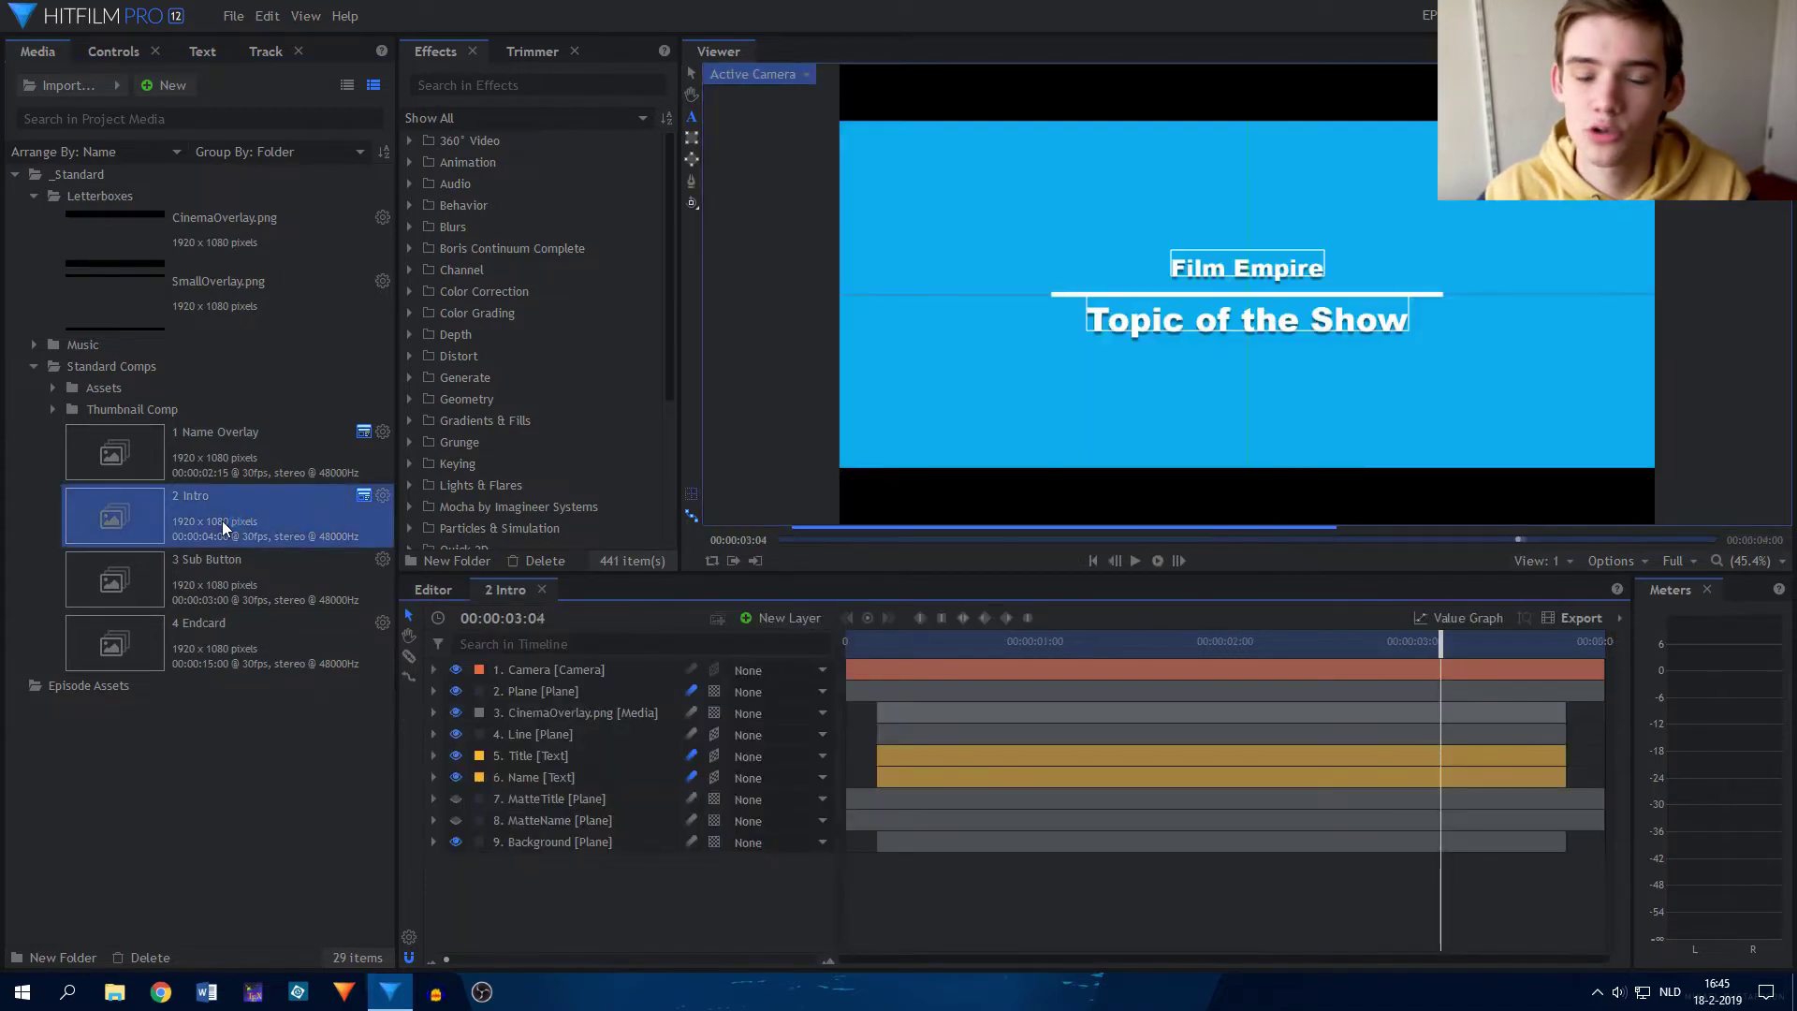
click(1011, 672)
click(996, 721)
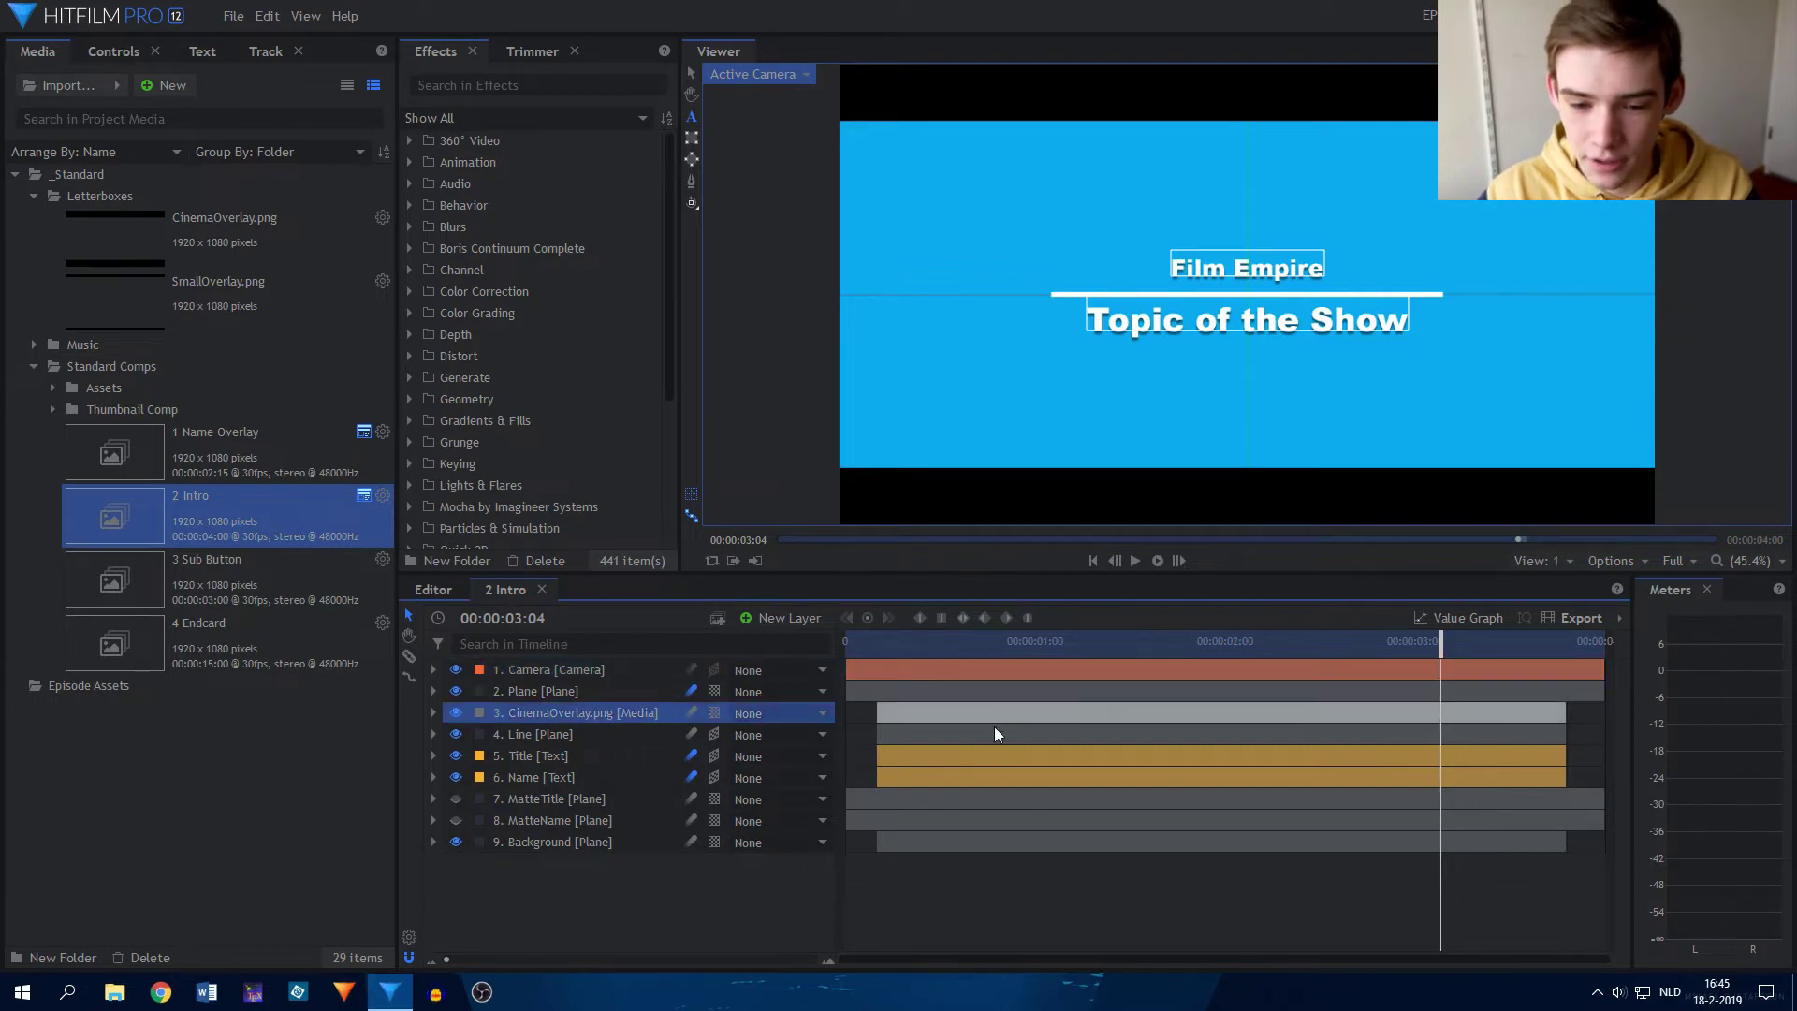
click(990, 762)
click(980, 780)
click(969, 807)
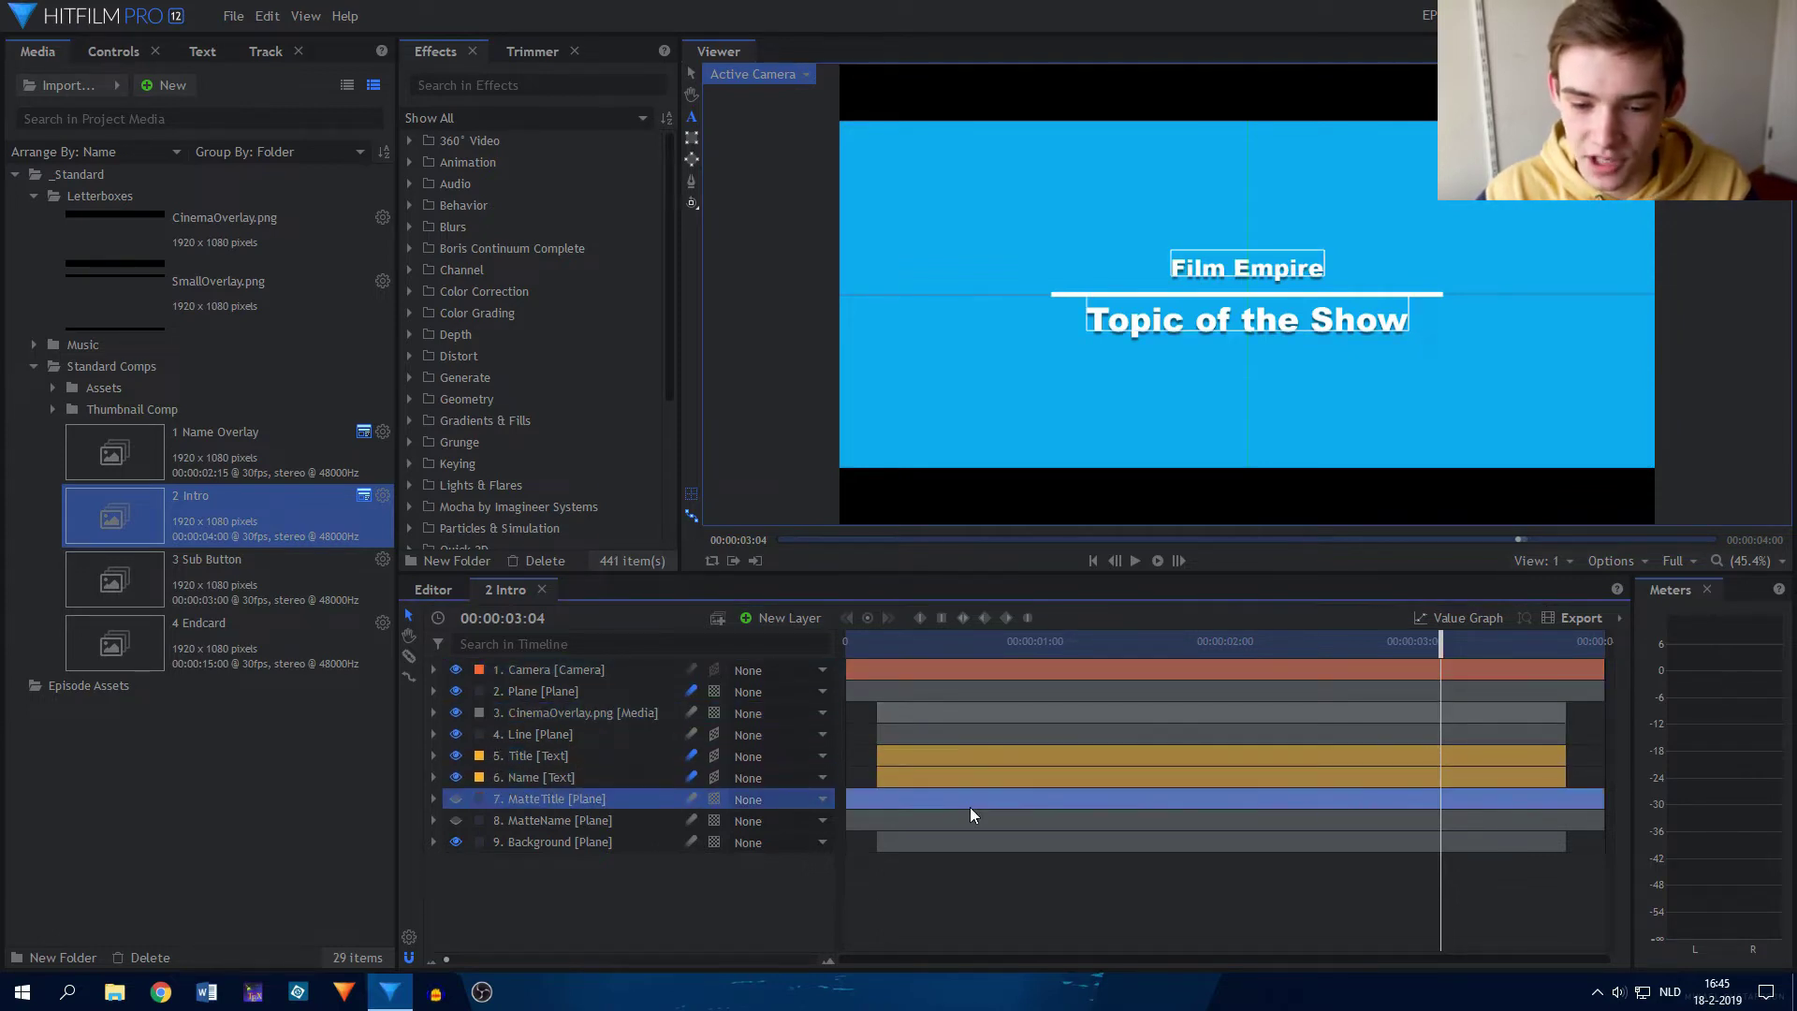
click(952, 928)
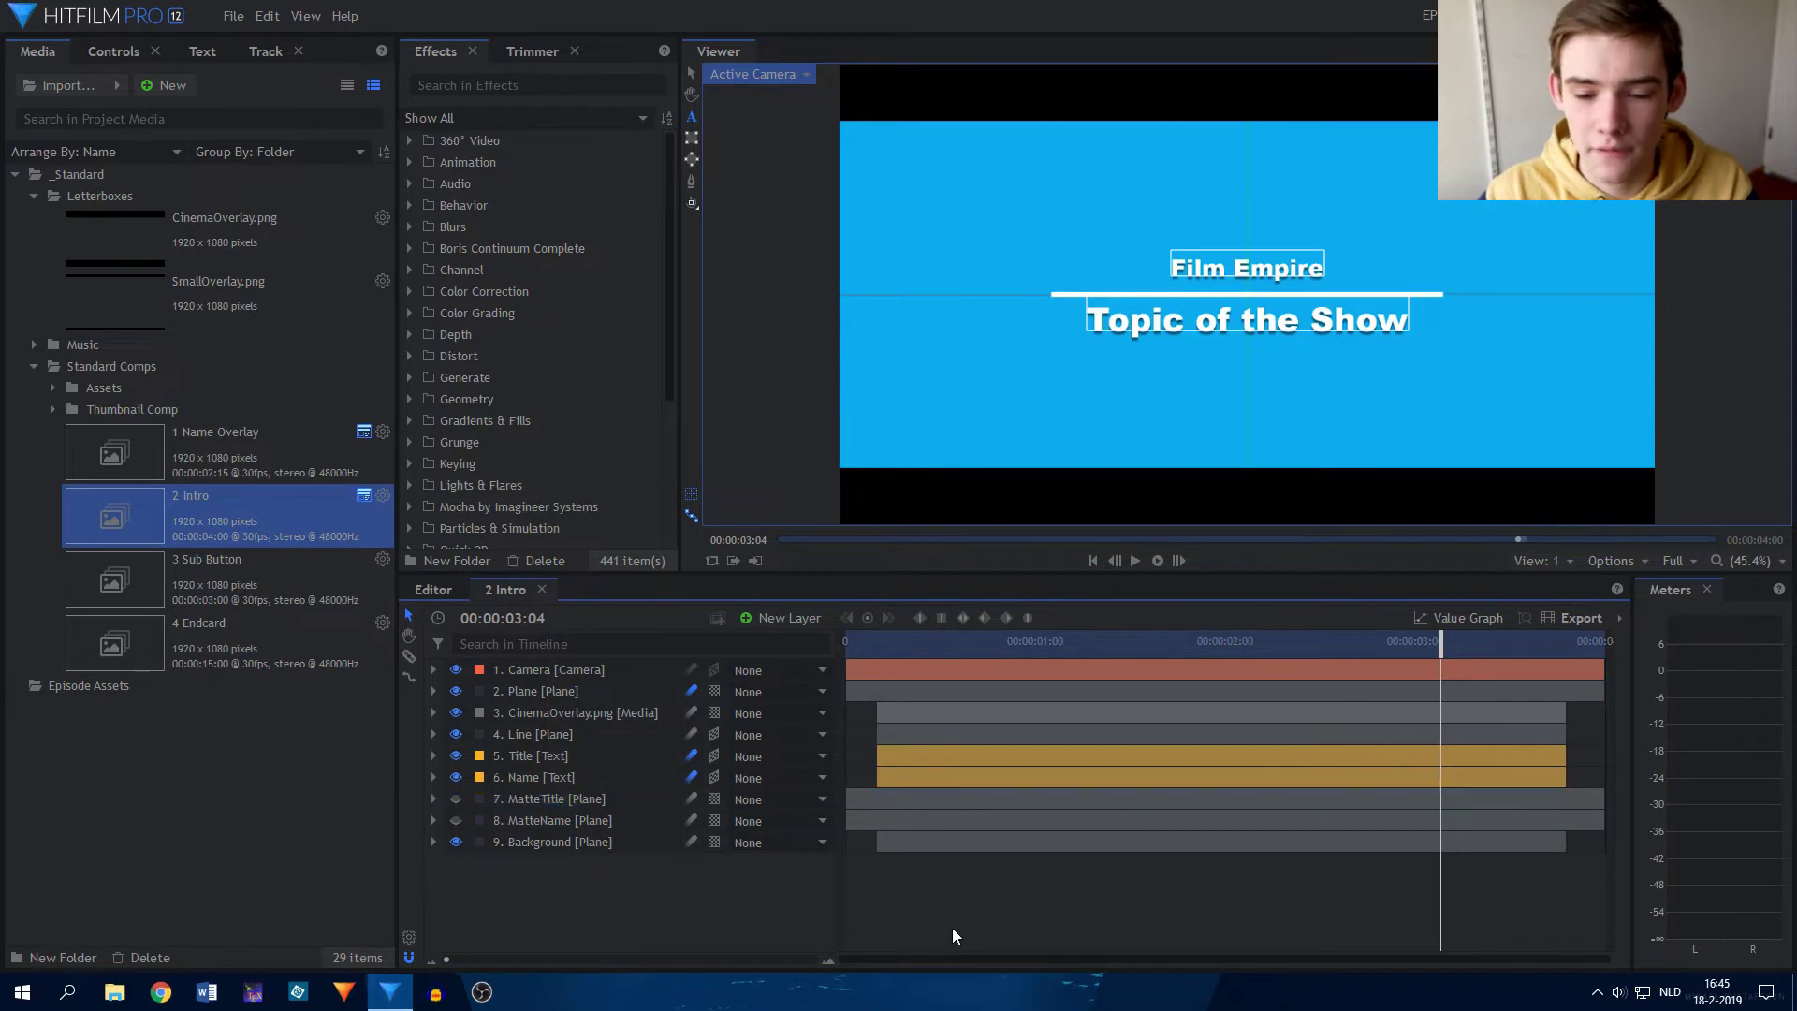
Review the default label colours for each layer type in the Labels options and close the options.
click(230, 14)
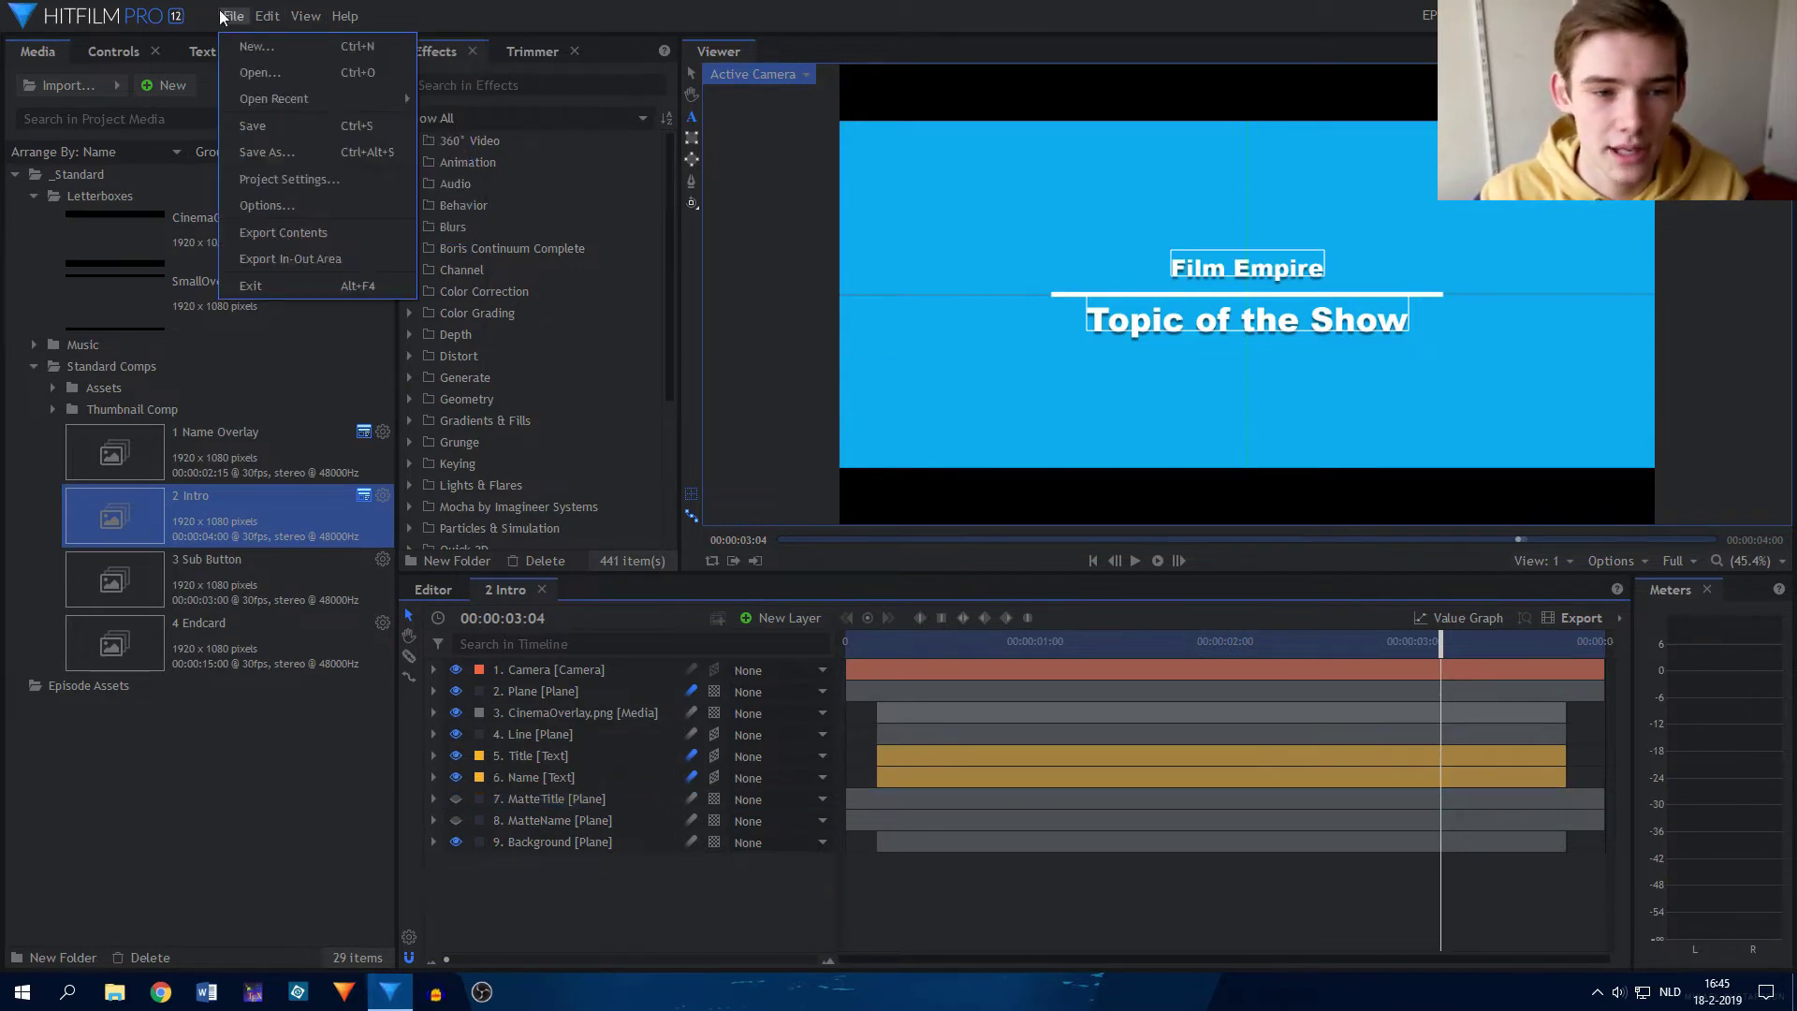
click(279, 207)
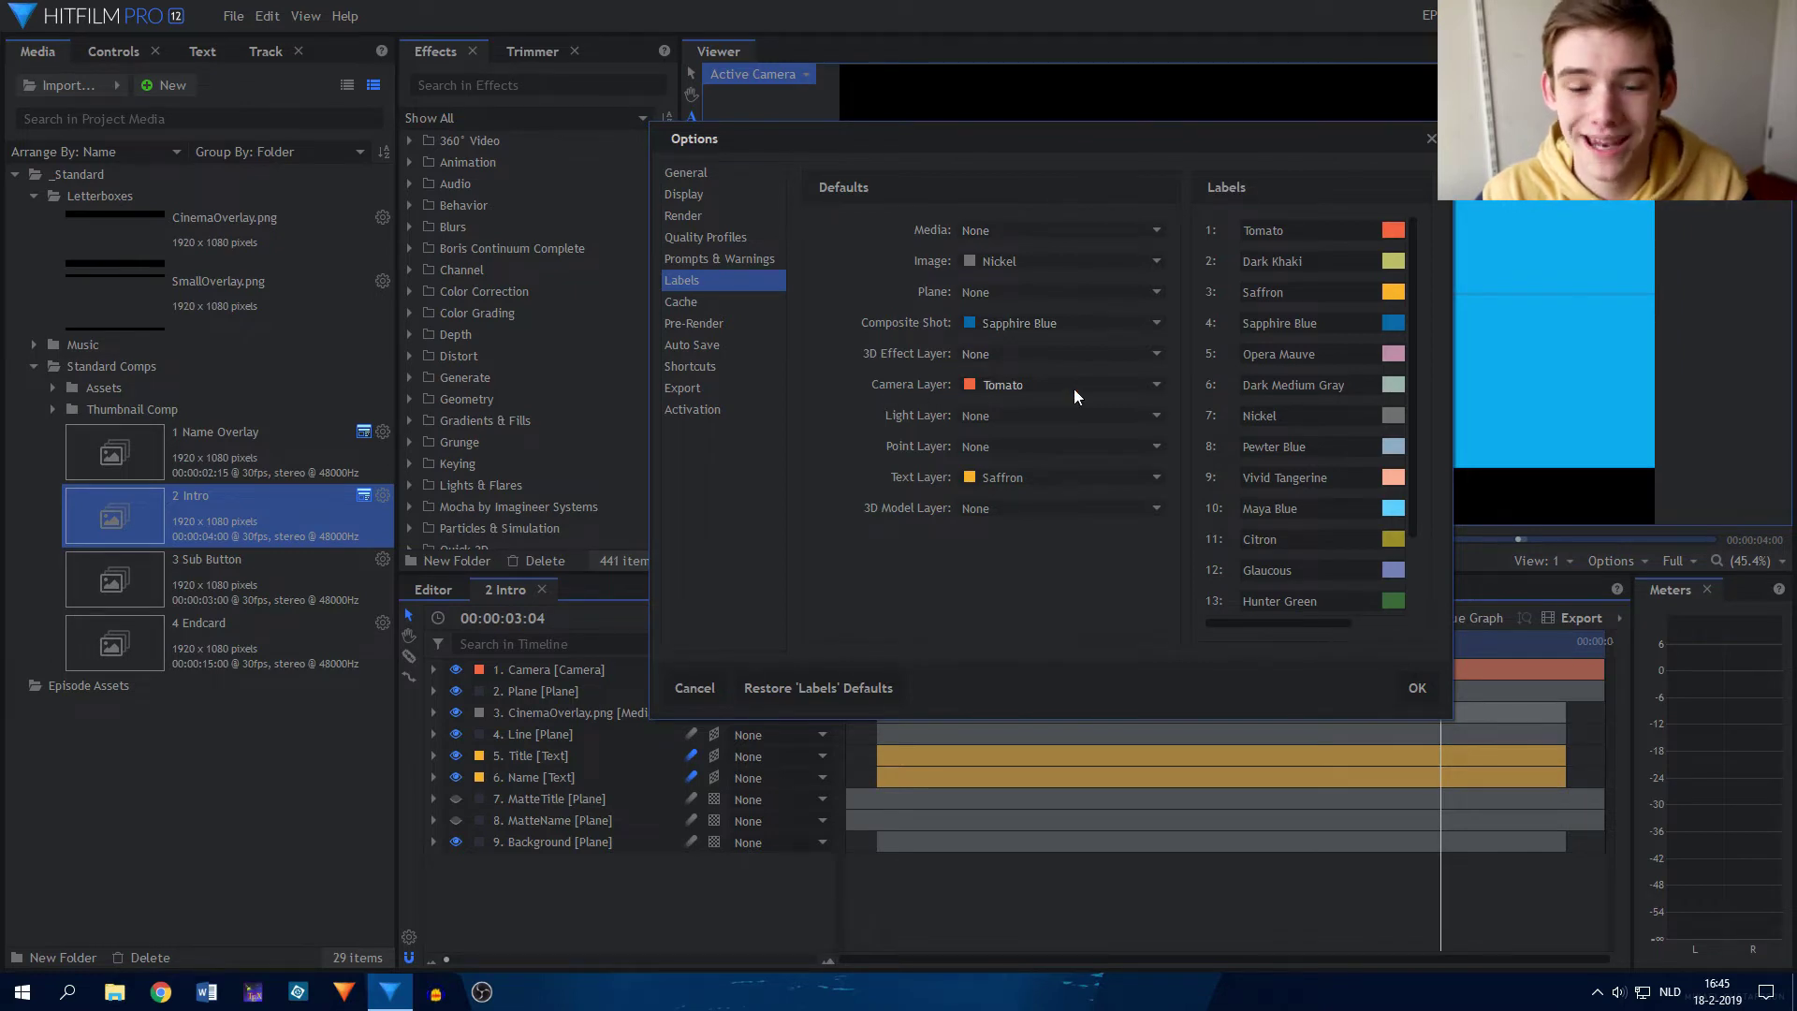
click(1416, 689)
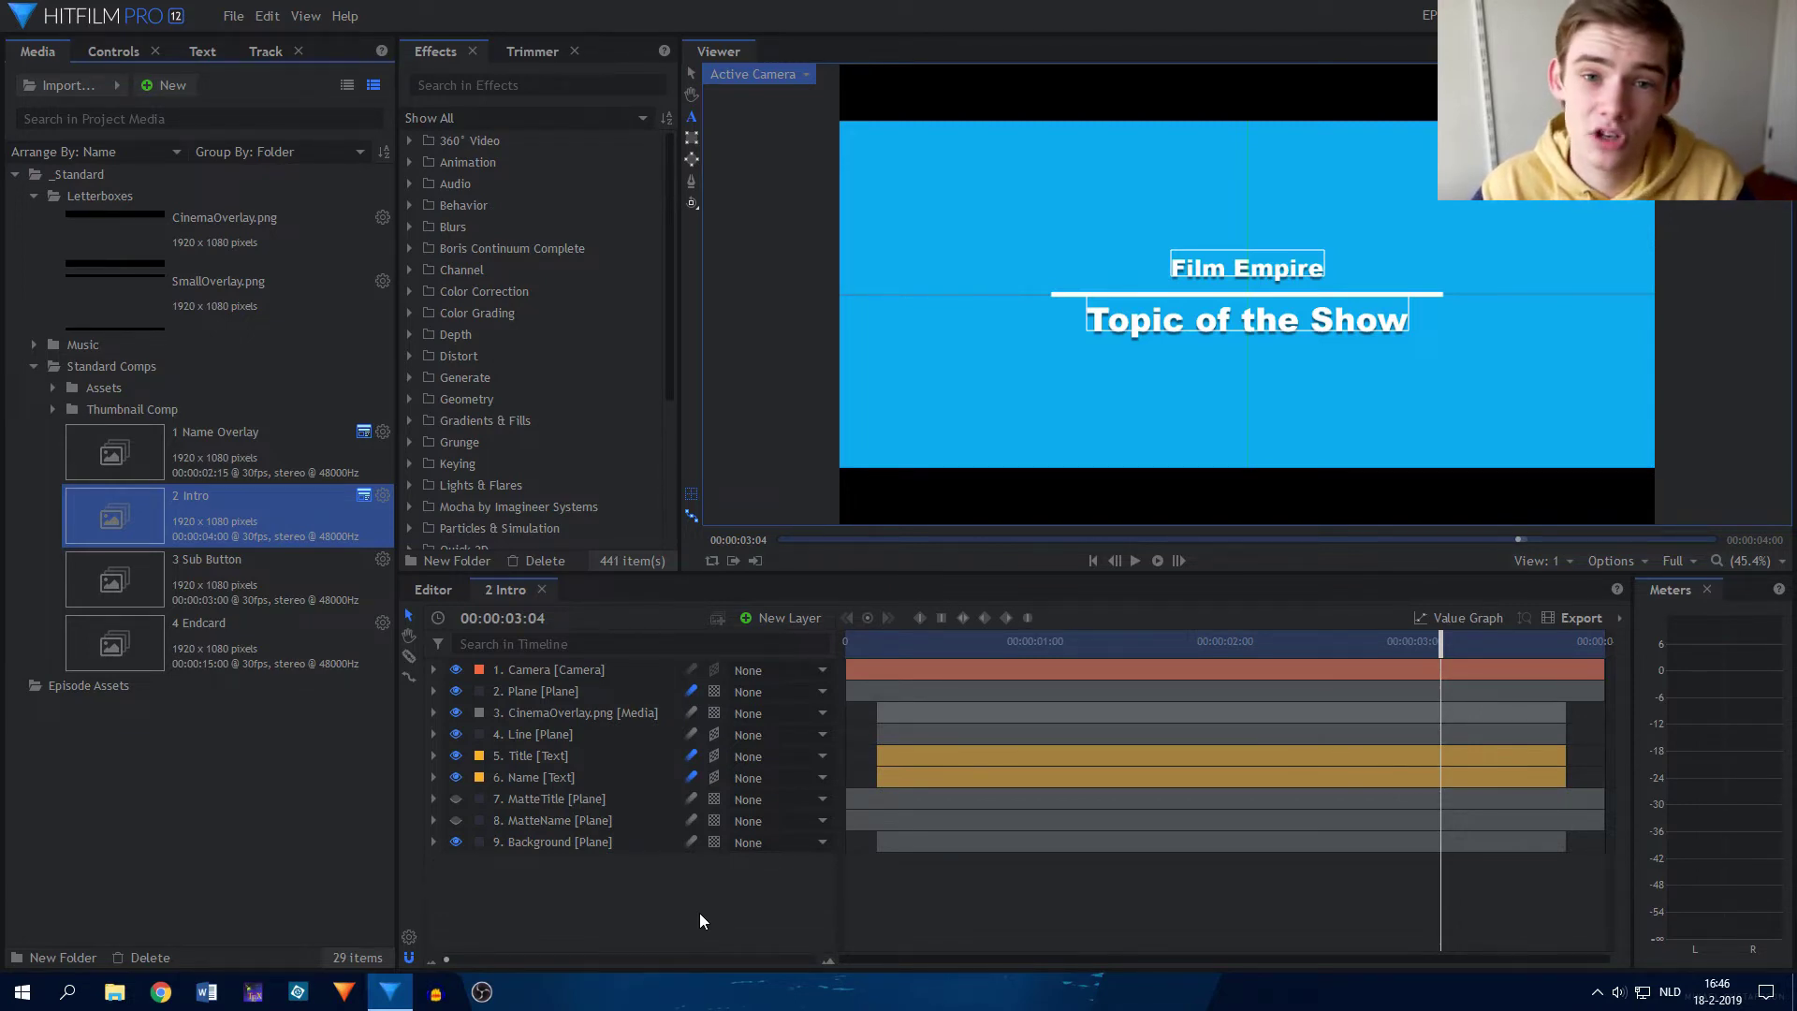
Preview the 2 Intro composite shot up to 00:00:02:09 and close its timeline.
drag(867, 642, 1284, 667)
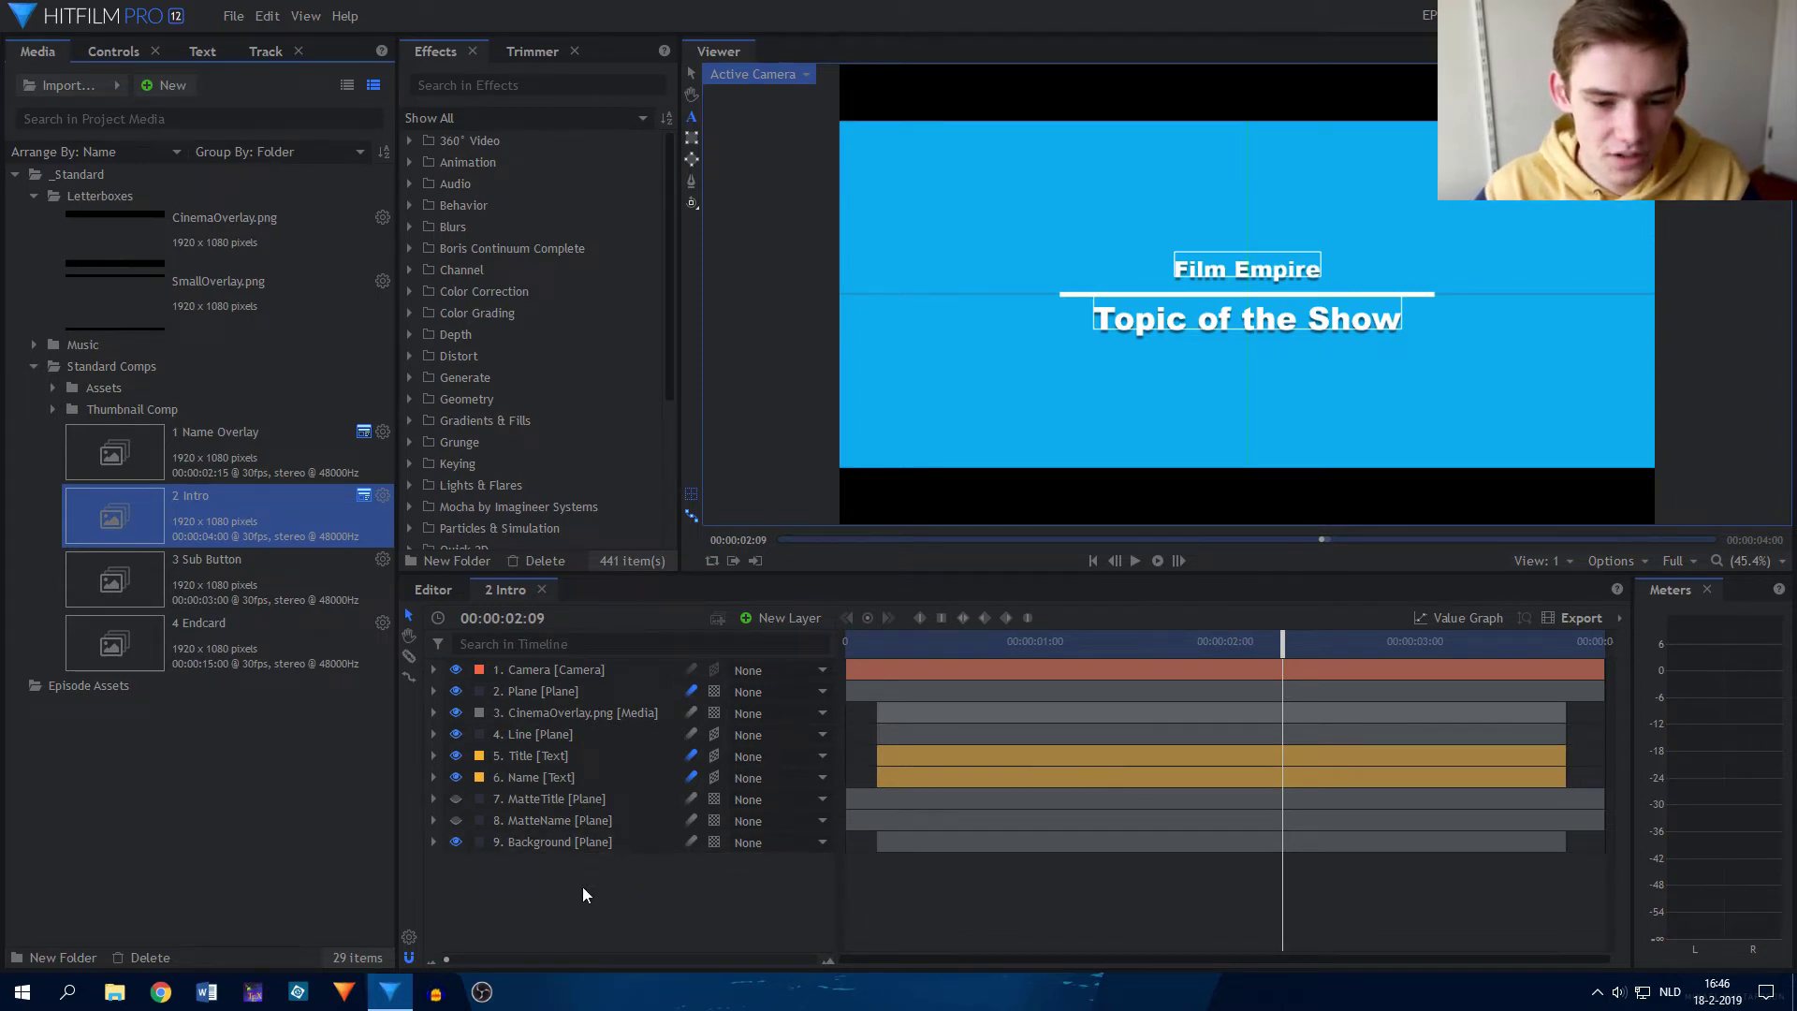
click(542, 589)
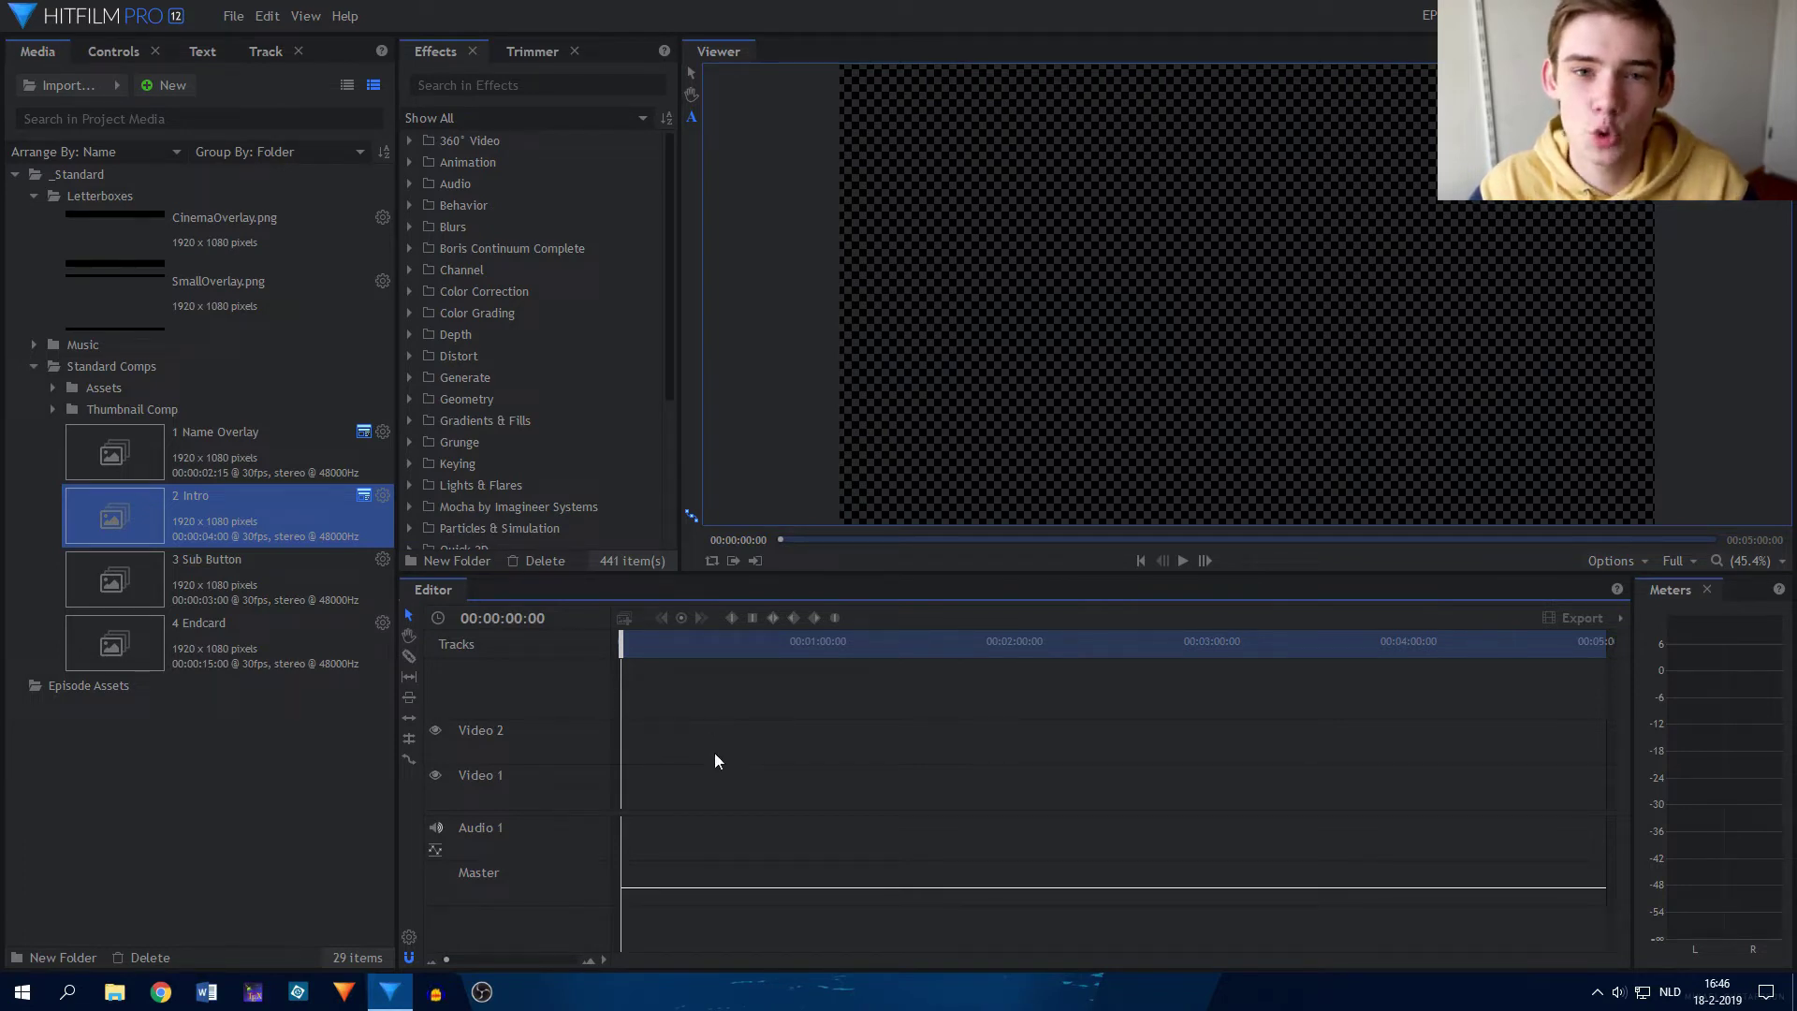
Reopen the 2 Intro composite shot and check the publish option of its Title text layer.
double_click(229, 497)
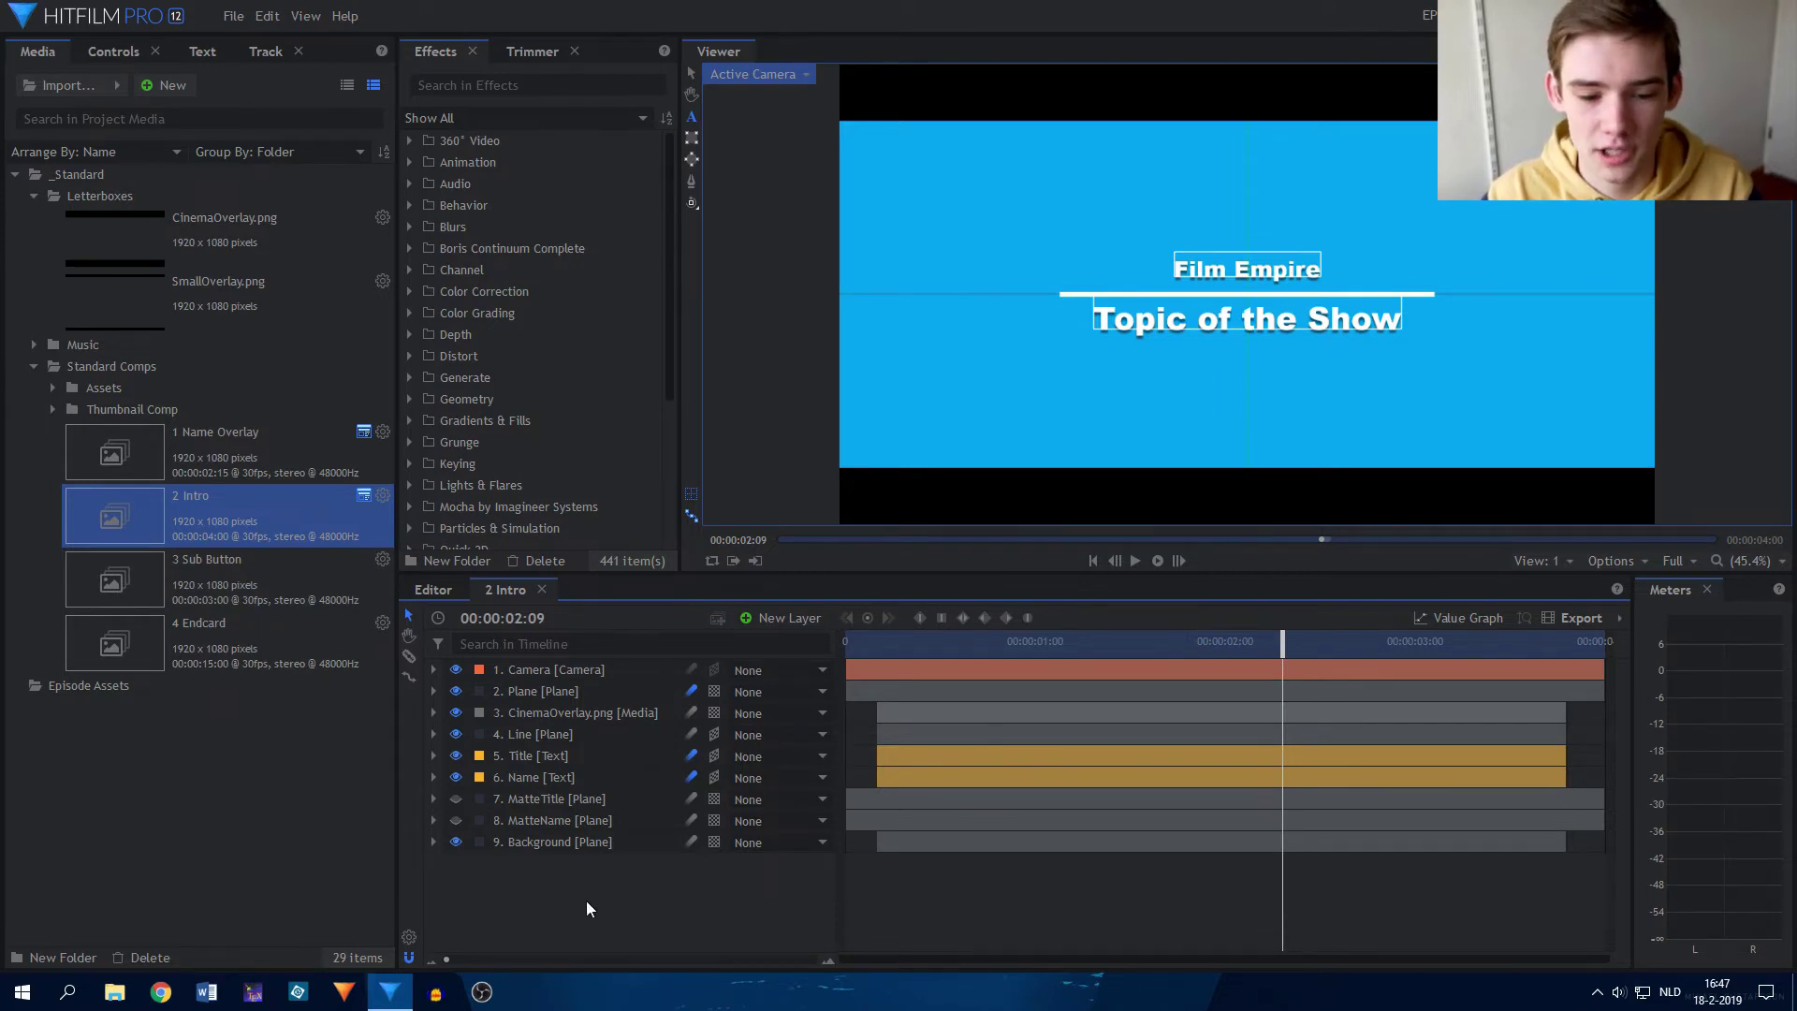
right_click(541, 745)
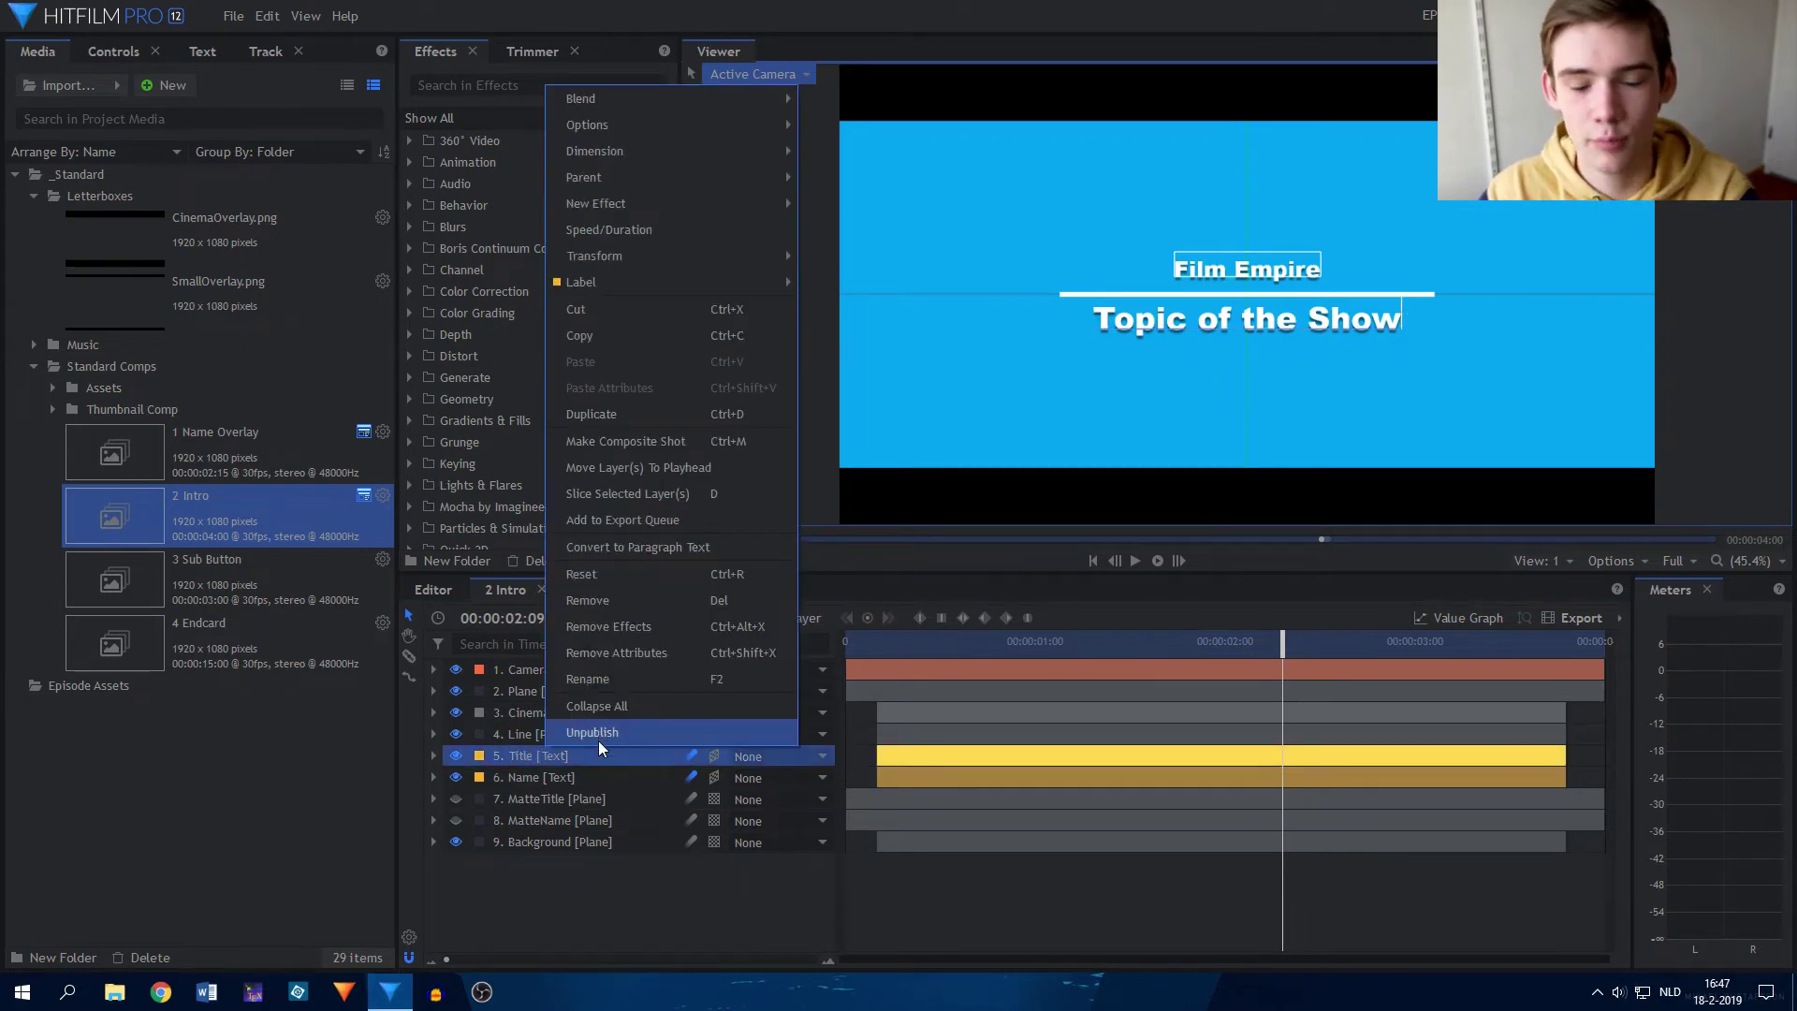
click(552, 801)
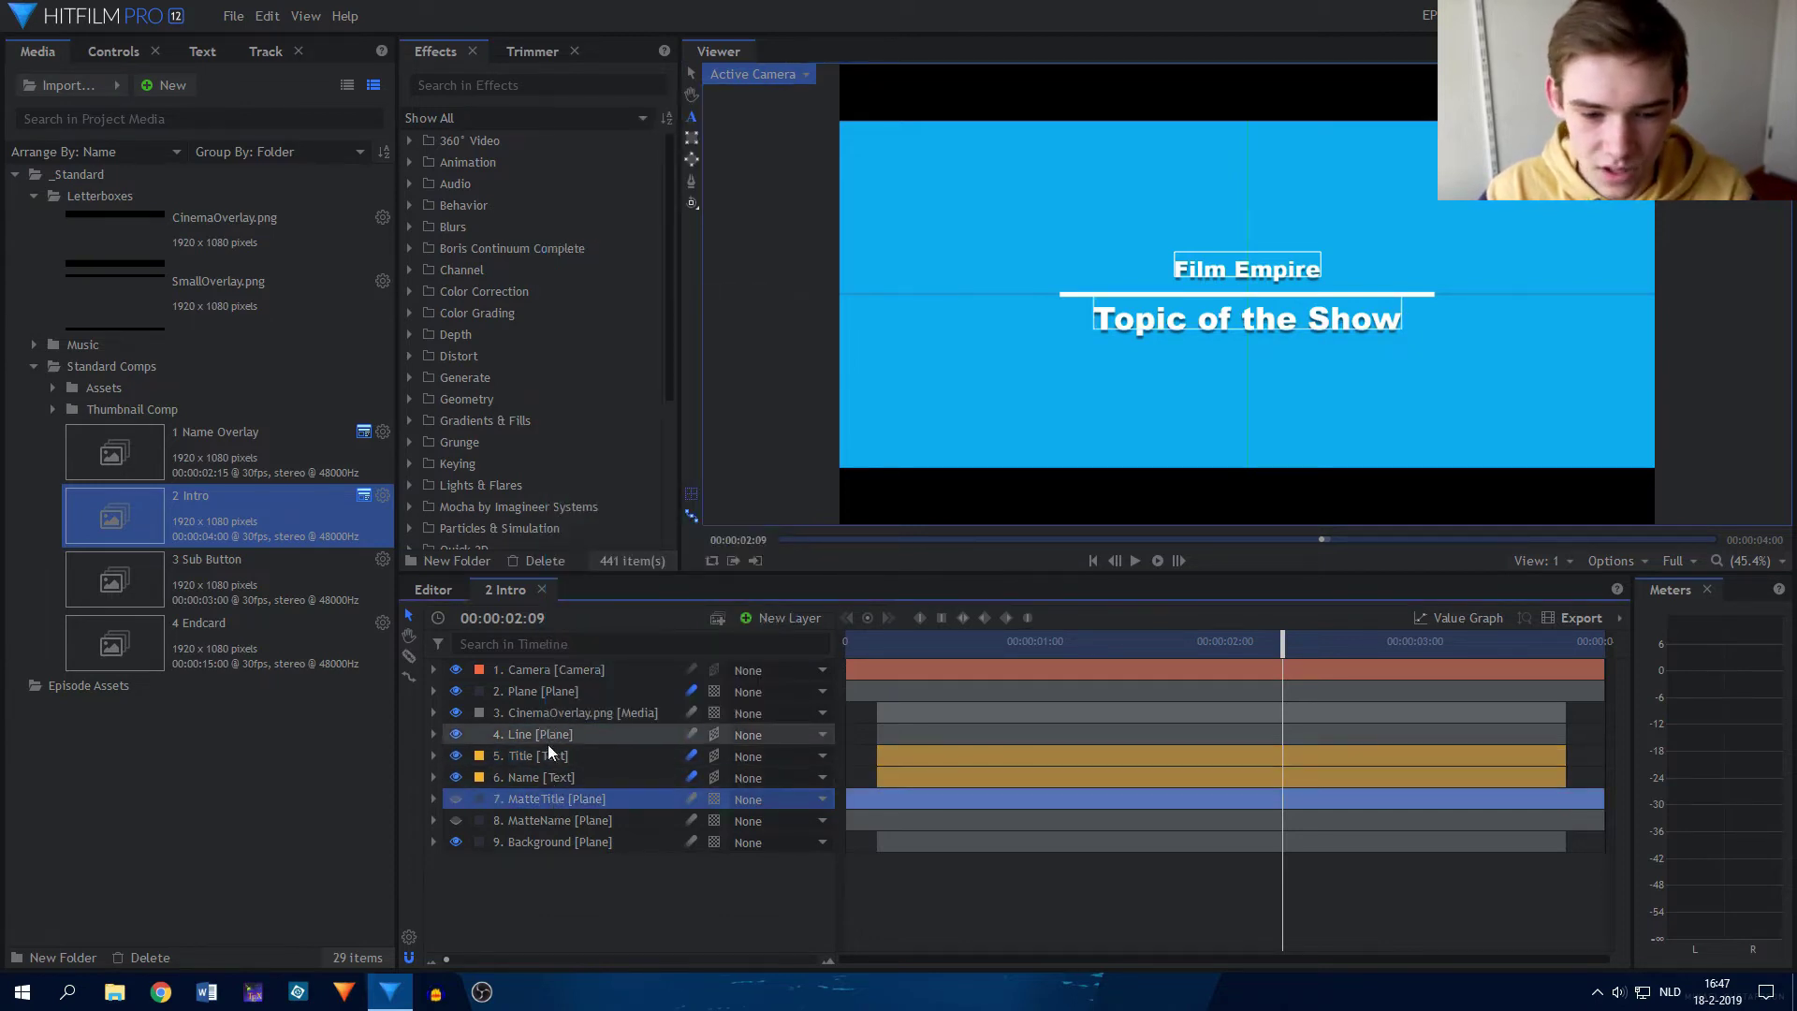
right_click(547, 761)
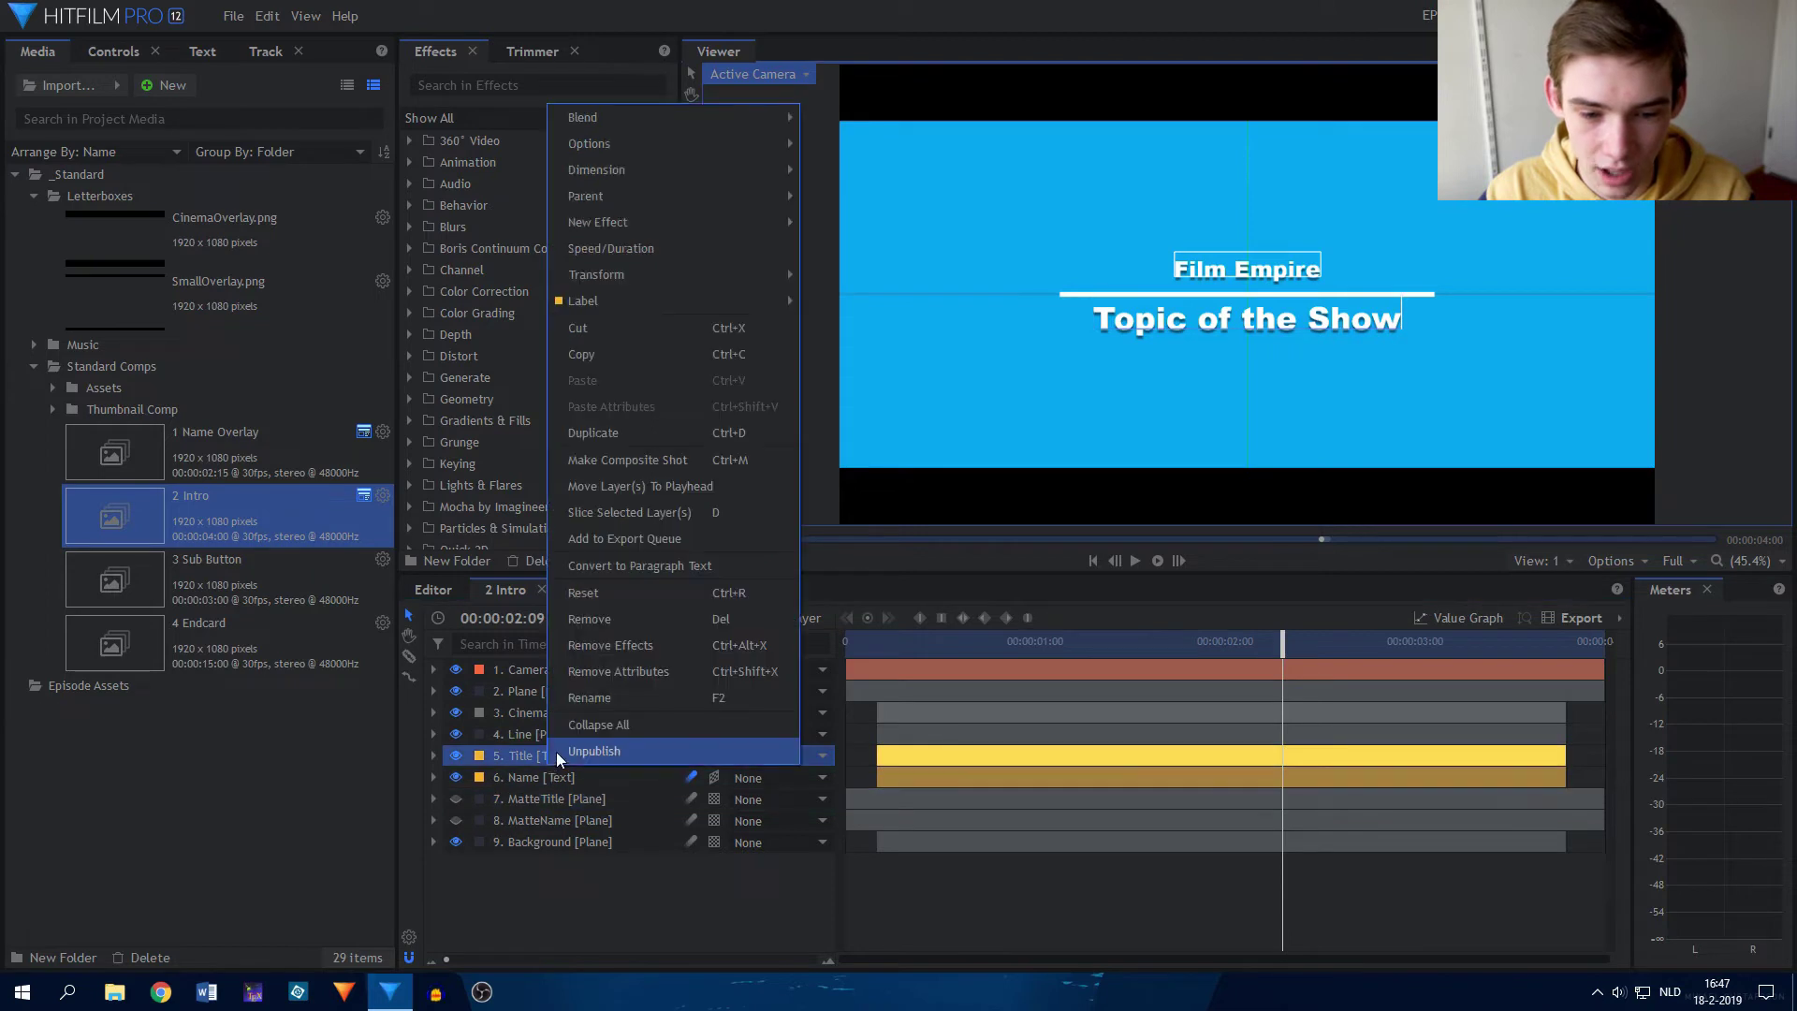
click(229, 783)
Place the 2 Intro composite shot at the start of the editor's Video 1 track and preview it at 00:00:01:09.
click(444, 587)
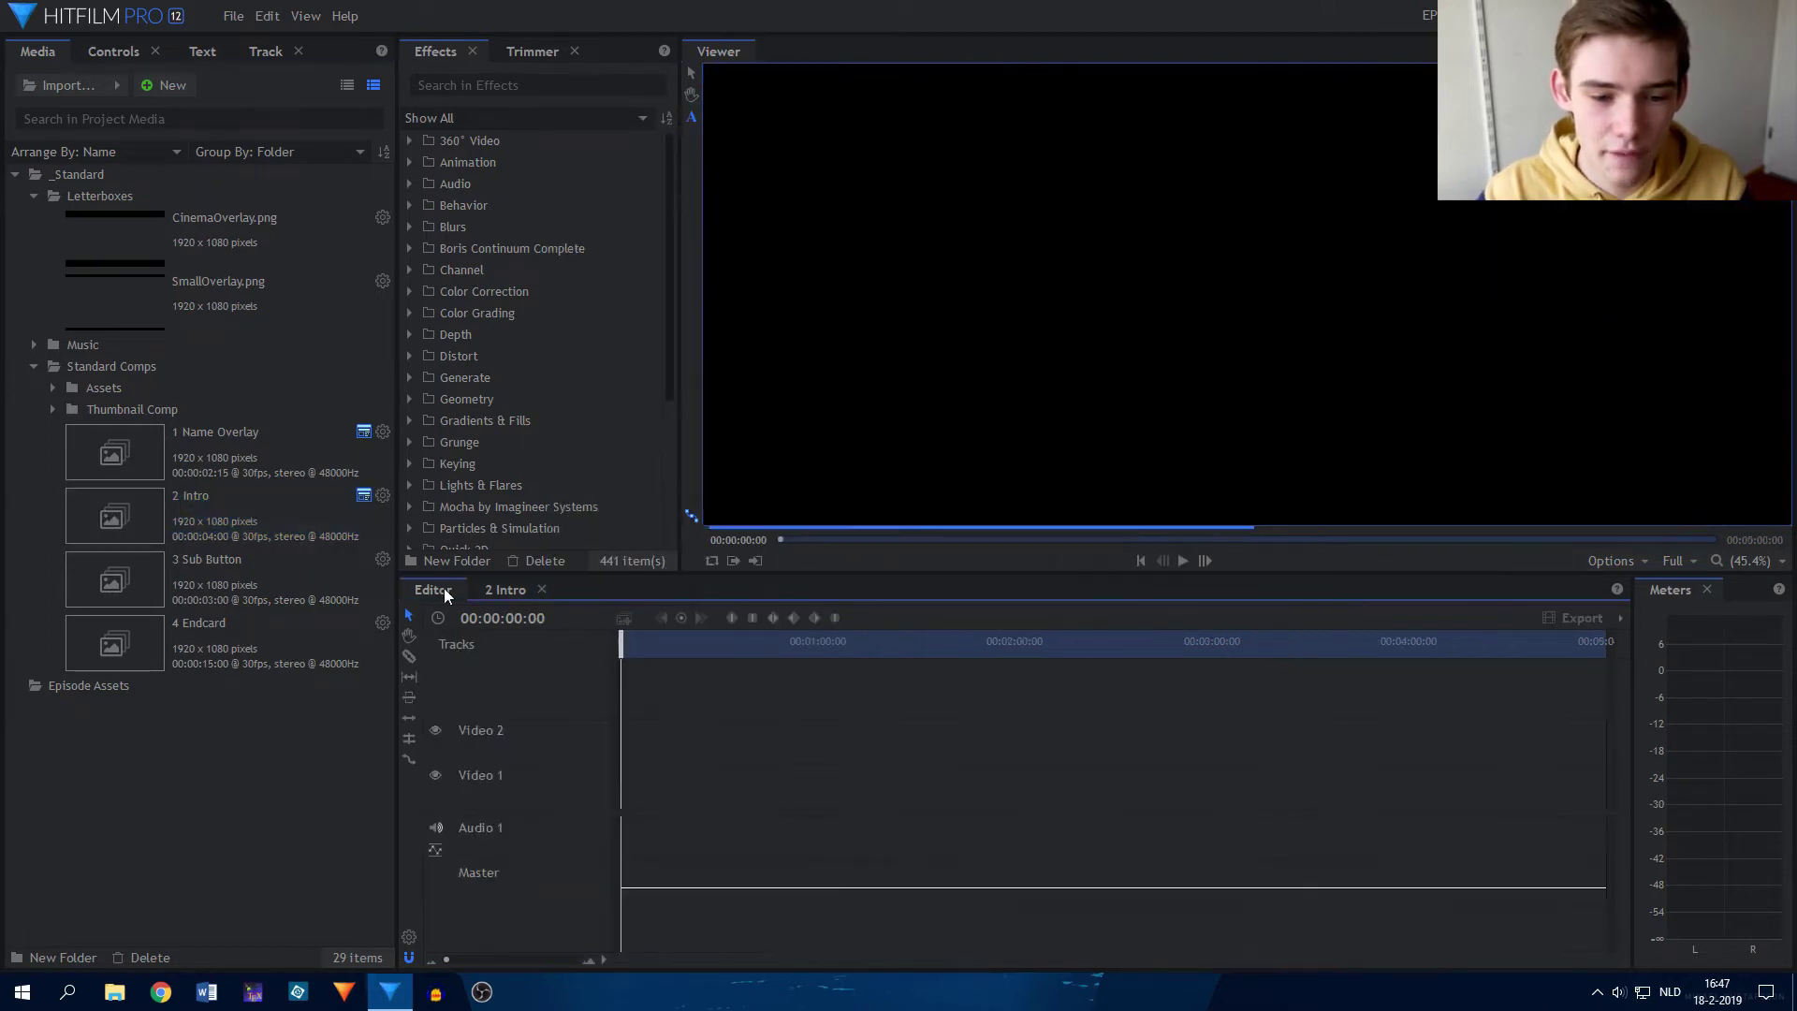
drag(199, 496, 625, 786)
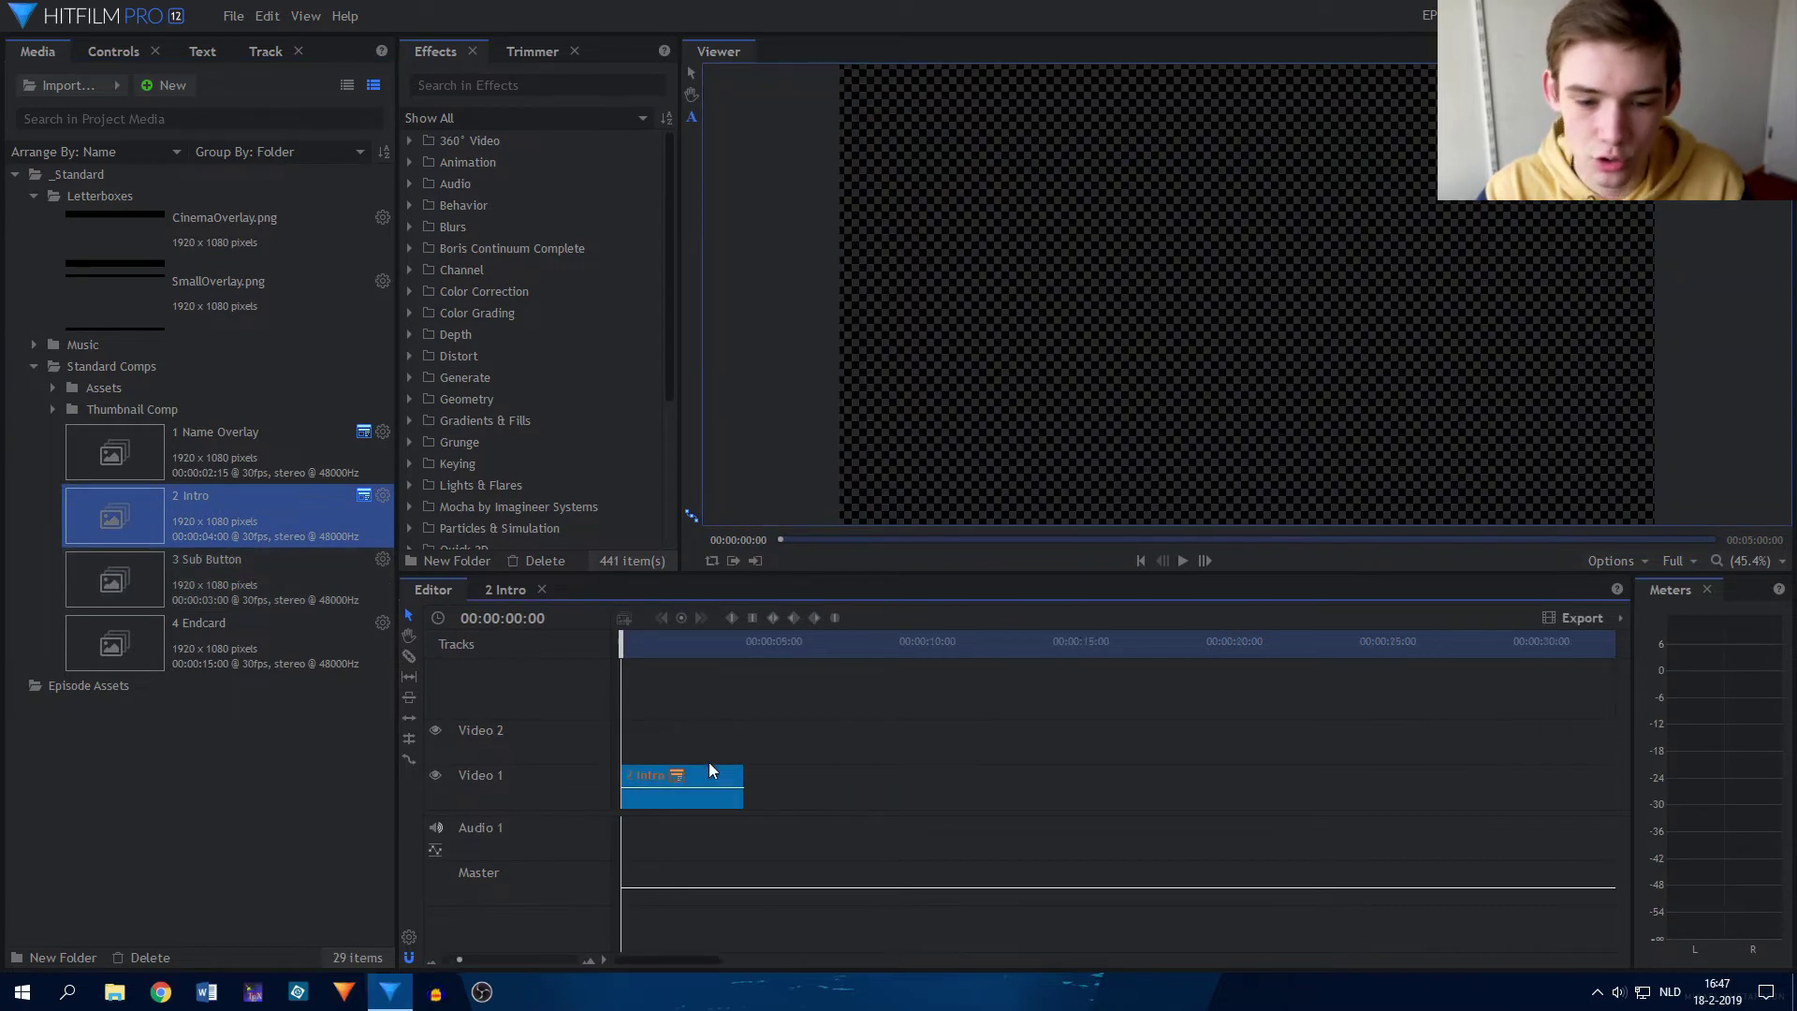
click(704, 644)
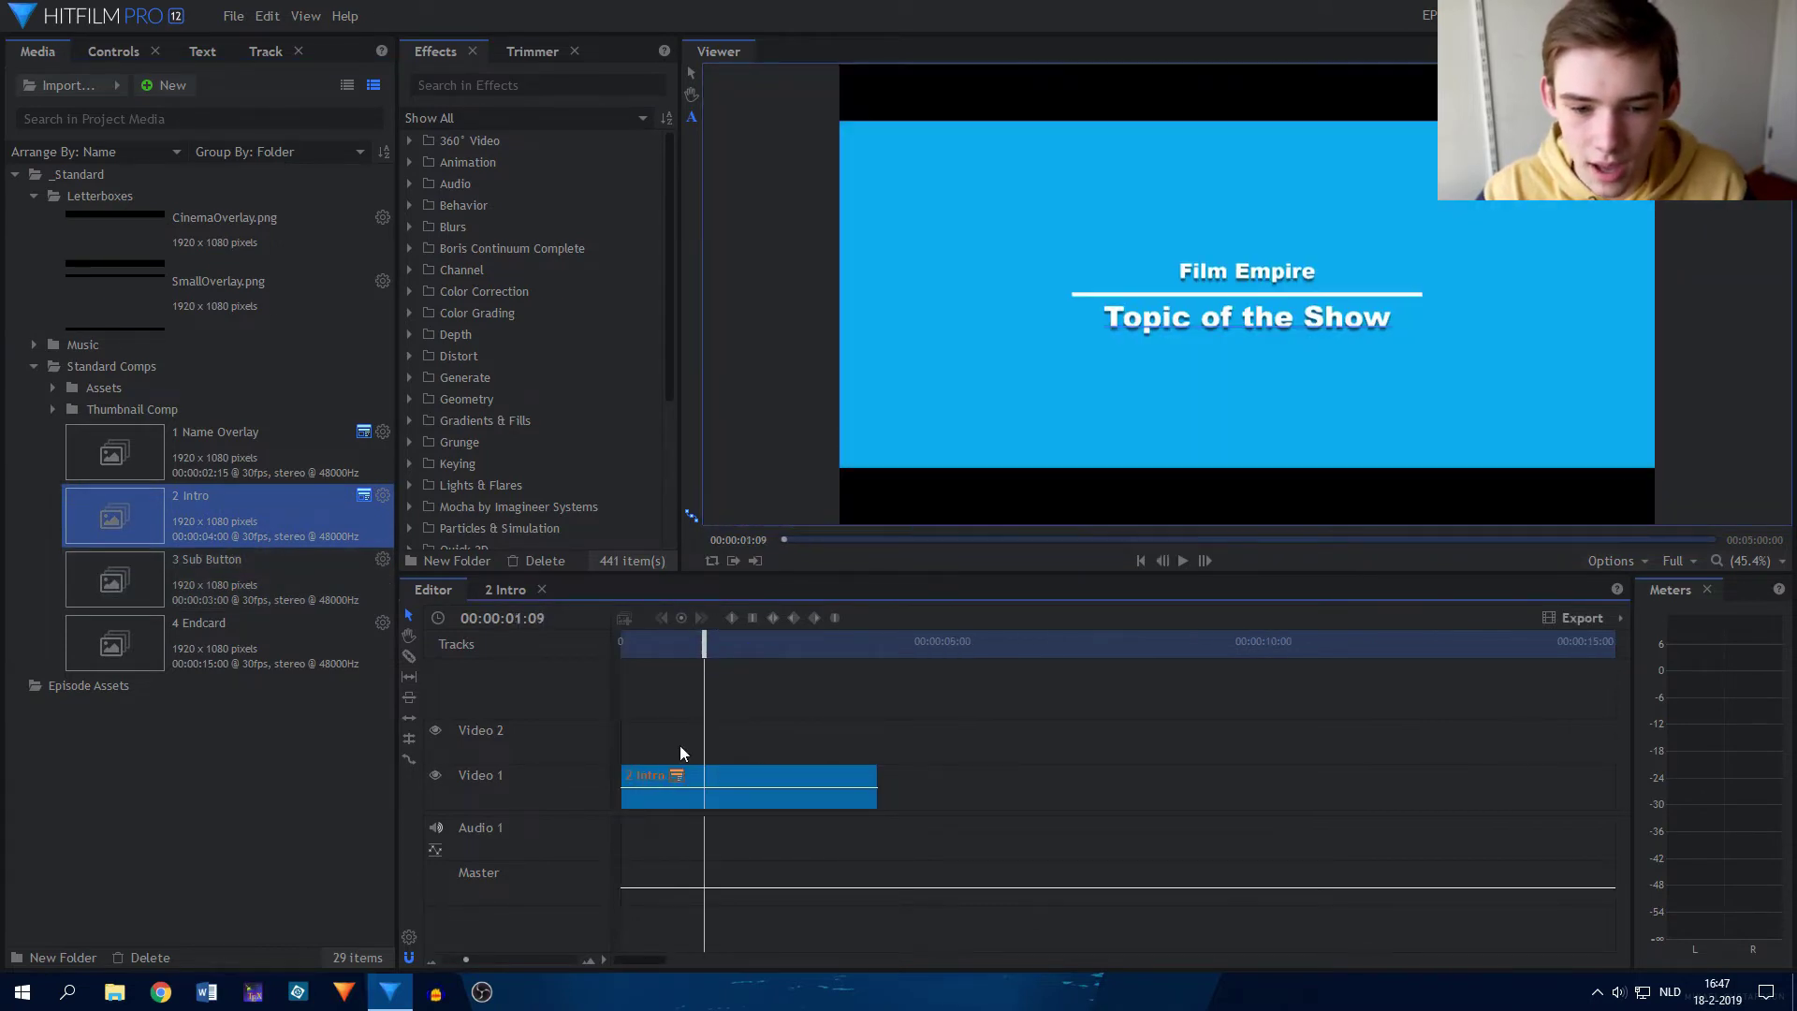
Replace the published title text of the intro clip with "Title".
click(114, 51)
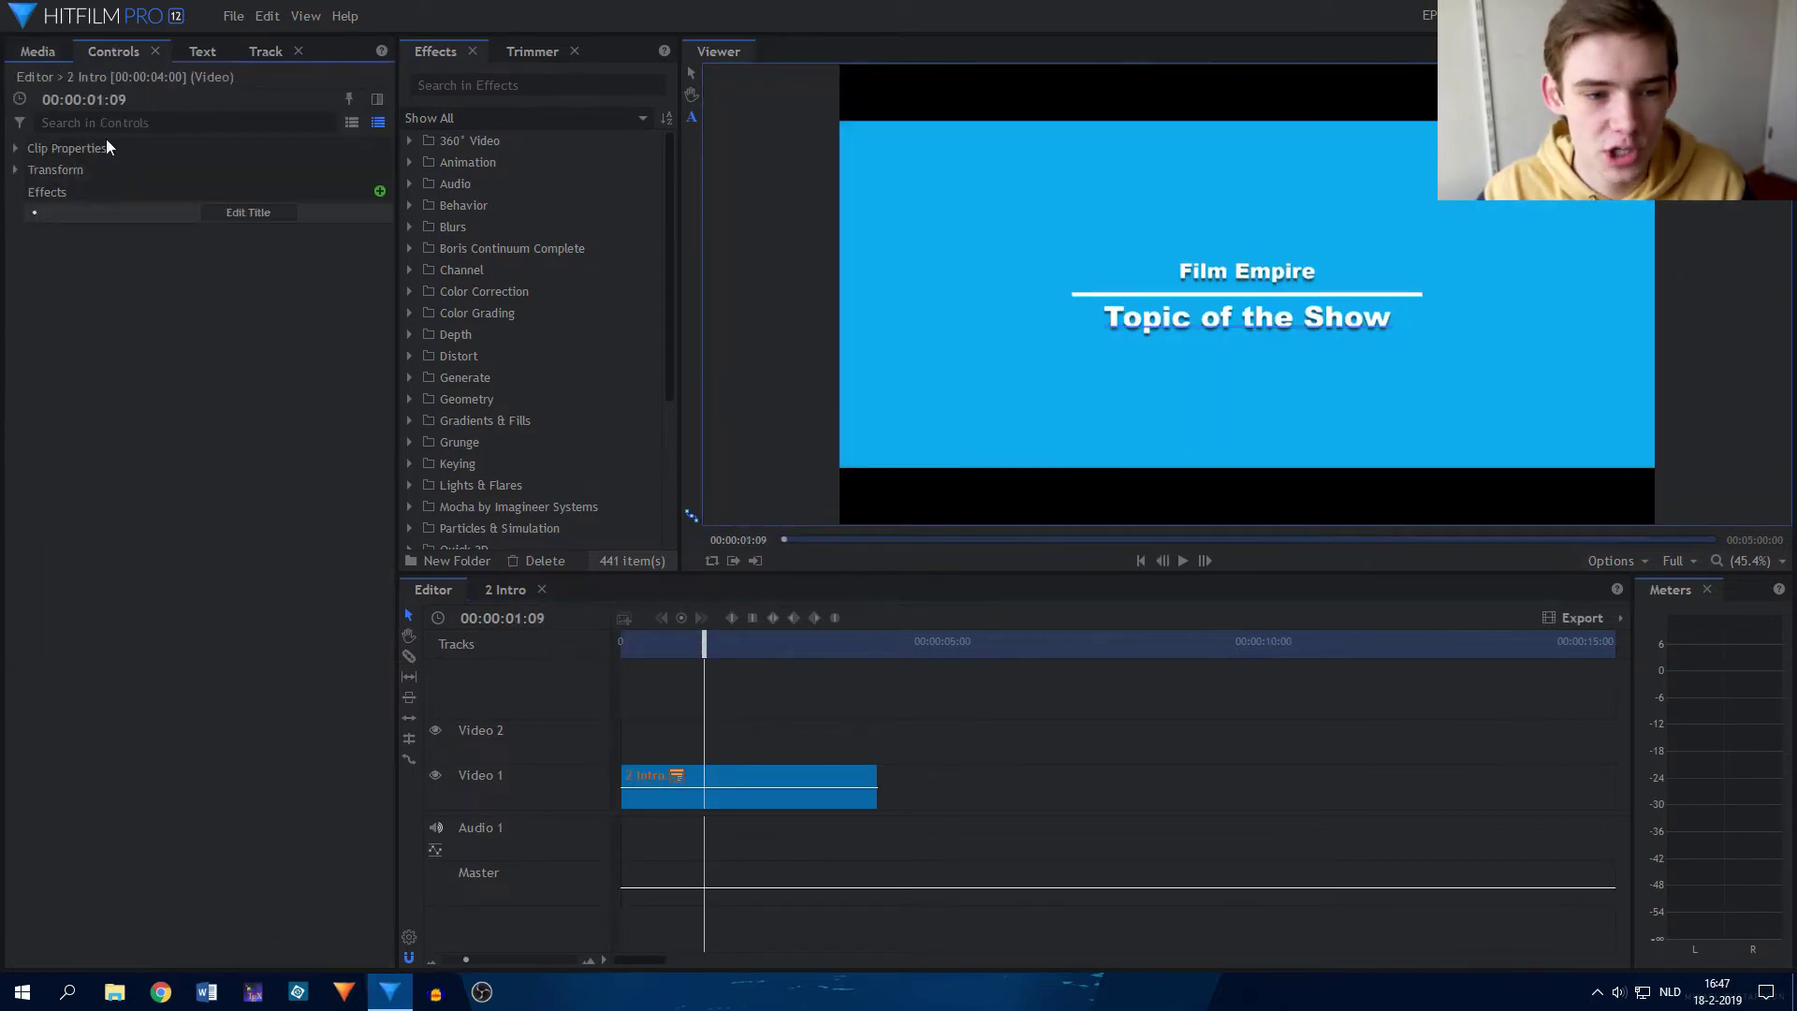
click(220, 215)
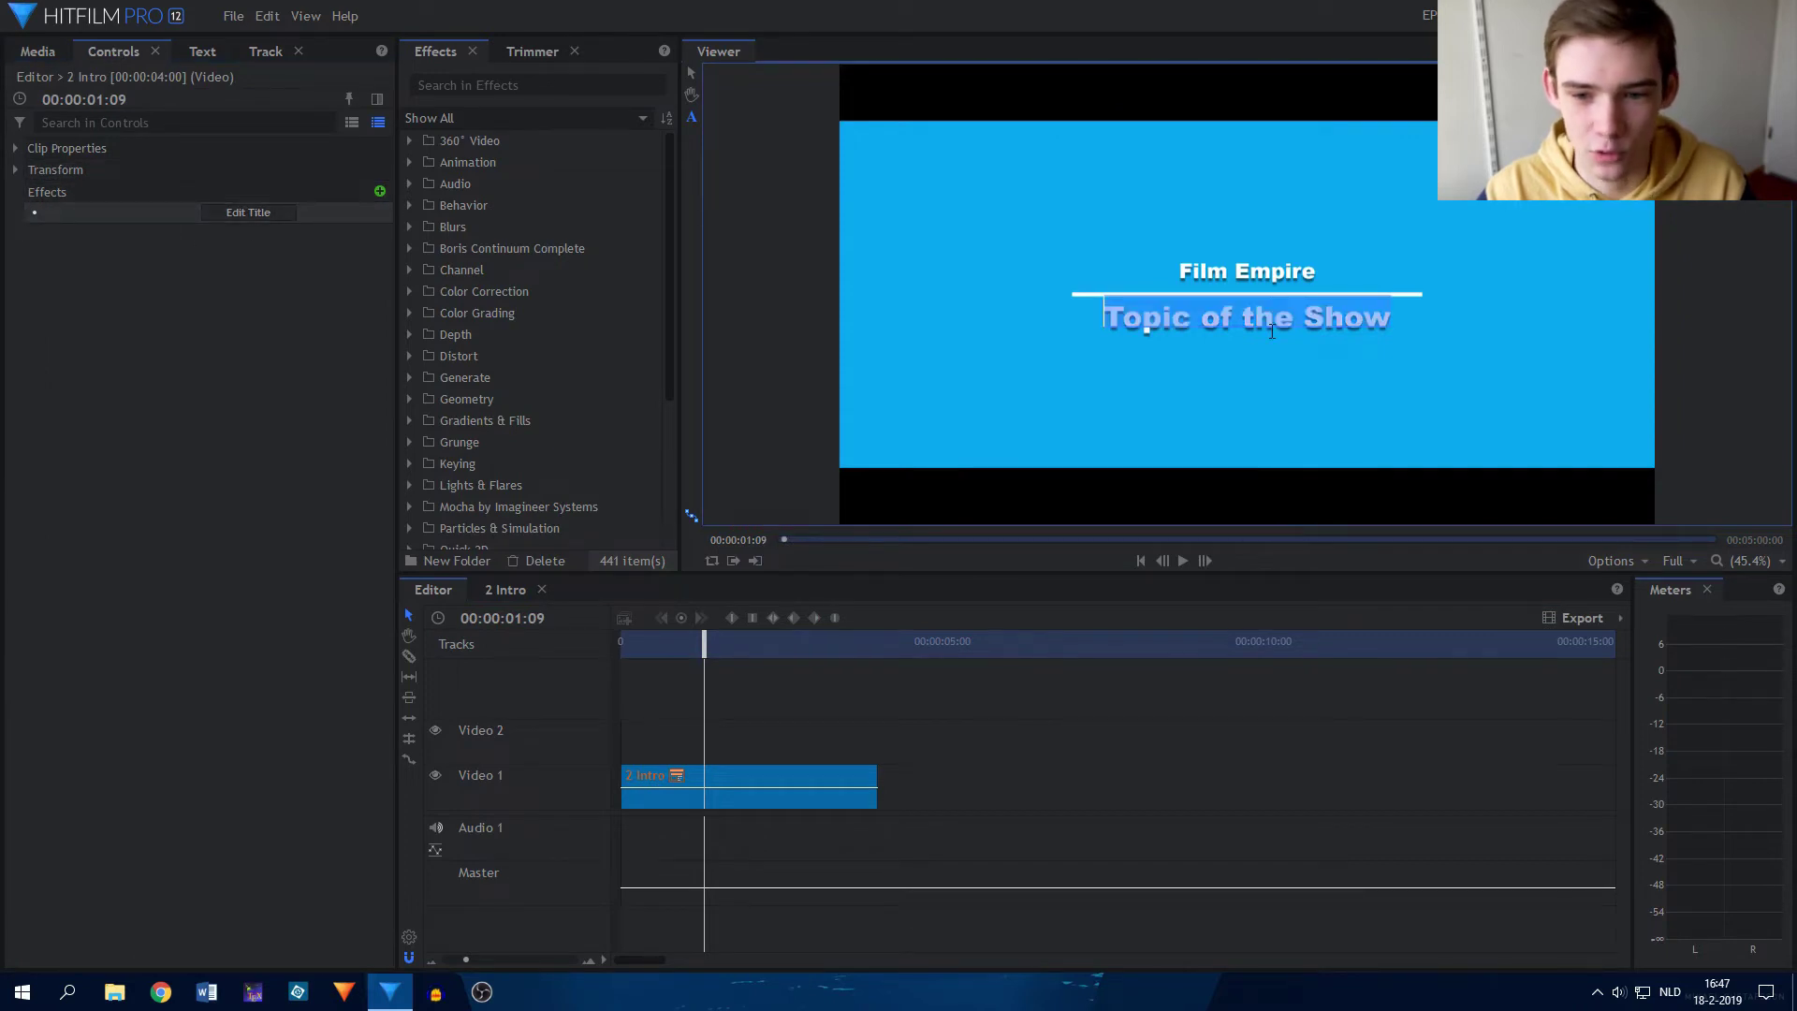
text(Title)
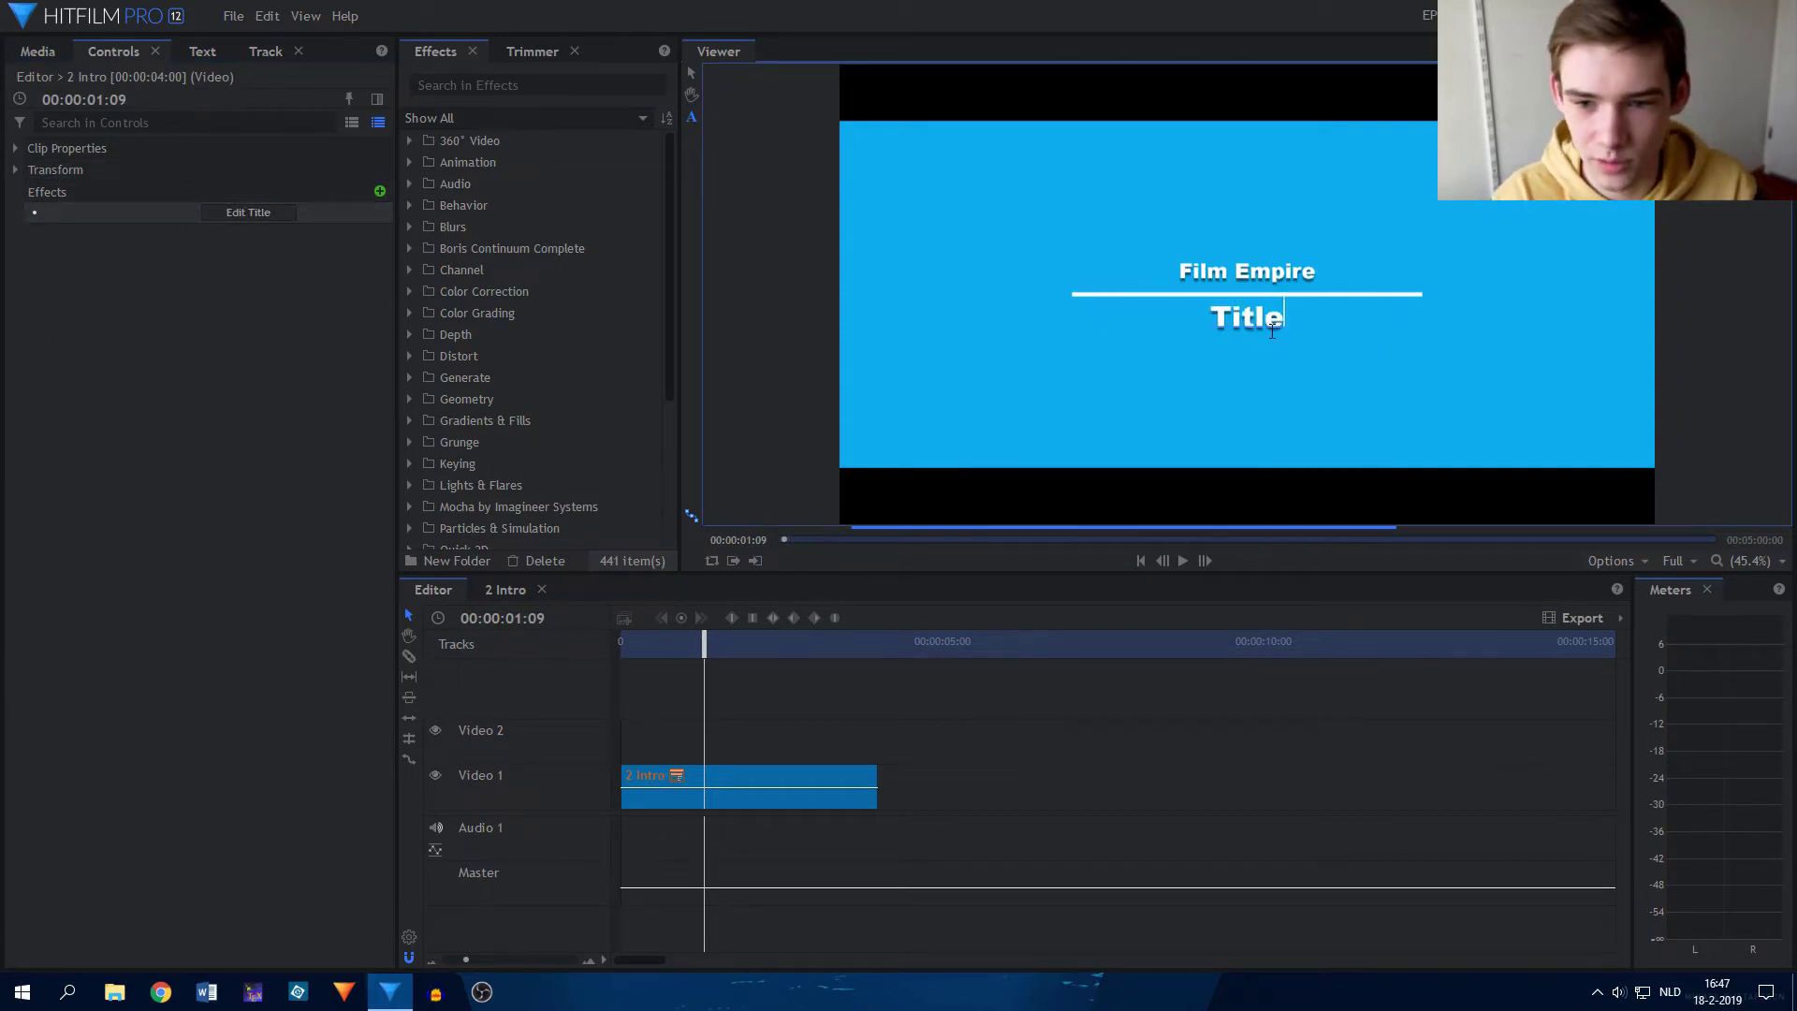
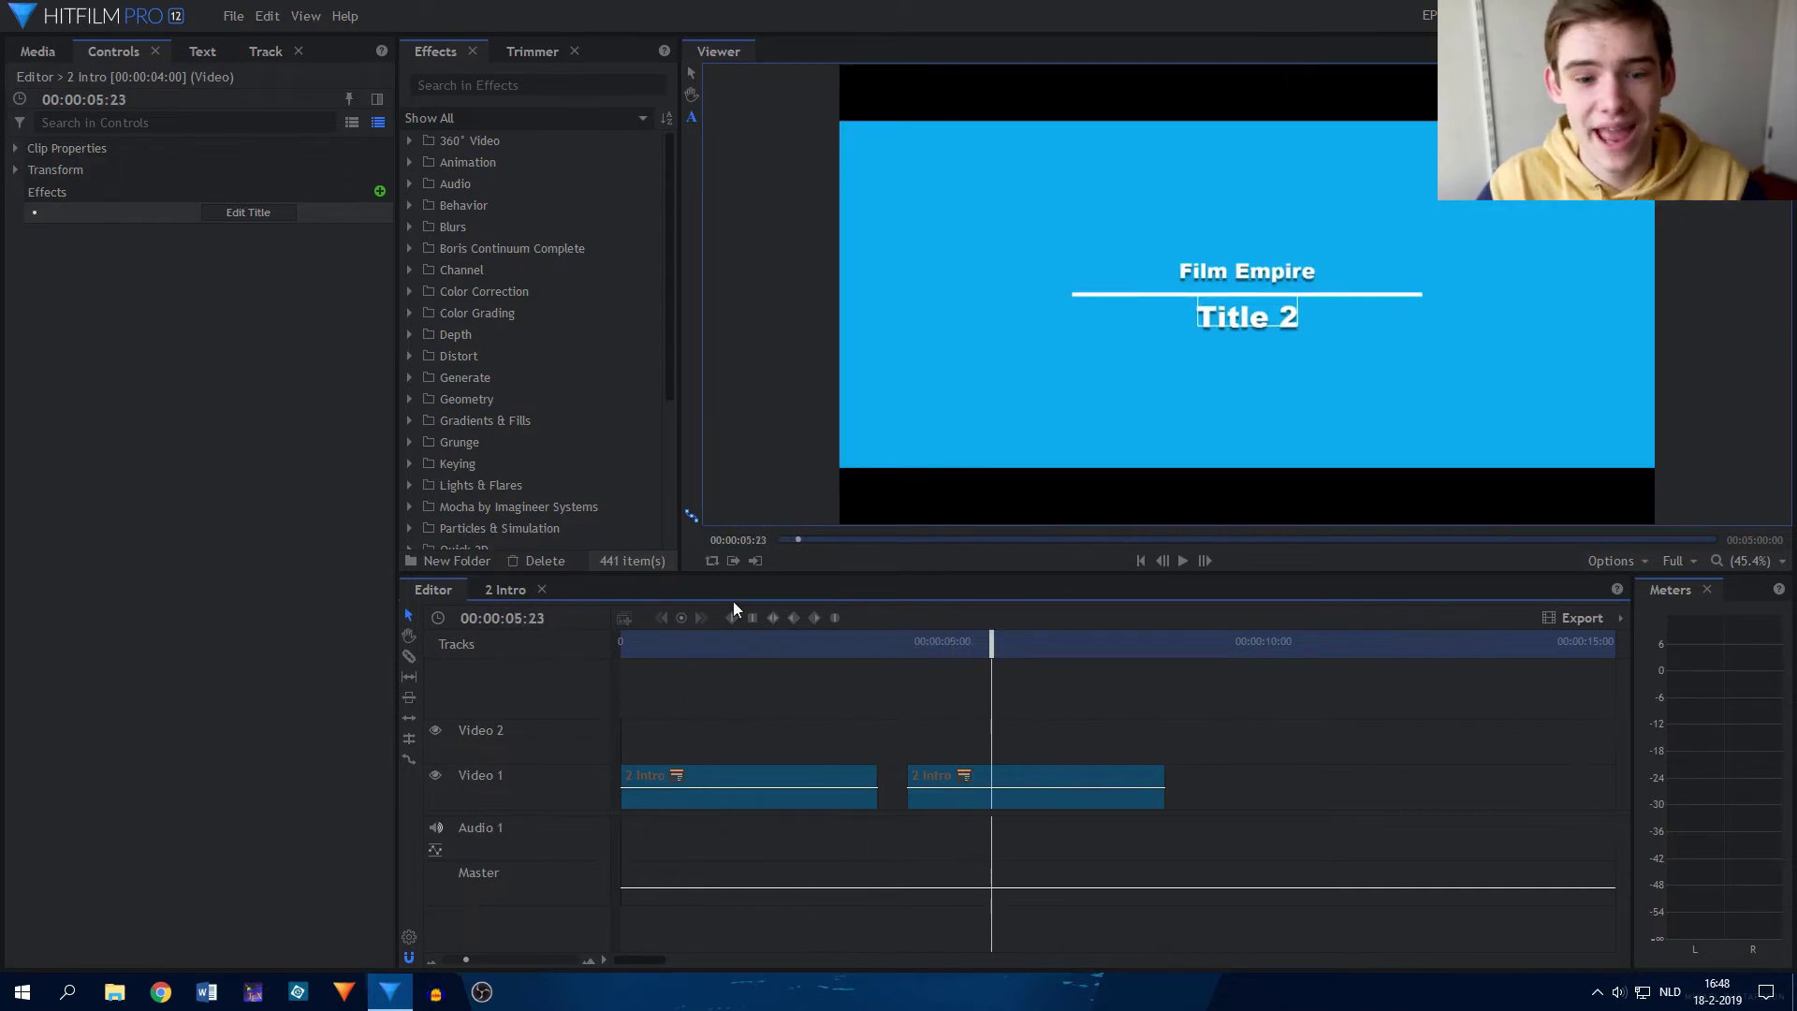
Close the 2 Intro timeline and delete both intro clips from the Video 1 track.
click(540, 590)
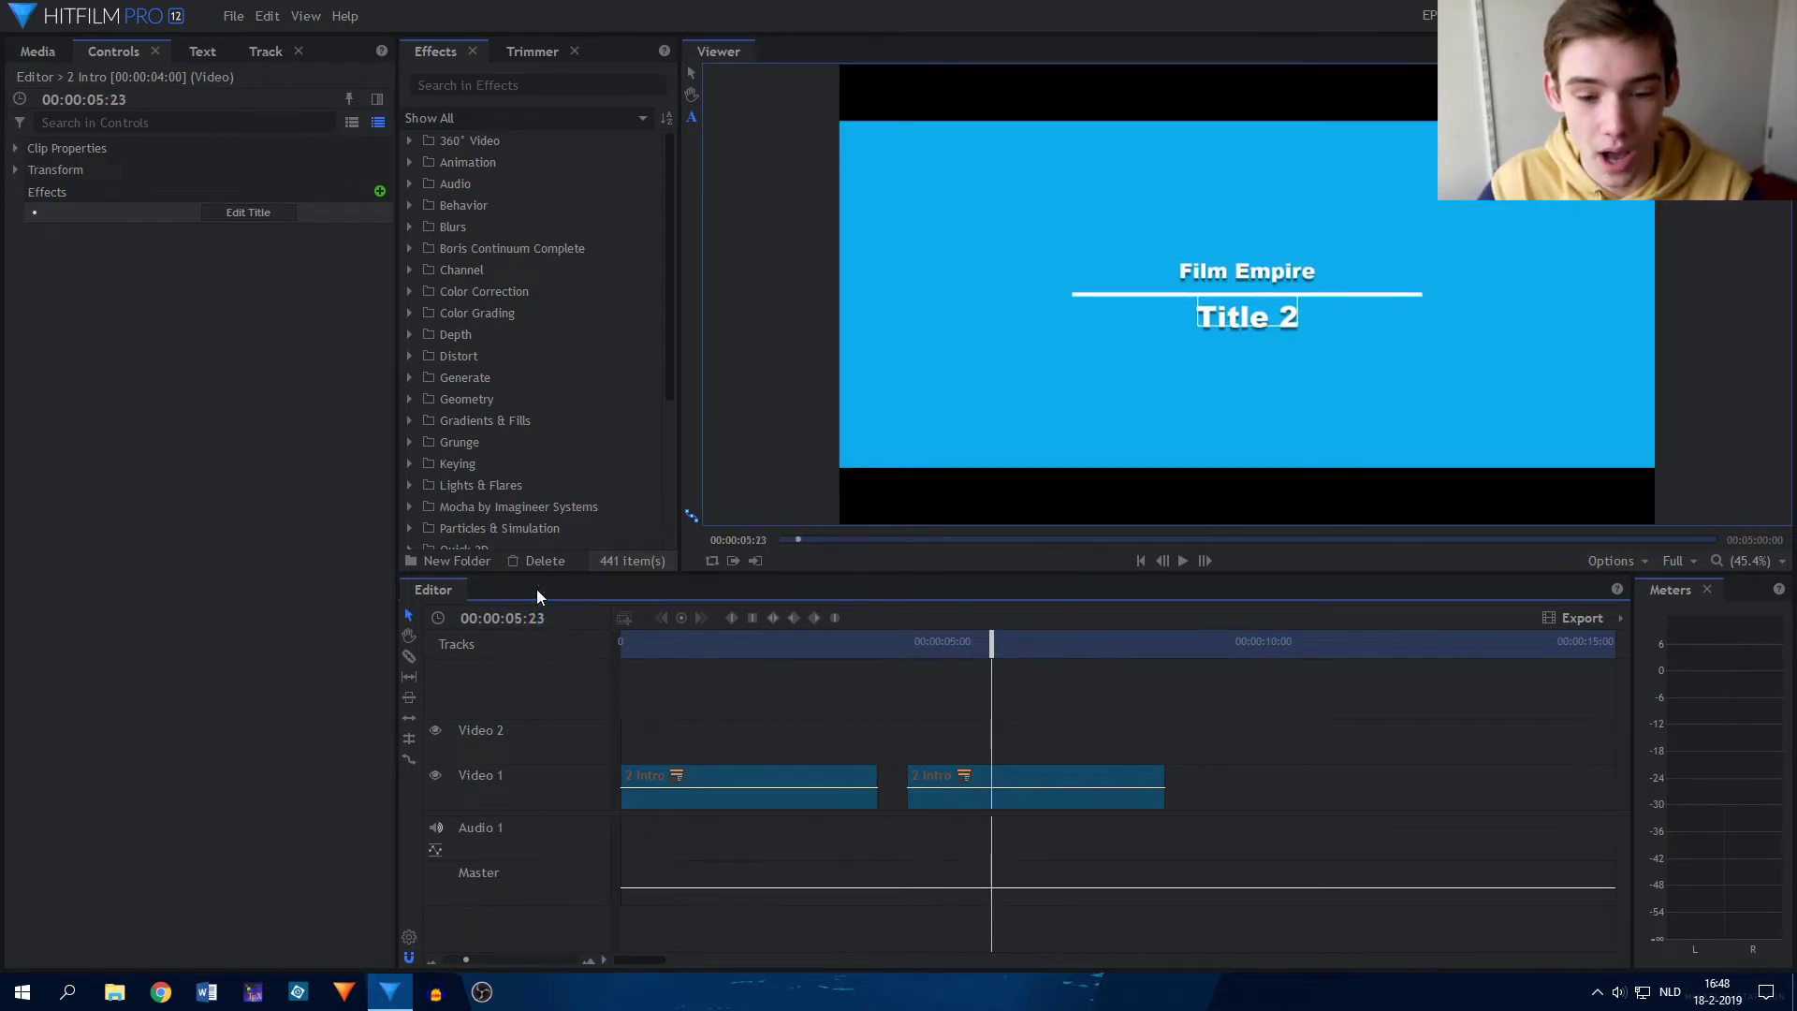
drag(1385, 805, 734, 768)
key(Delete)
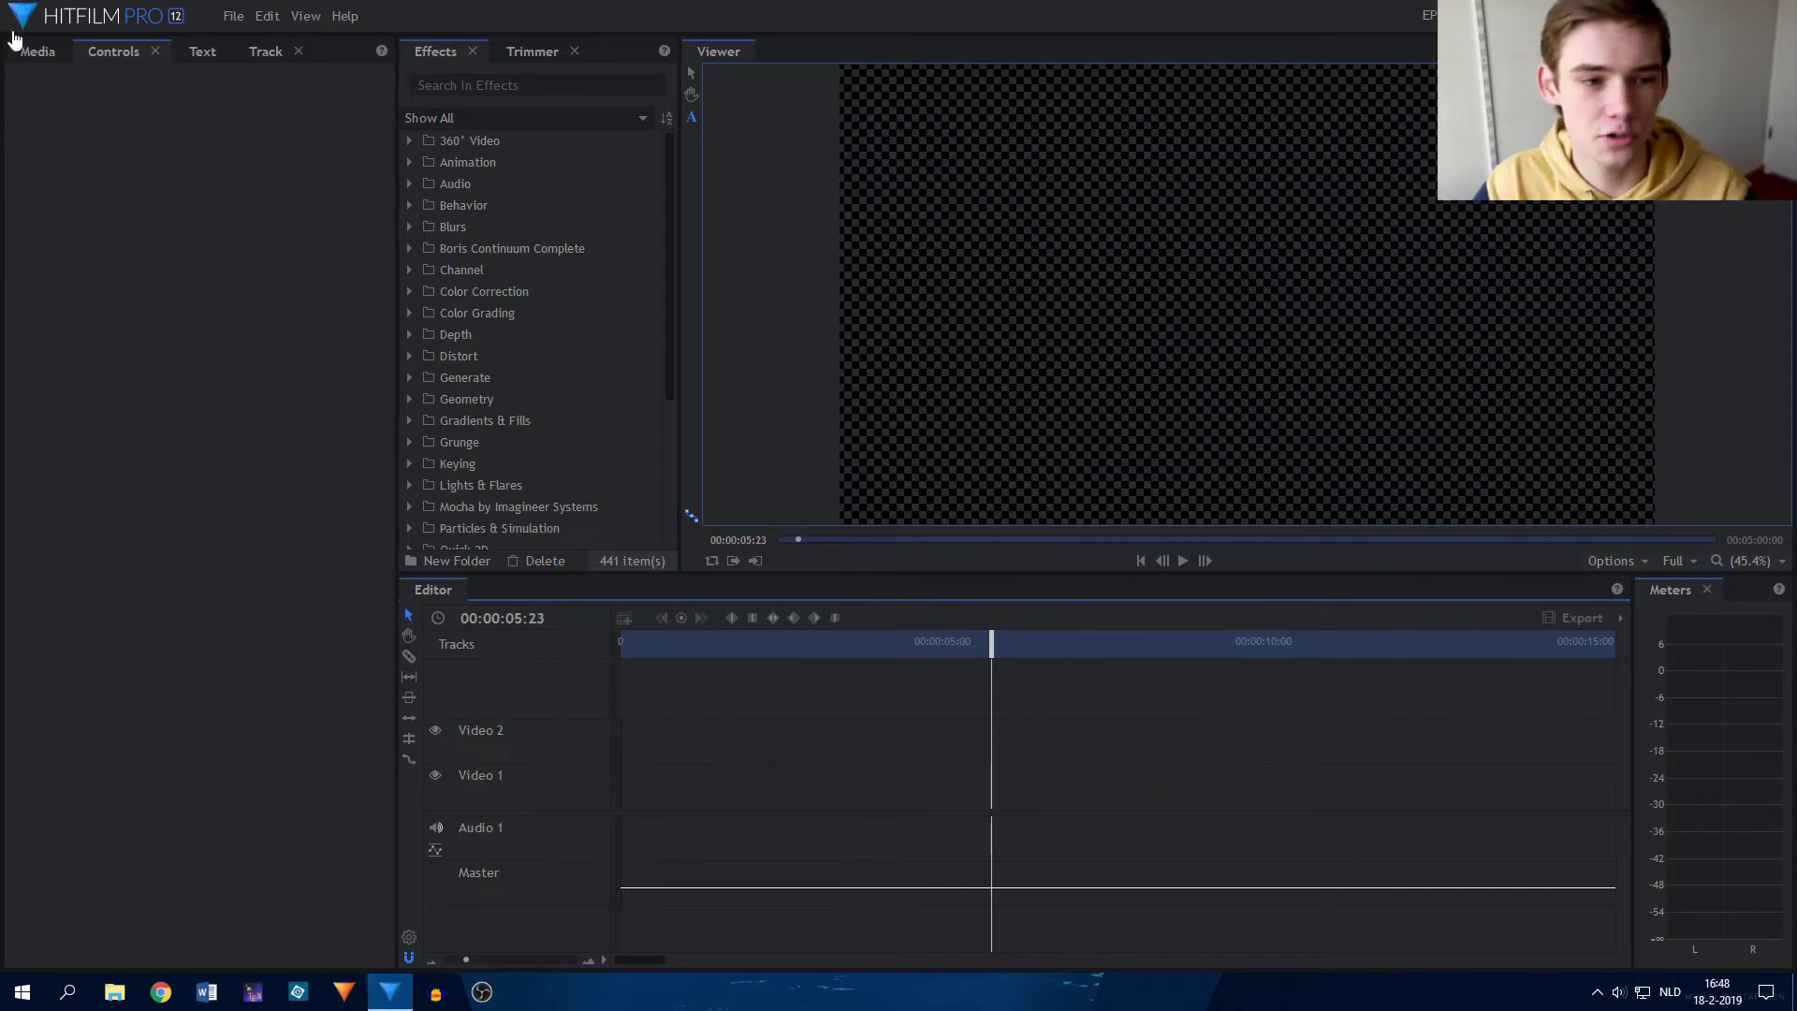
Place the 1 Name Overlay composite shot at the start of the Video 1 track and preview it at 00:00:00:23.
click(39, 53)
click(222, 452)
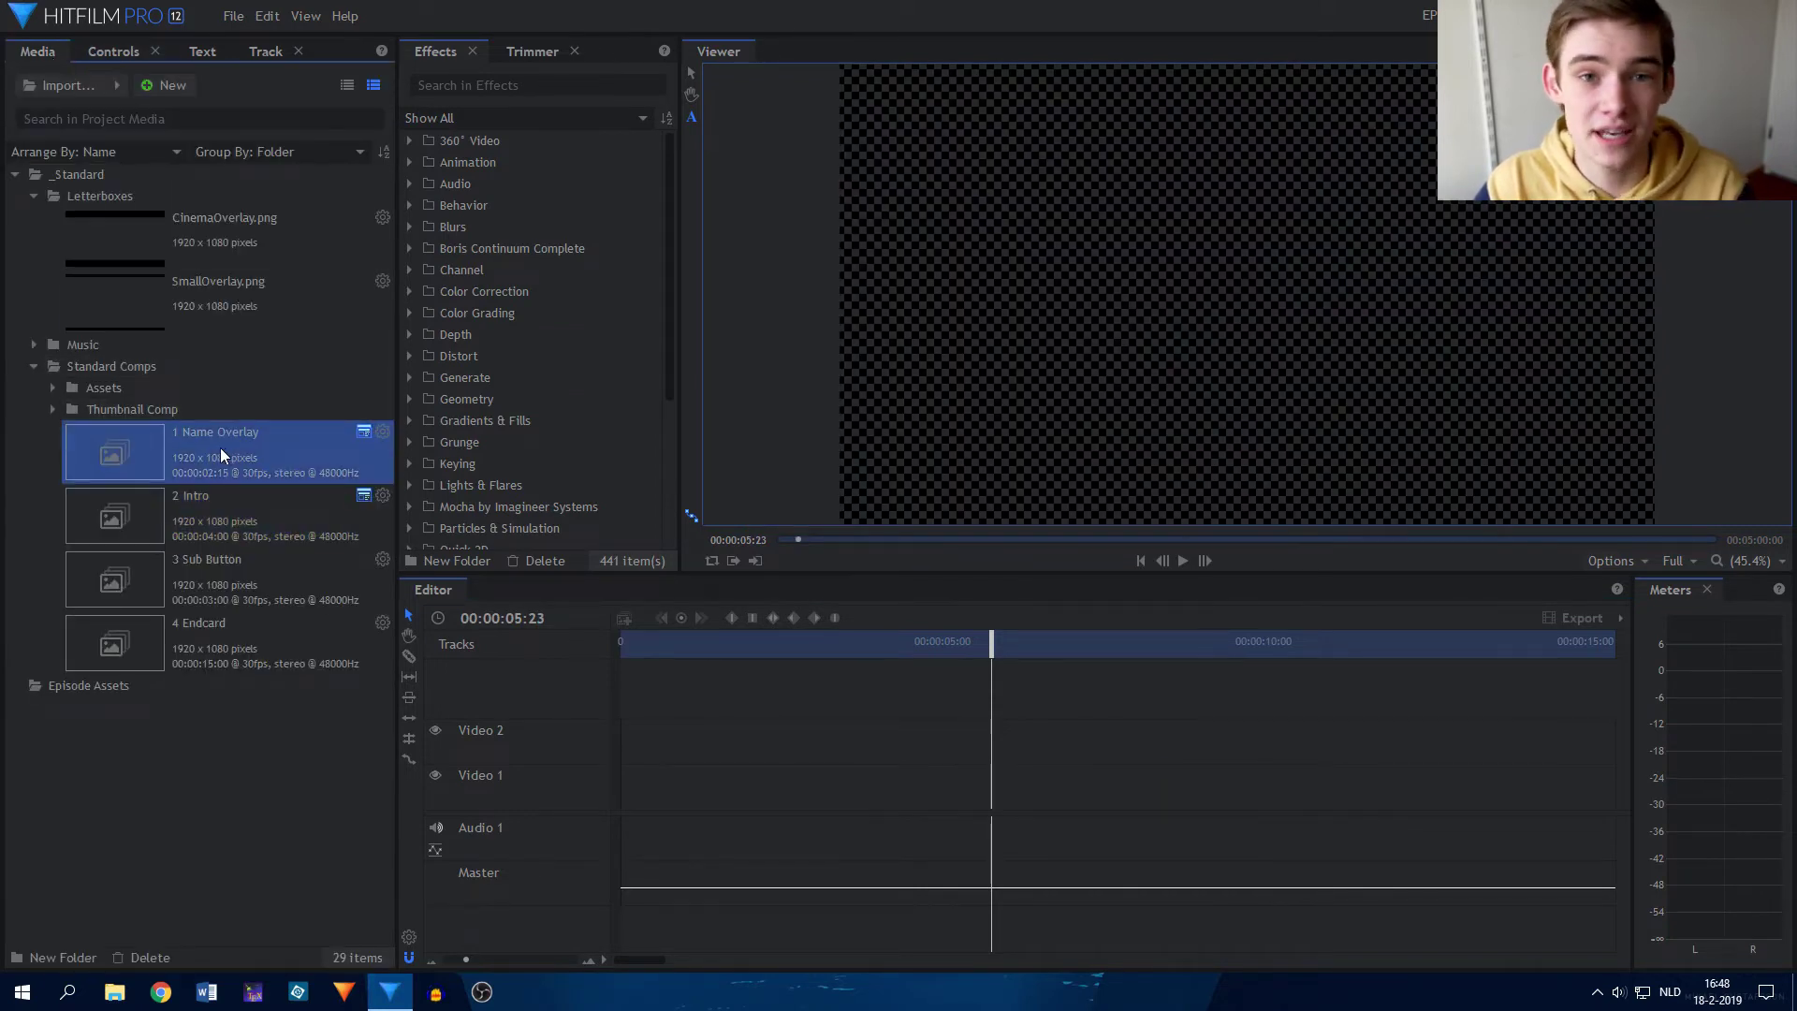
drag(220, 447, 621, 784)
click(626, 641)
drag(626, 641, 670, 642)
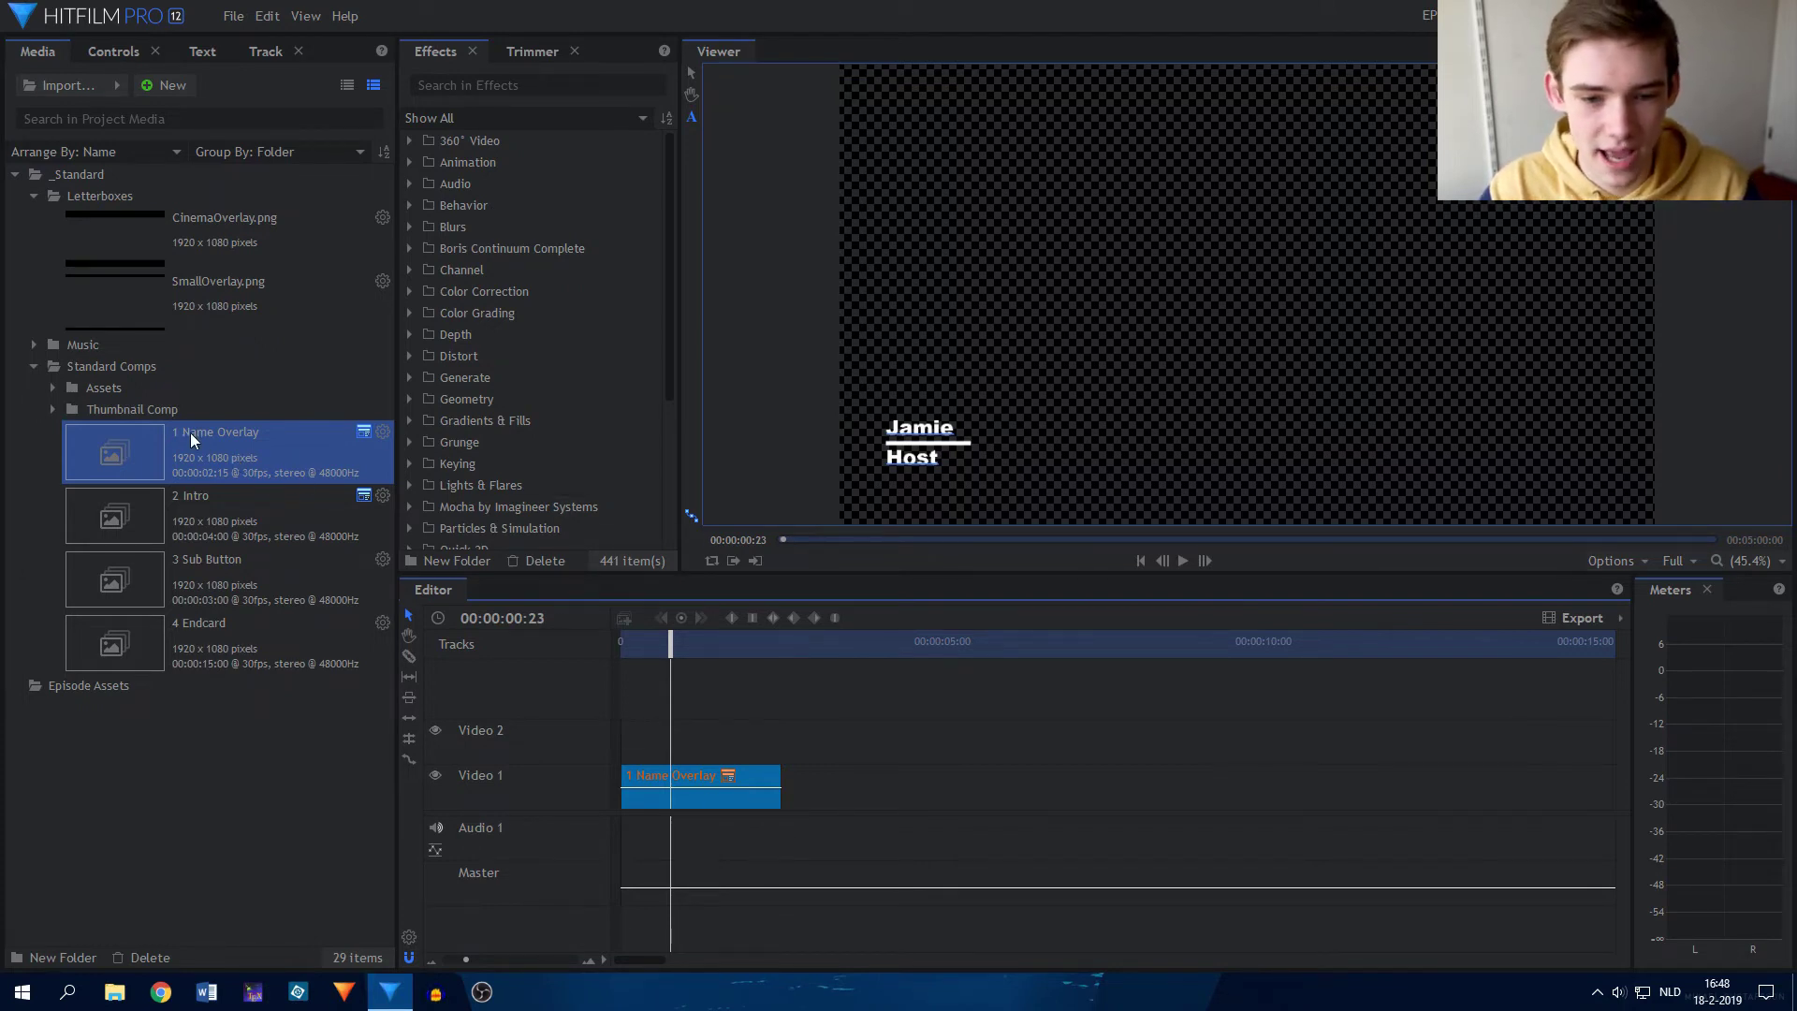
Add a second 1 Name Overlay clip after the first on Video 1 and move the playhead to 00:00:04:13.
drag(189, 432, 846, 777)
click(865, 644)
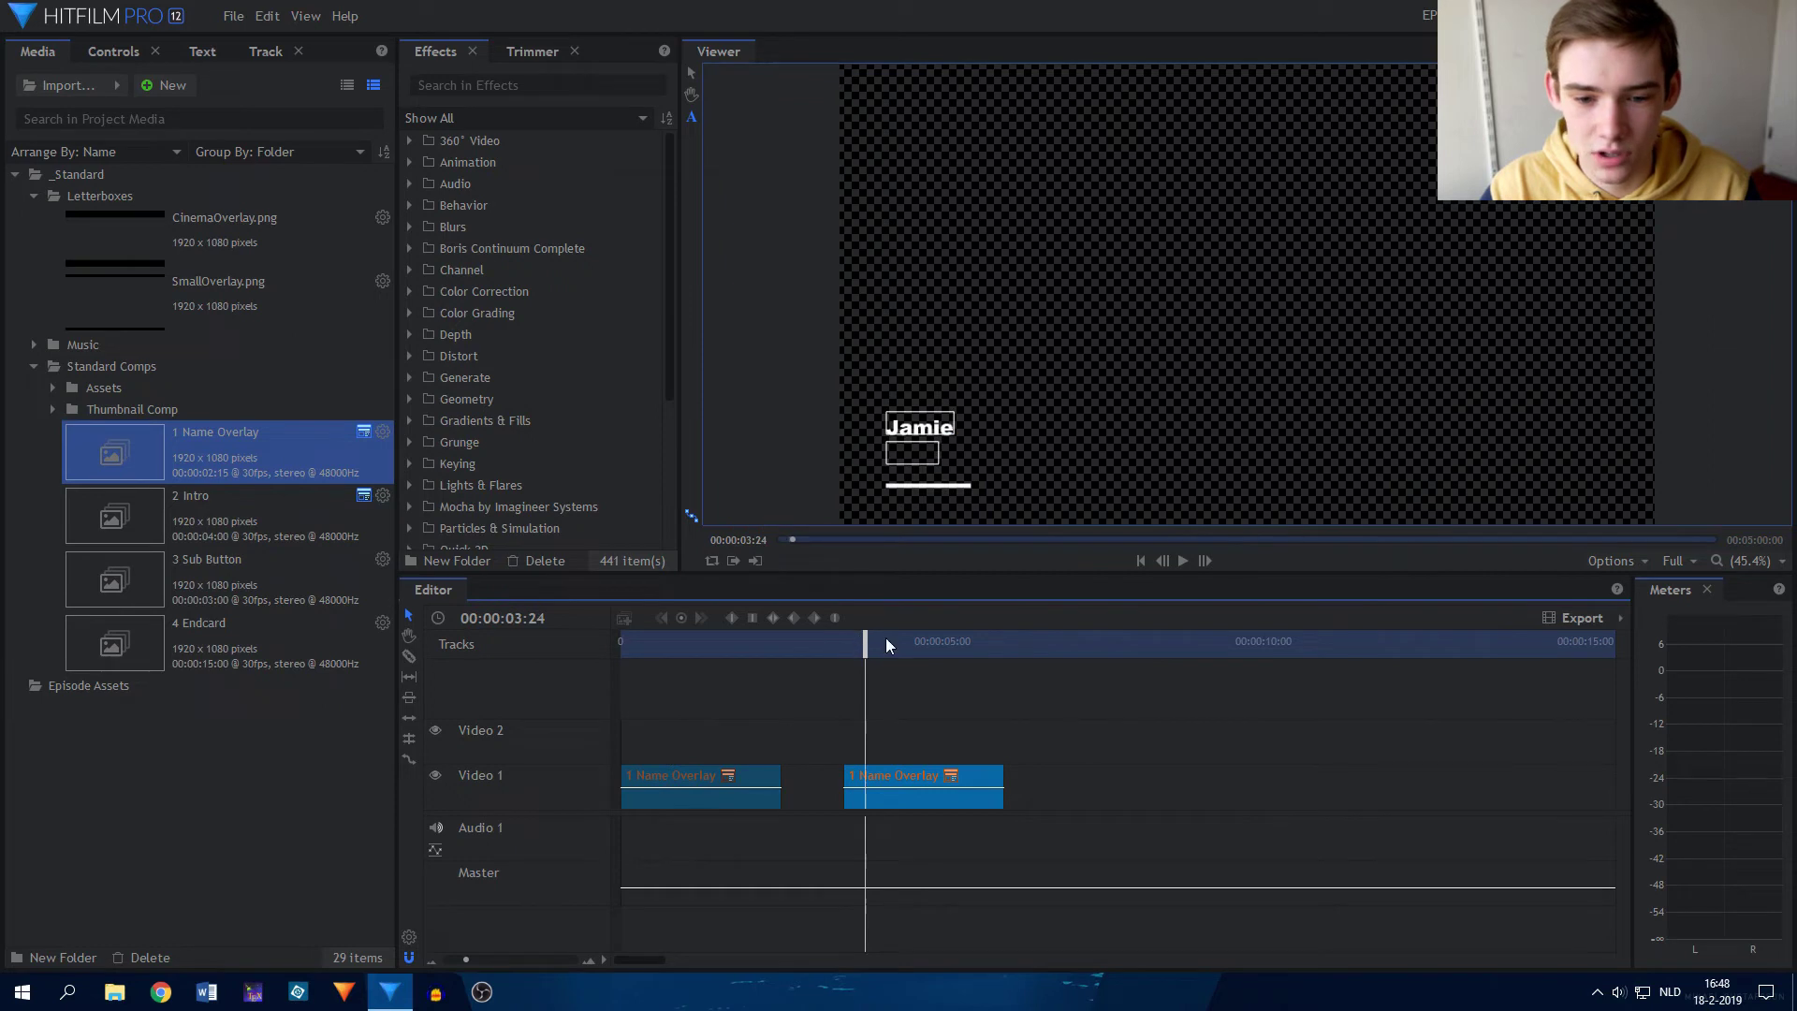
click(906, 642)
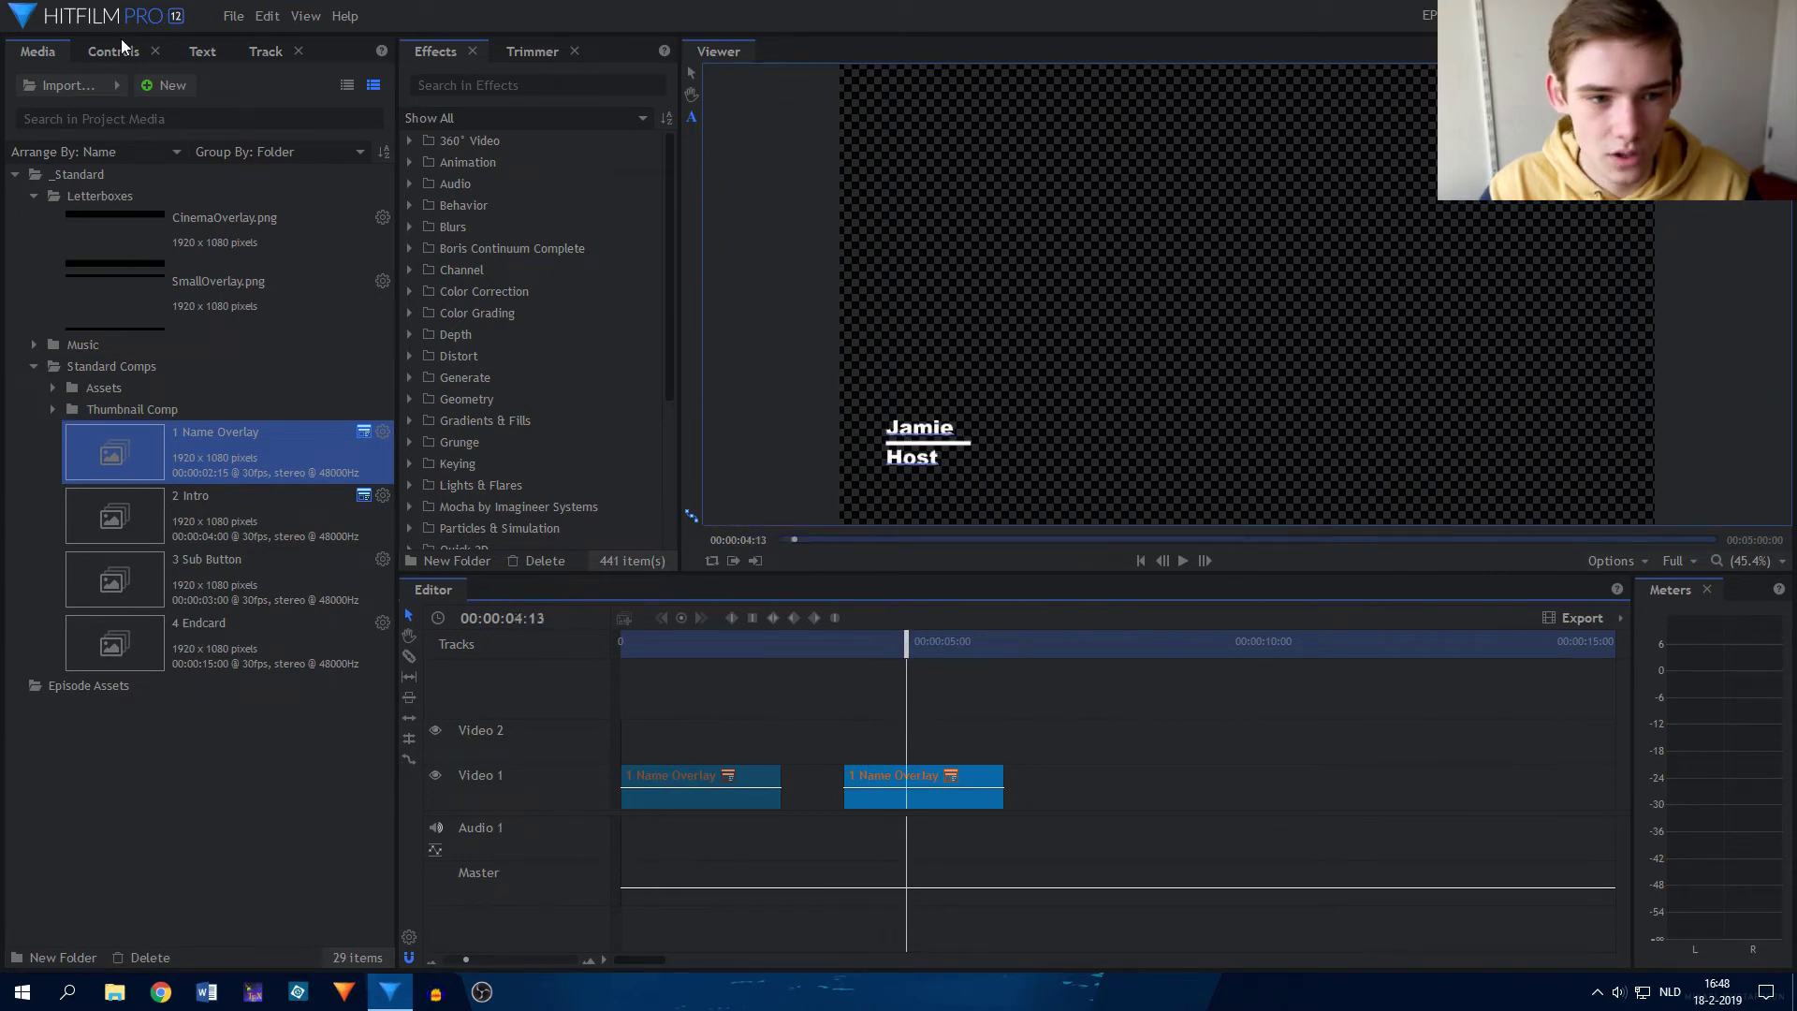
Replace the published name text in the second name overlay clip with another person's first name.
click(116, 49)
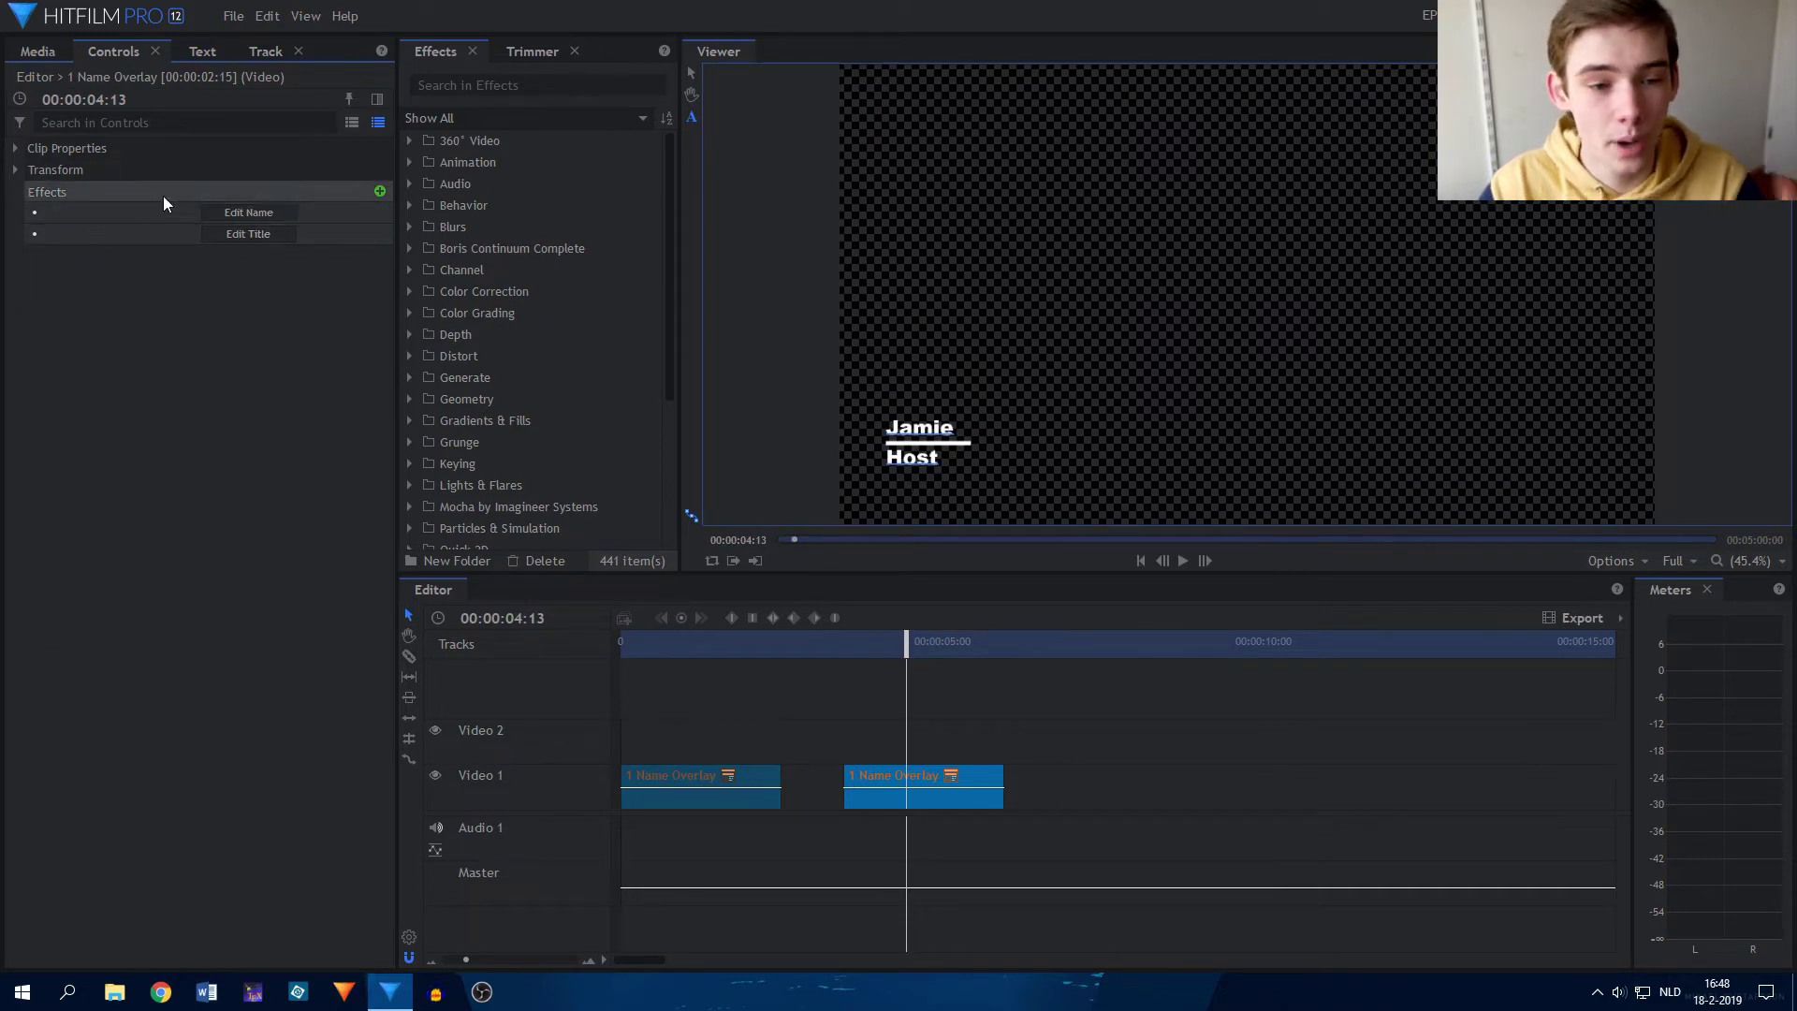
click(233, 210)
drag(887, 427, 954, 425)
text(Peter)
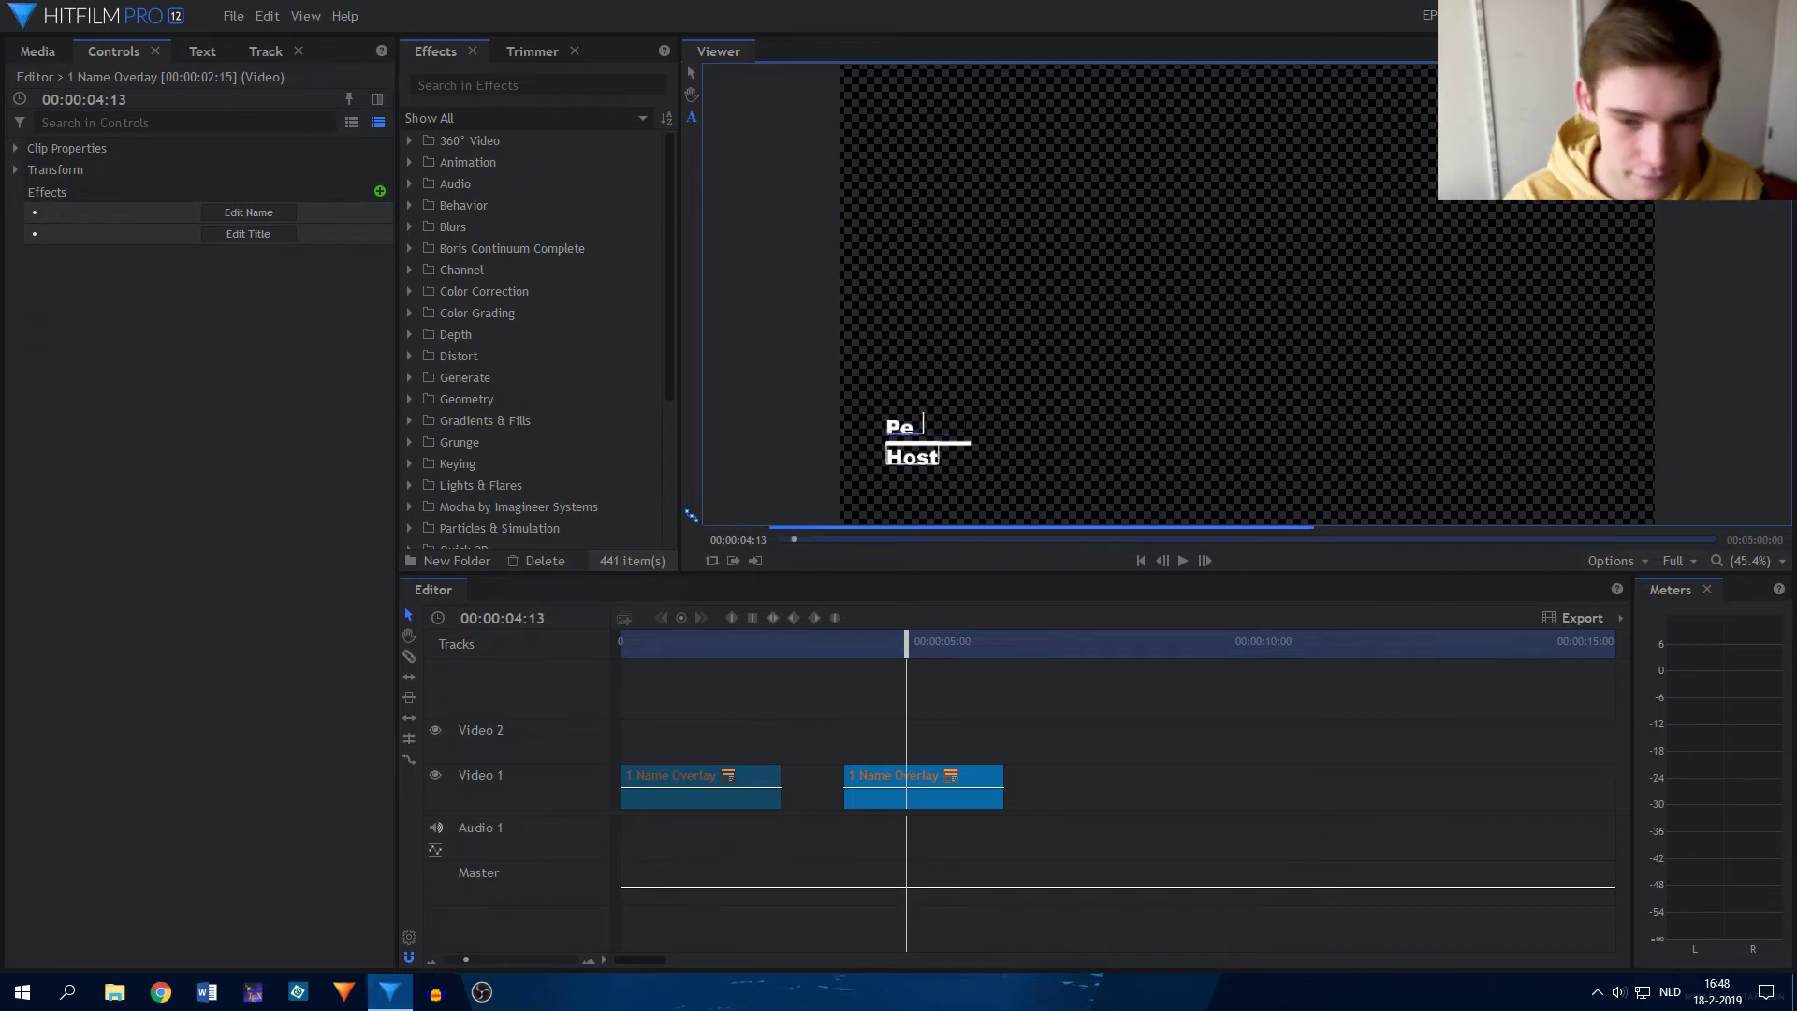
click(973, 749)
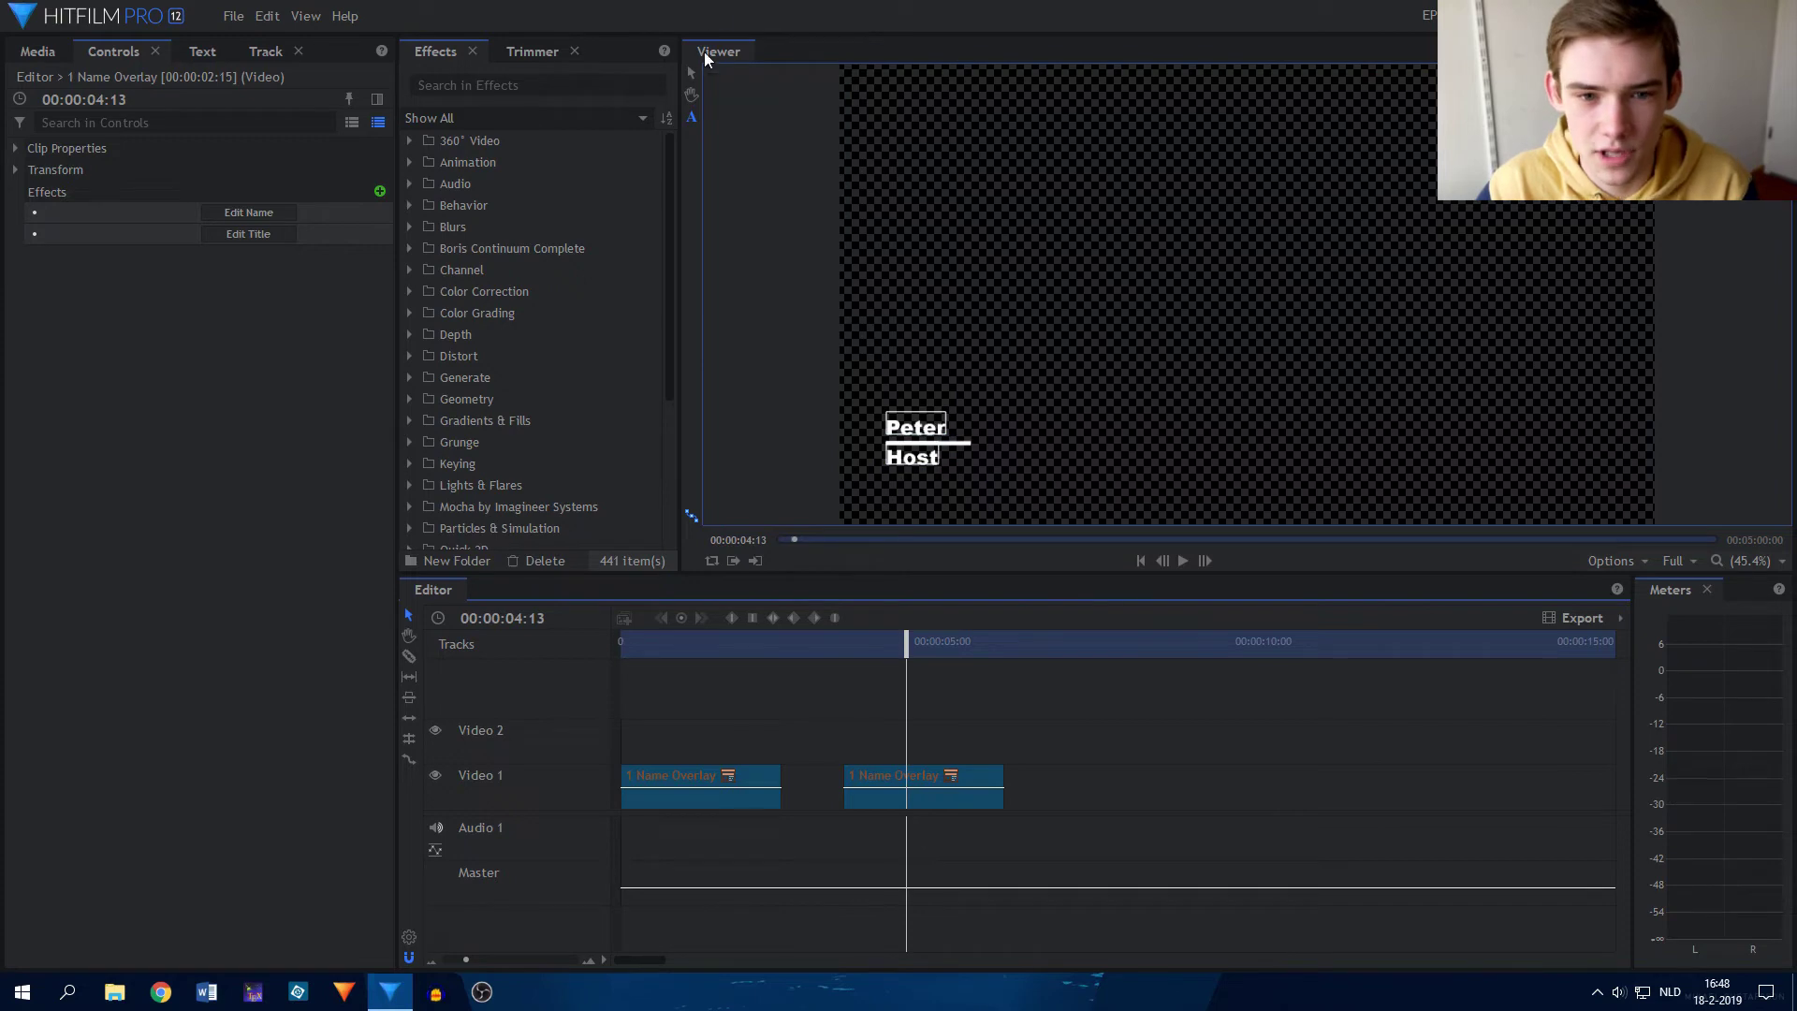
Preview the second name overlay clip up to 00:00:04:17 and delete both 1 Name Overlay clips from the Video 1 track.
drag(721, 642, 914, 624)
click(41, 51)
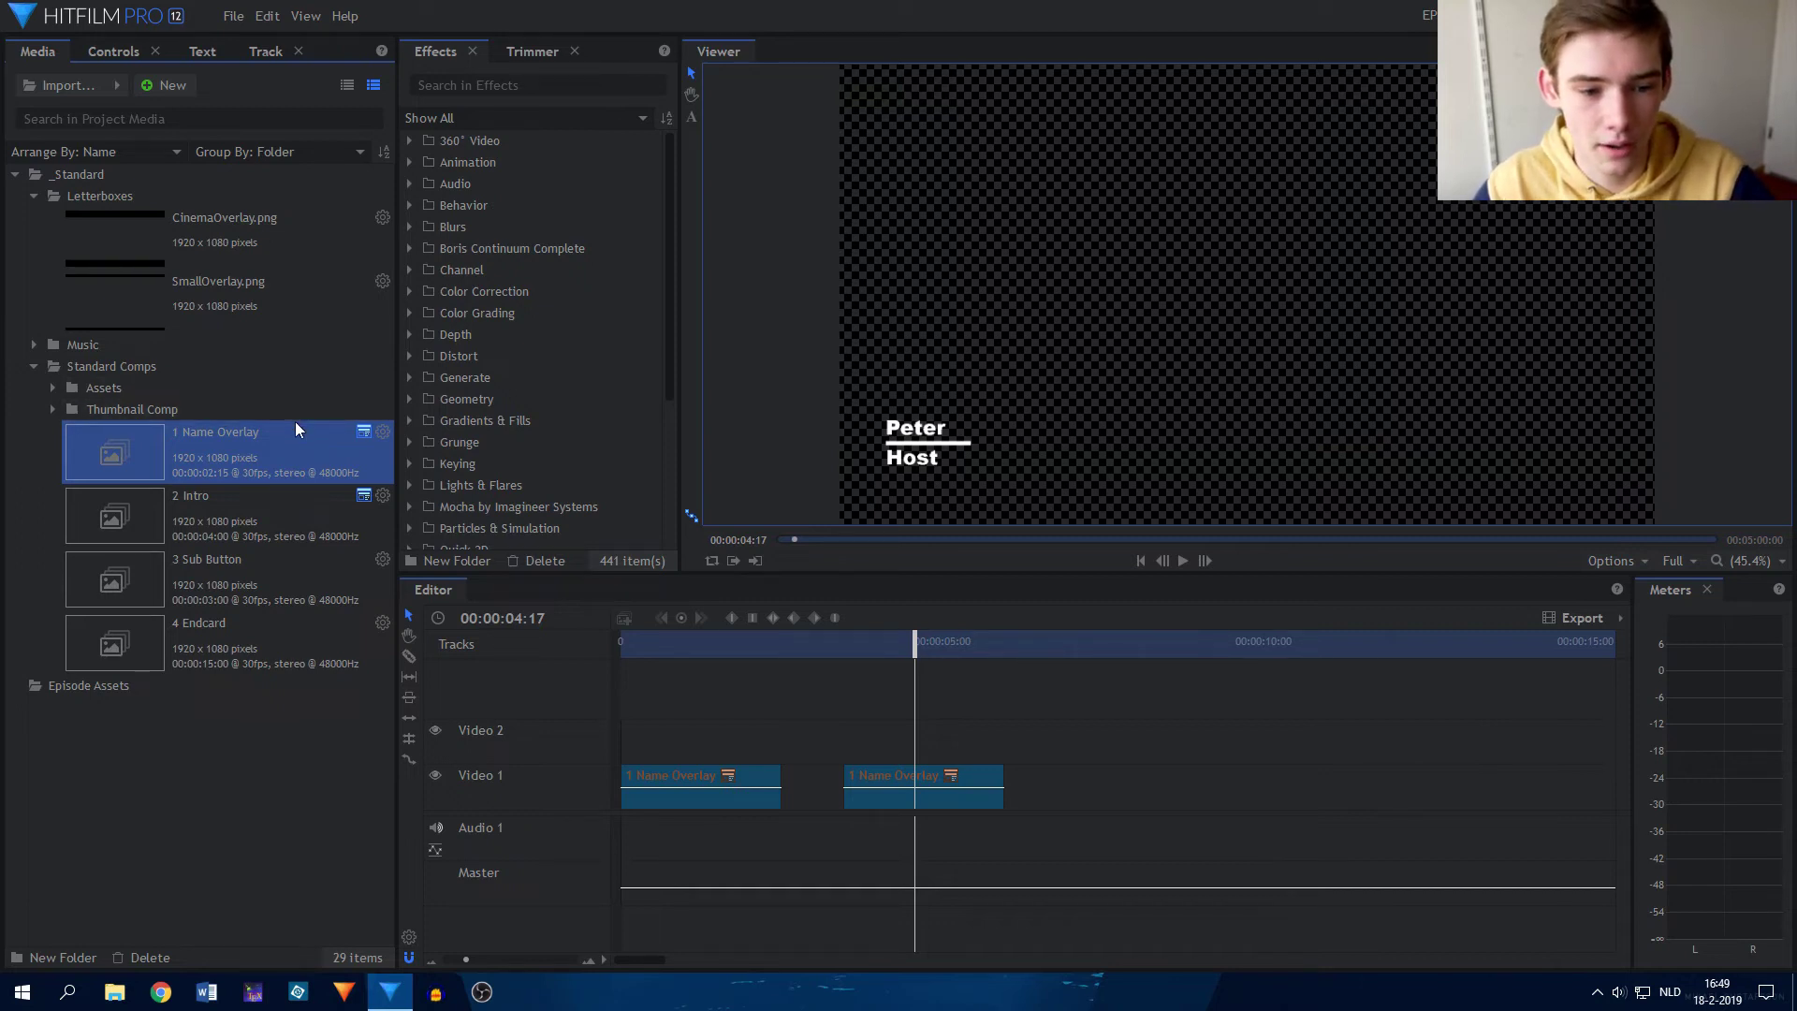
click(872, 795)
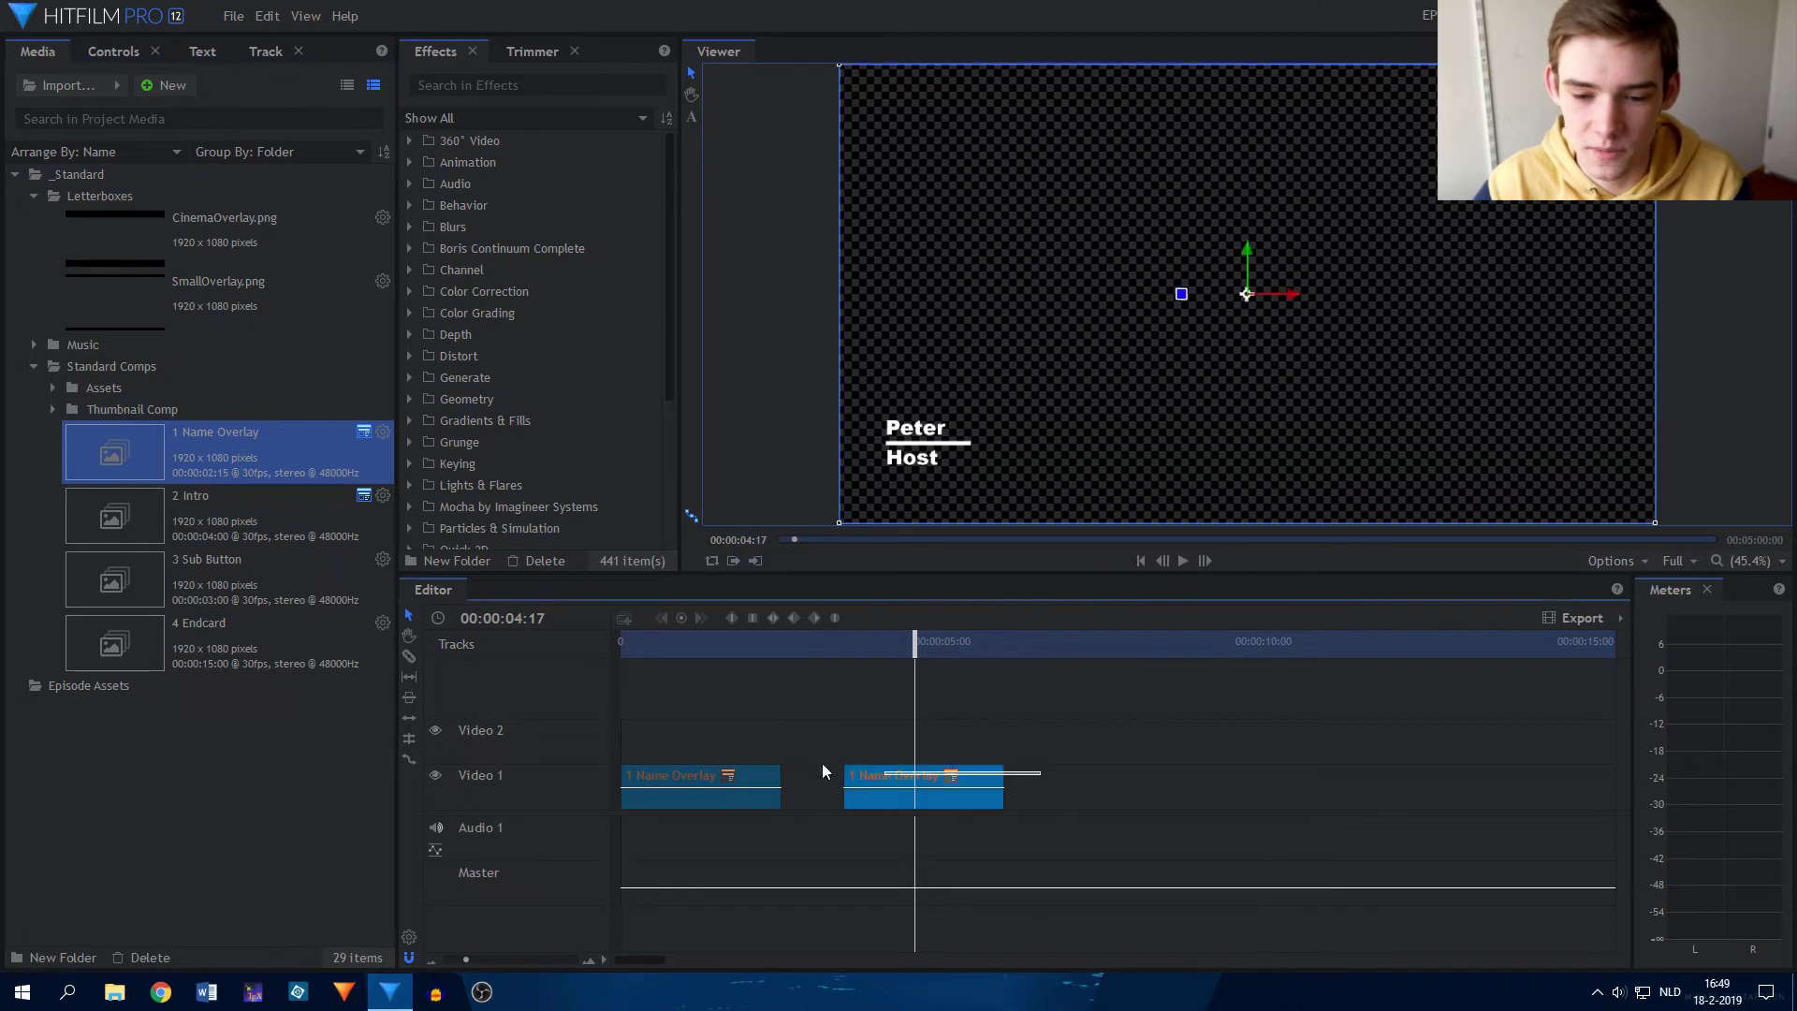
ctrl+click(624, 778)
key(Delete)
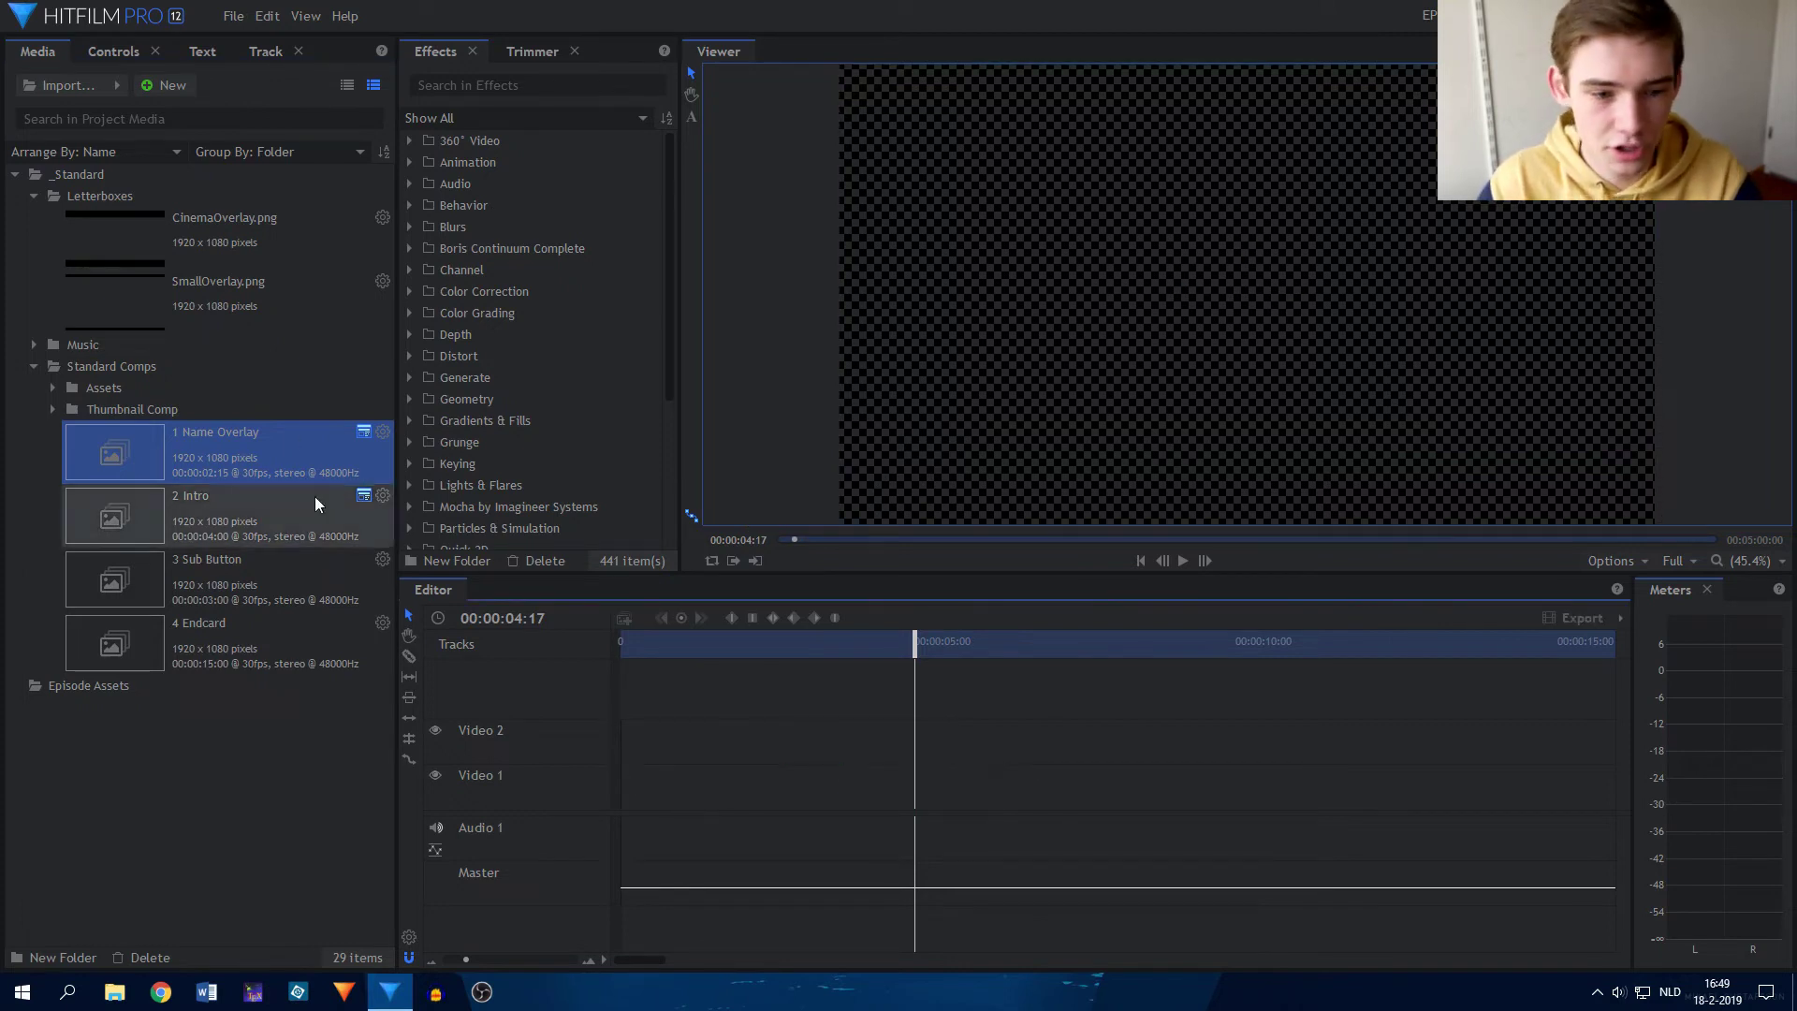
click(202, 781)
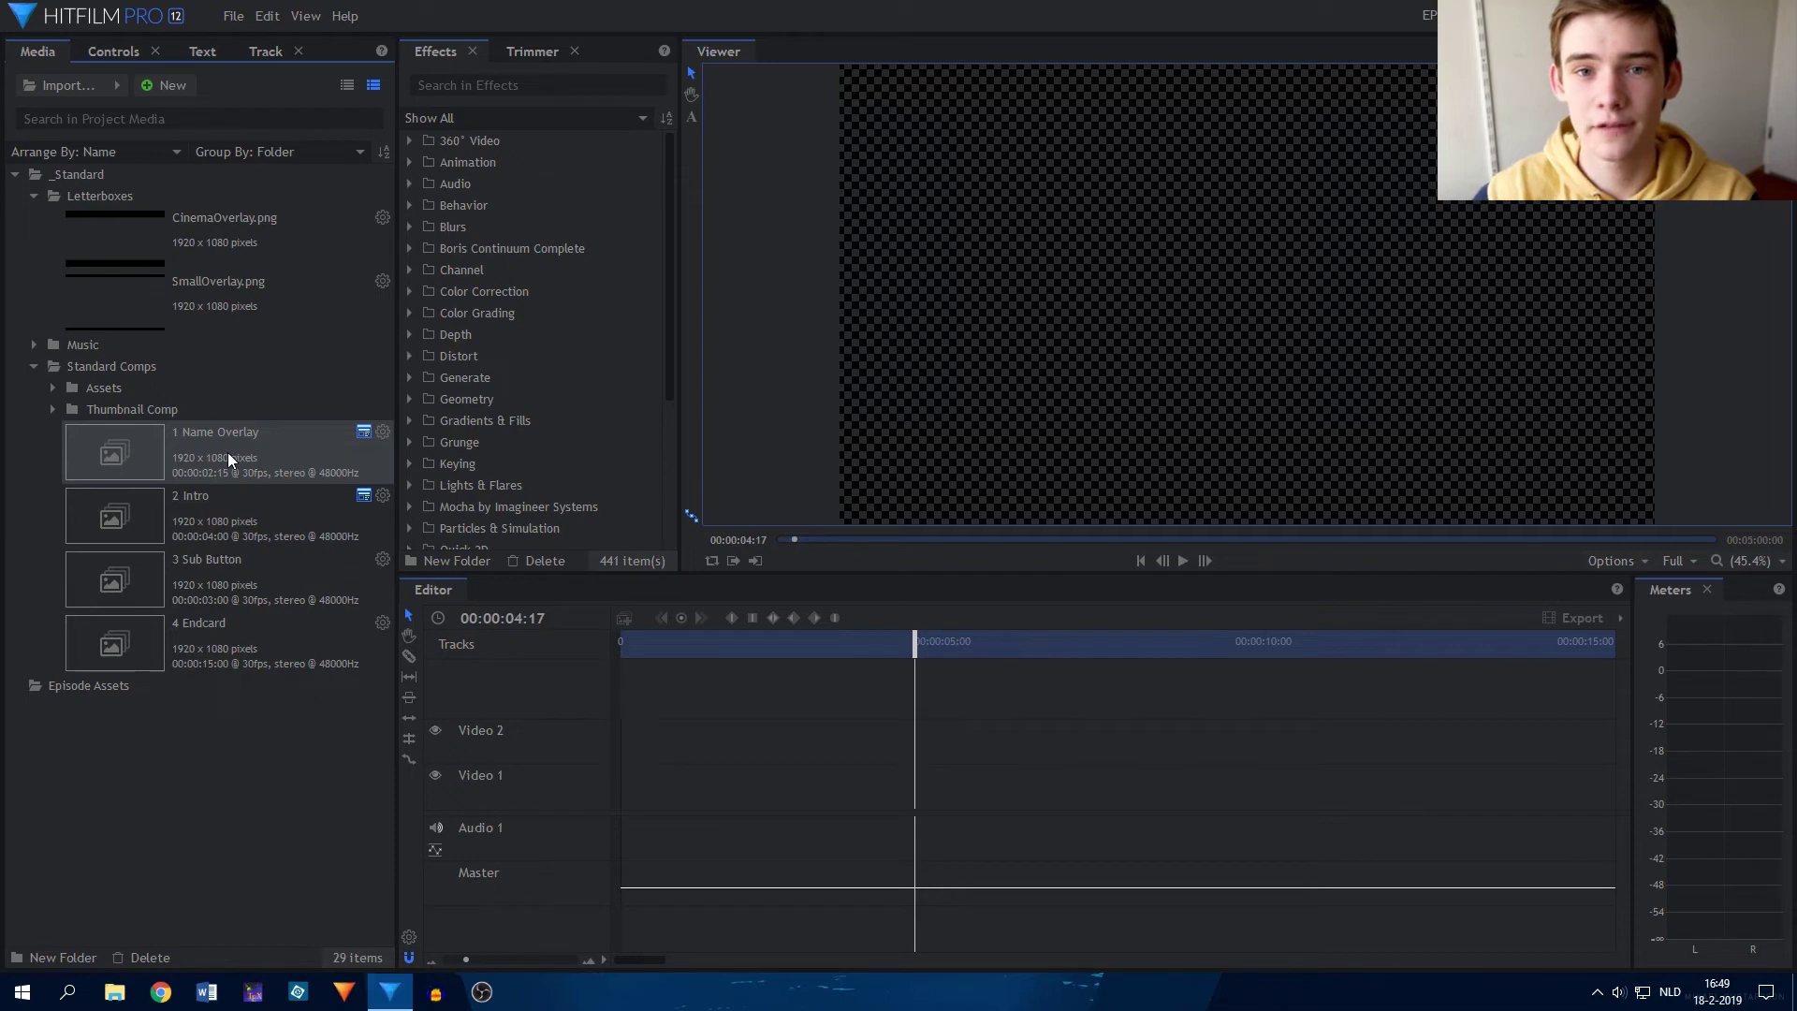
Open the 2 Intro composite shot and expand the Drop Shadow effect's properties on the Title text layer.
double_click(228, 499)
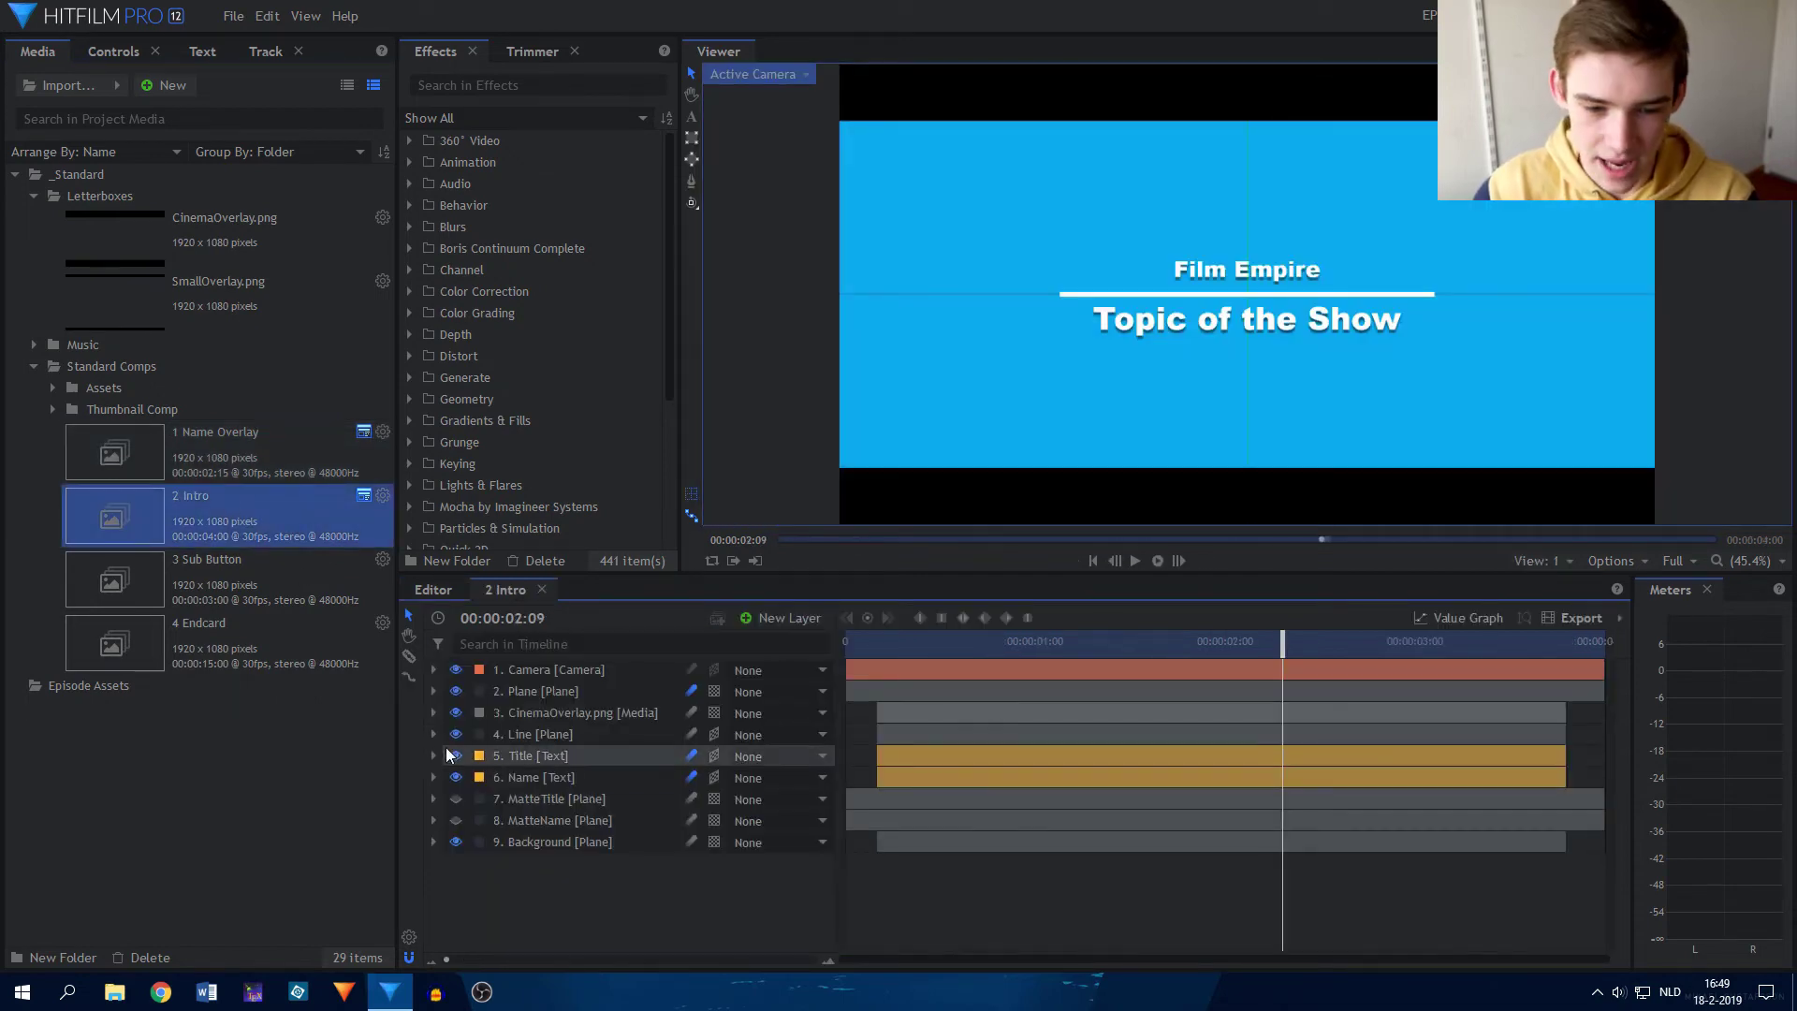
click(435, 757)
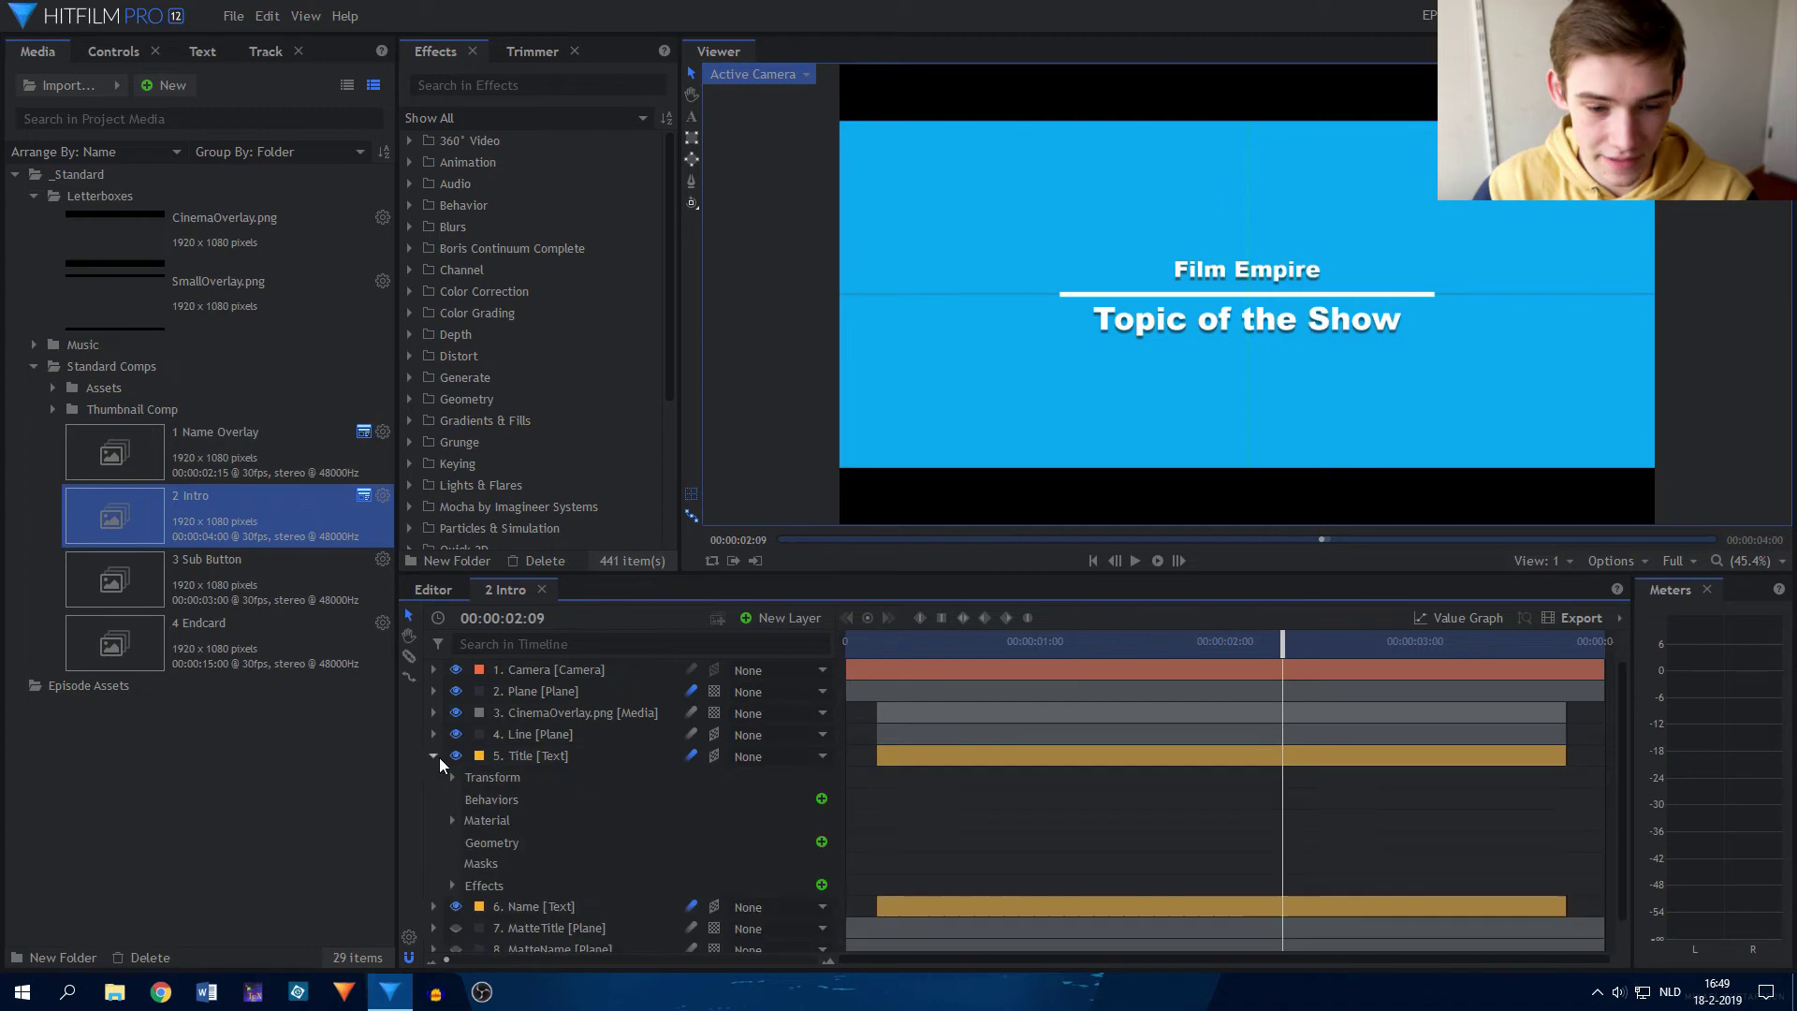
click(453, 885)
scroll(451, 891, down, 1)
click(471, 855)
scroll(480, 853, down, 3)
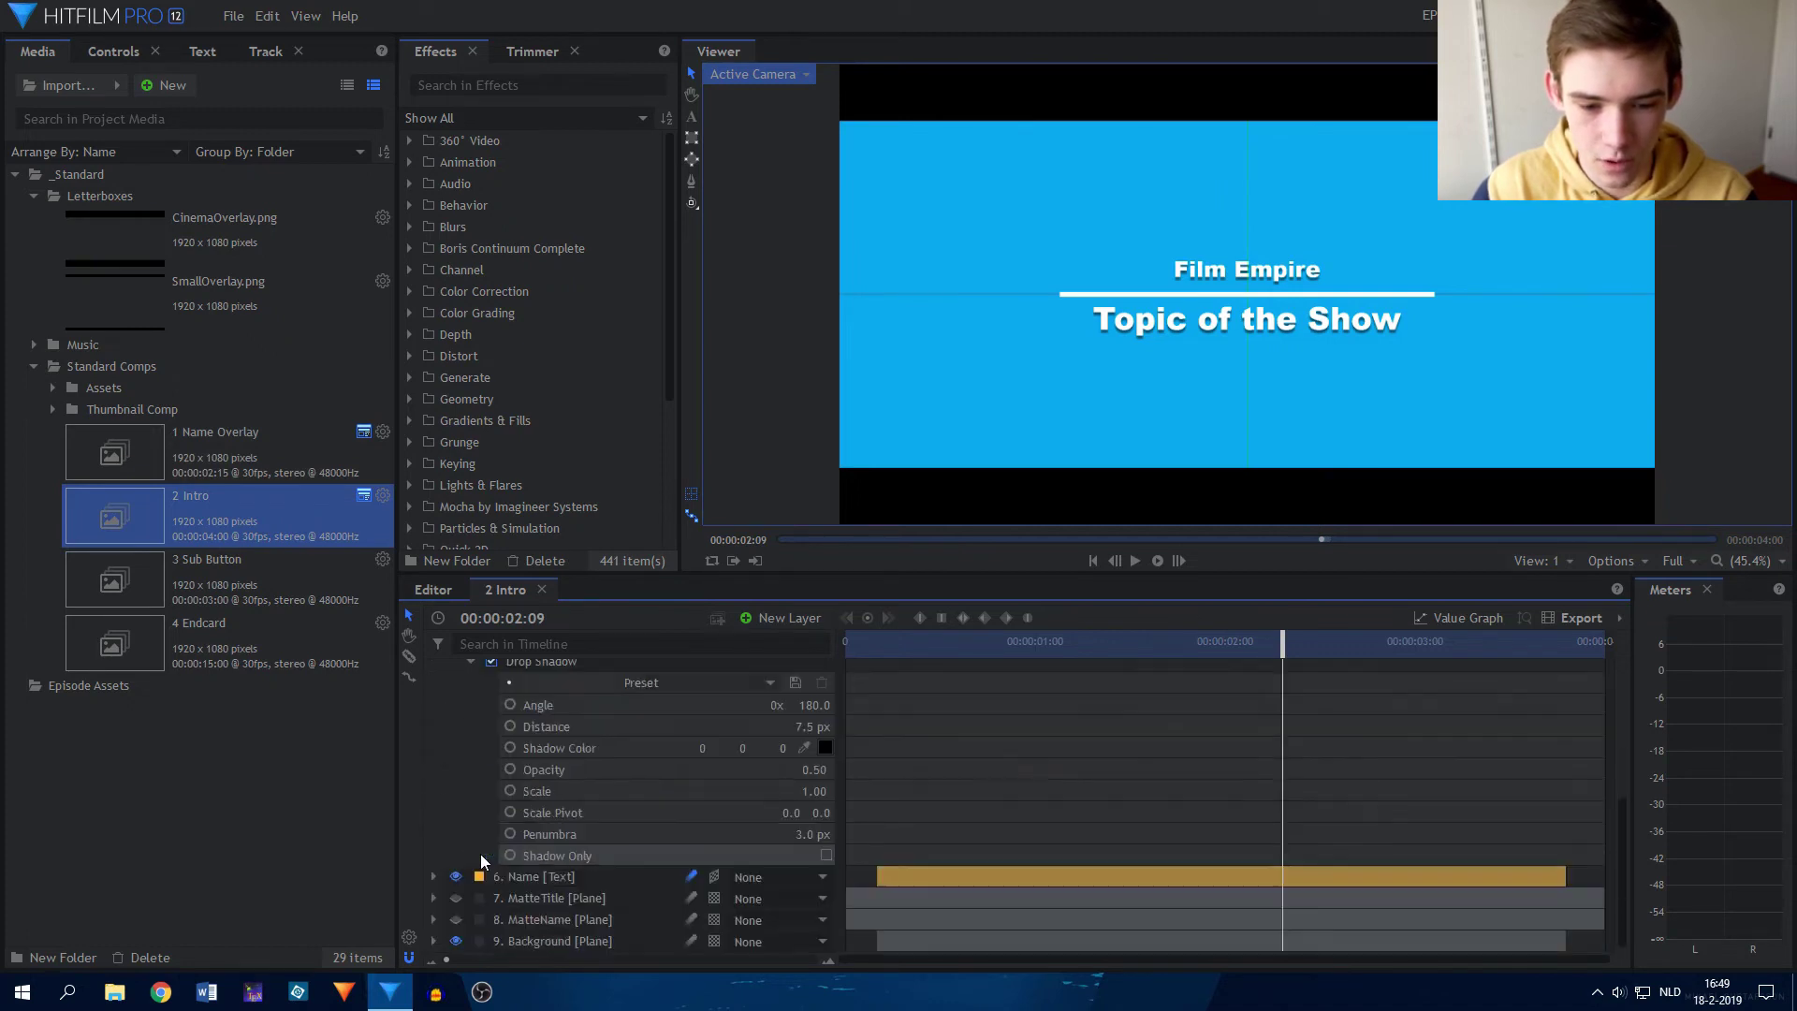
Check the Publish option for the Drop Shadow's Distance property without applying it, and collapse the Title layer.
right_click(595, 726)
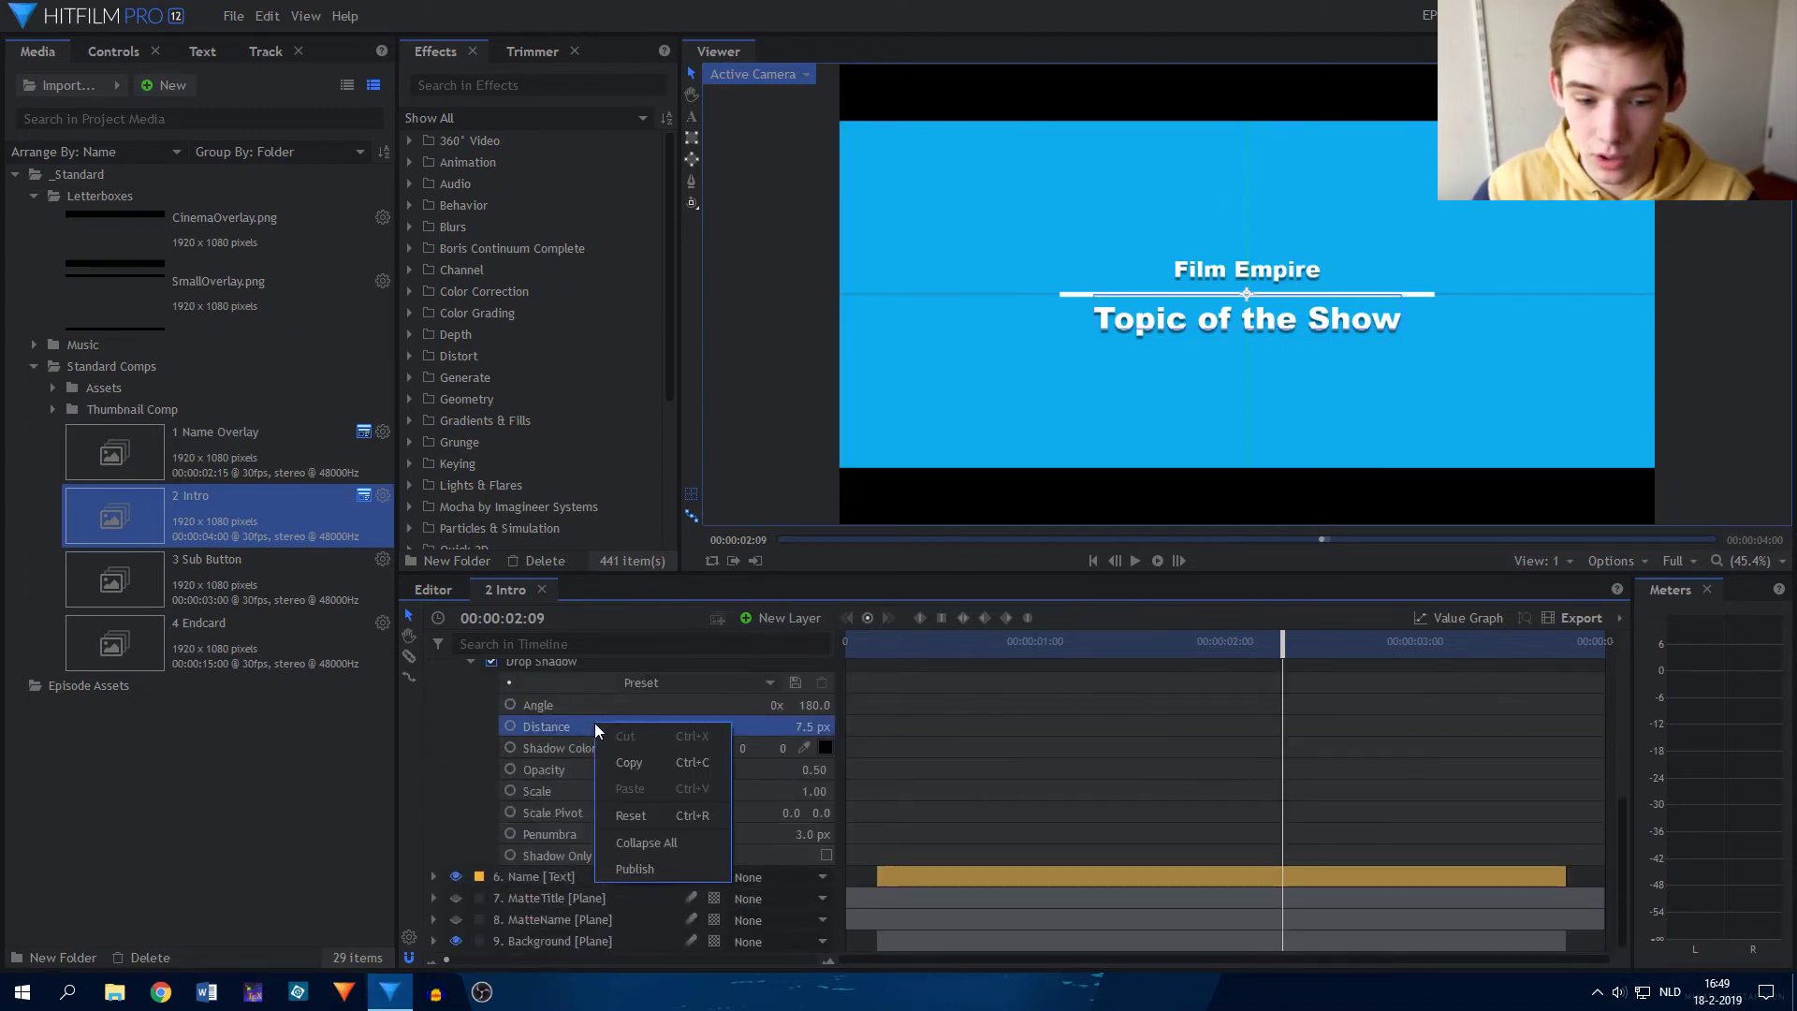
key(Escape)
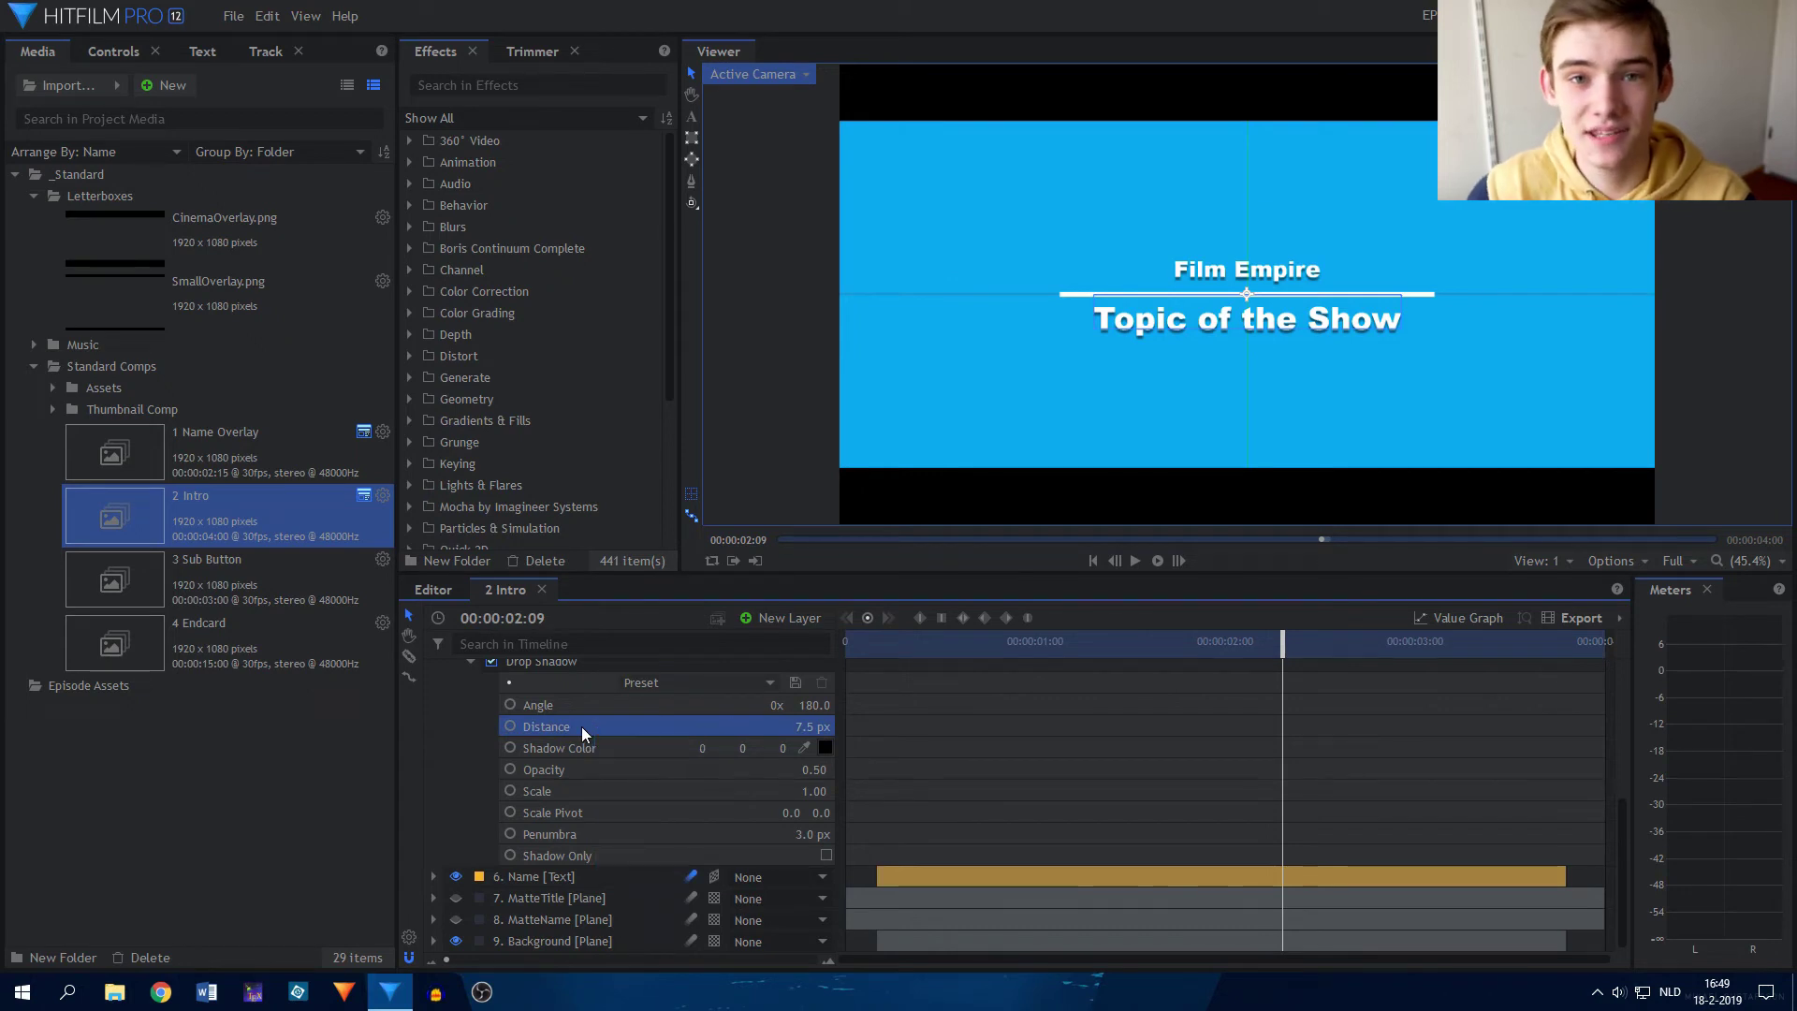
right_click(581, 726)
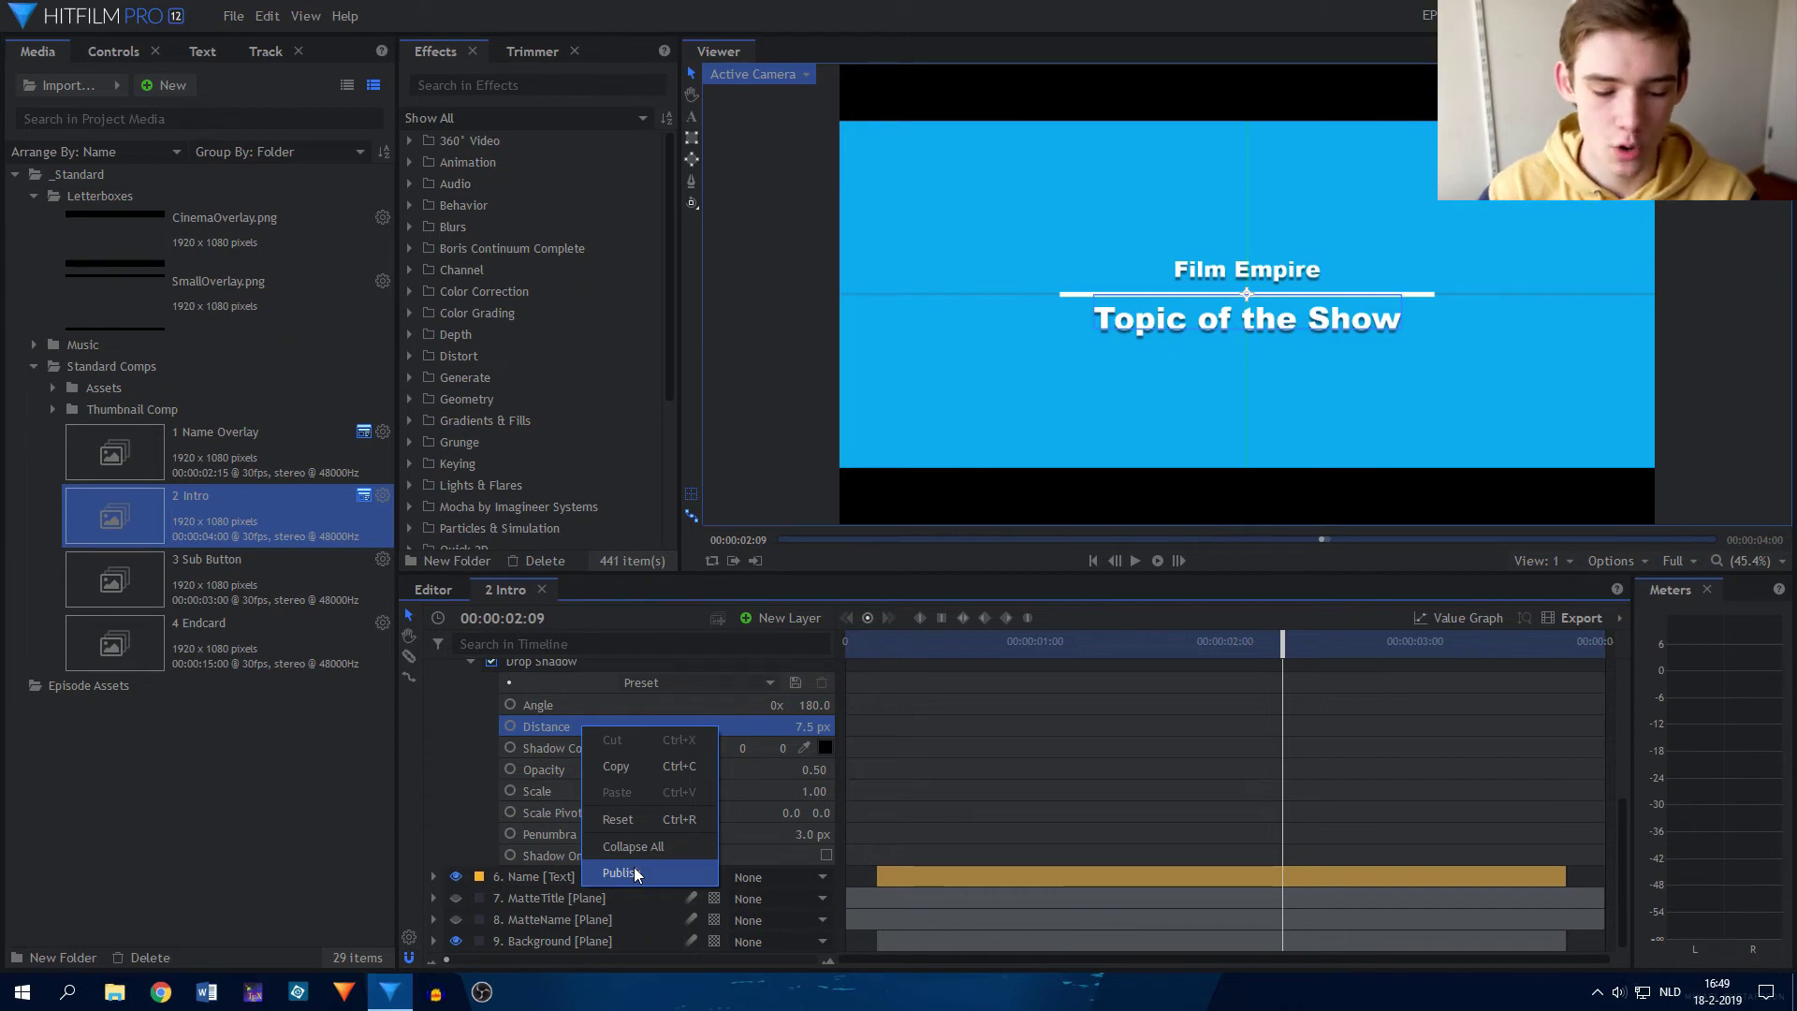
click(234, 803)
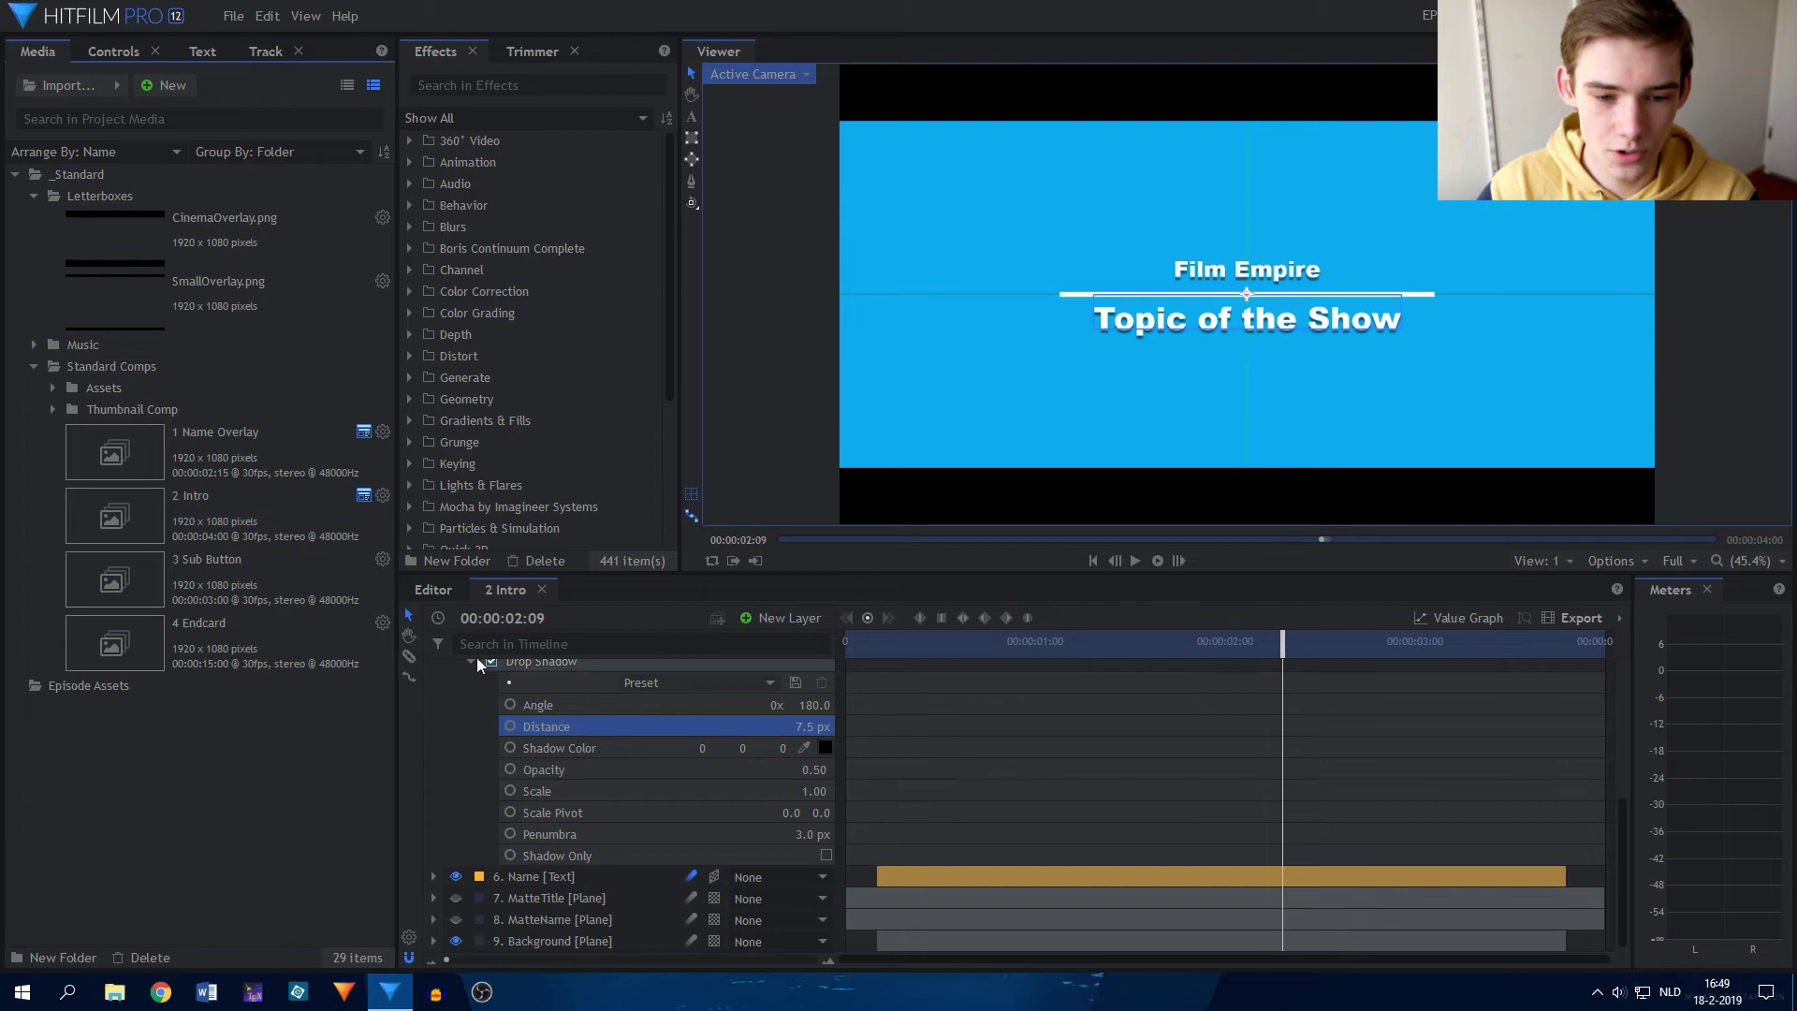
scroll(440, 697, up, 4)
click(434, 756)
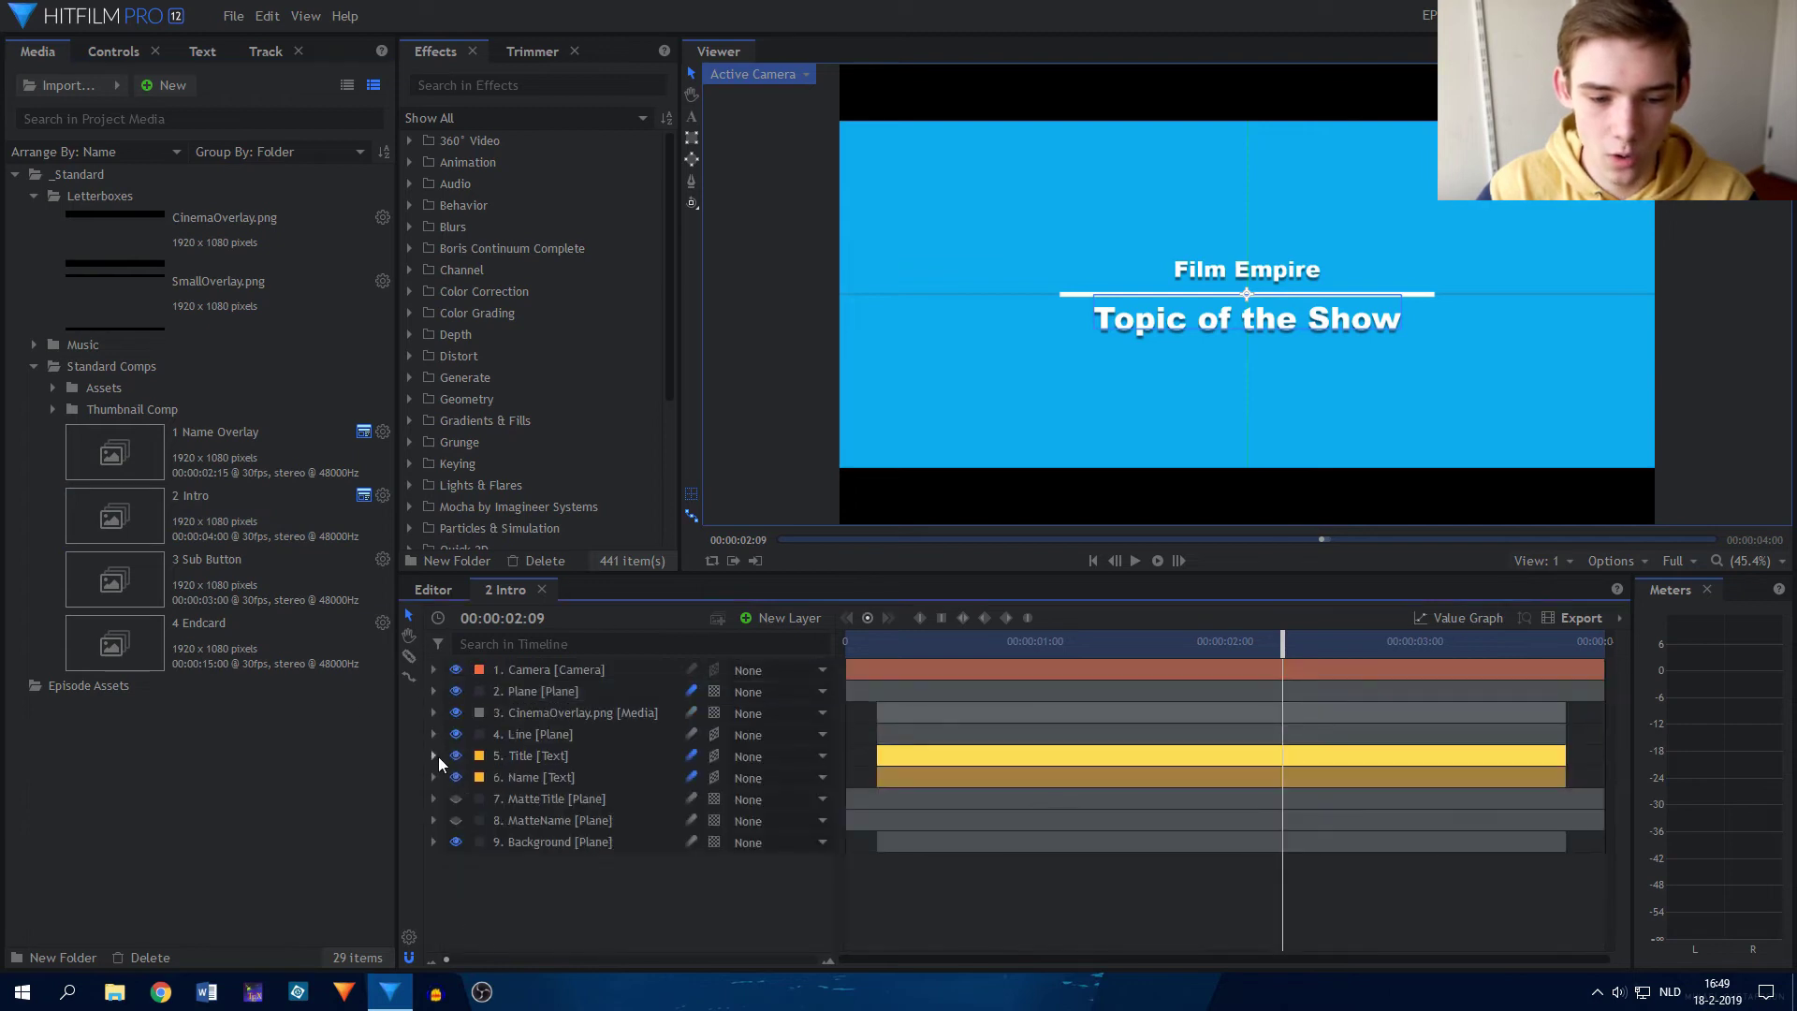
Browse the effects in the Animation category, including Center Wipe, Evaporate and Linear Wipe, and collapse the category.
click(415, 165)
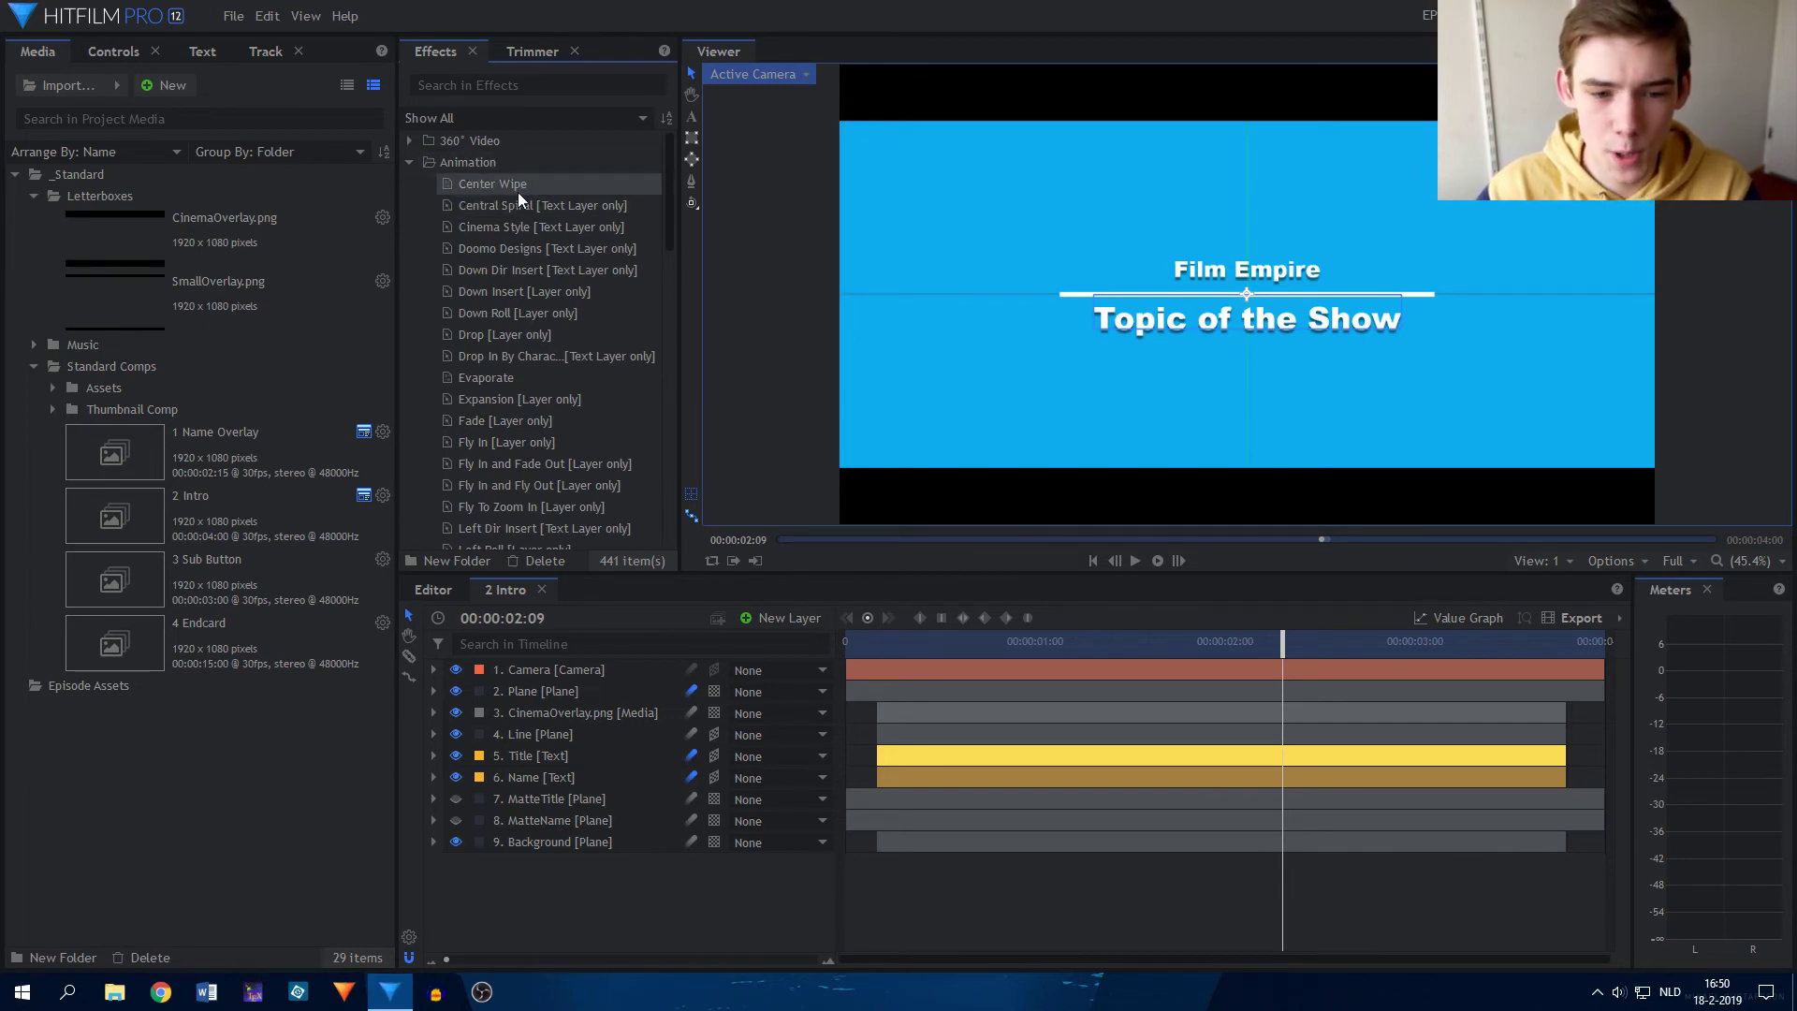
scroll(517, 193, down, 12)
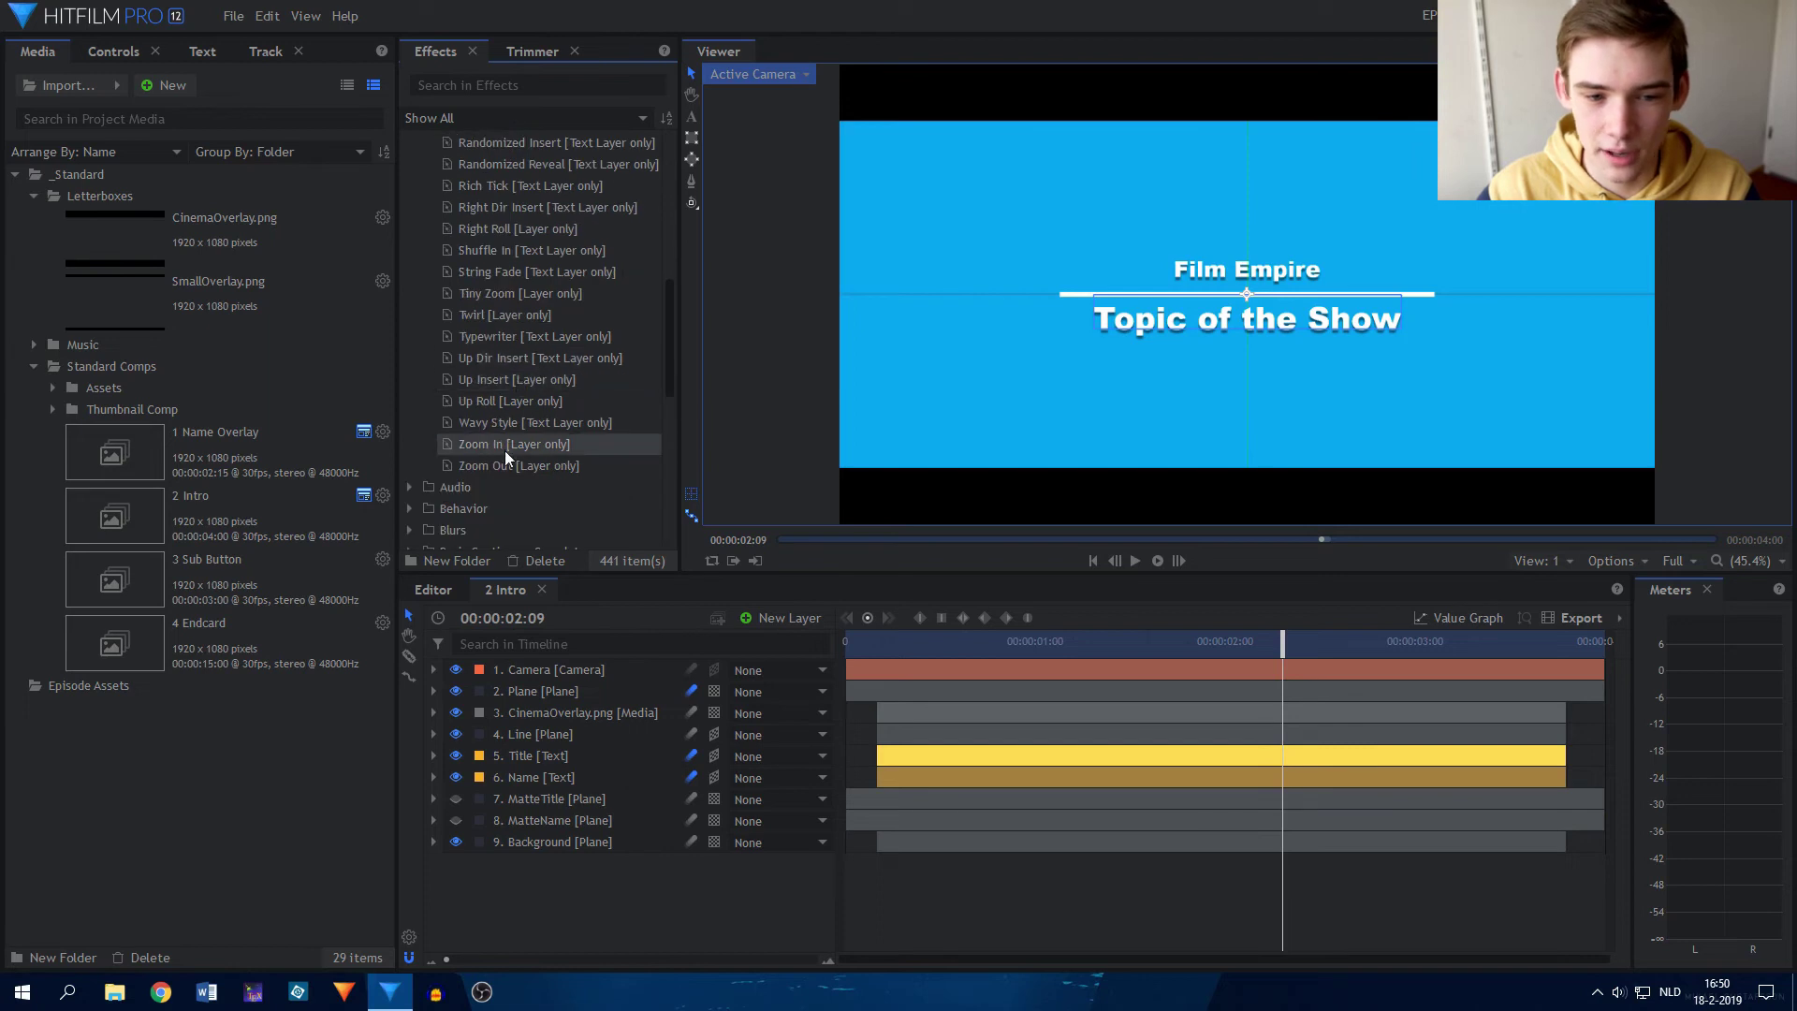
scroll(506, 476, up, 13)
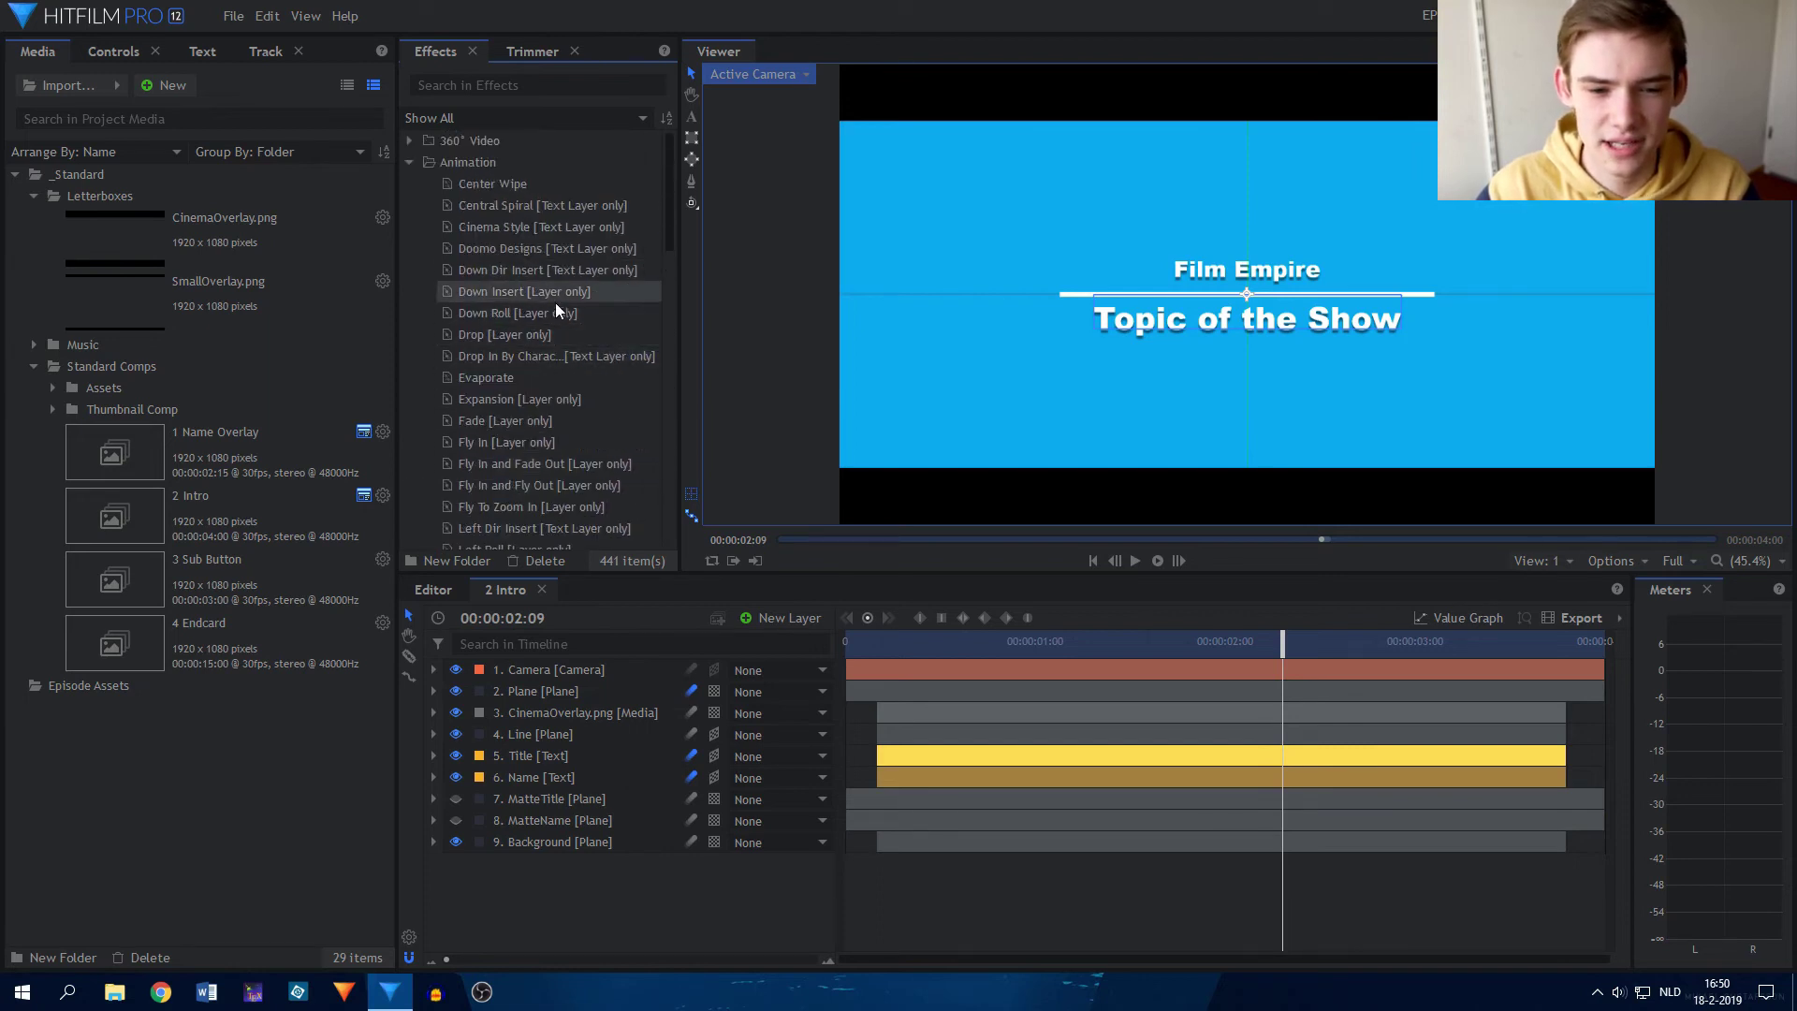
click(514, 180)
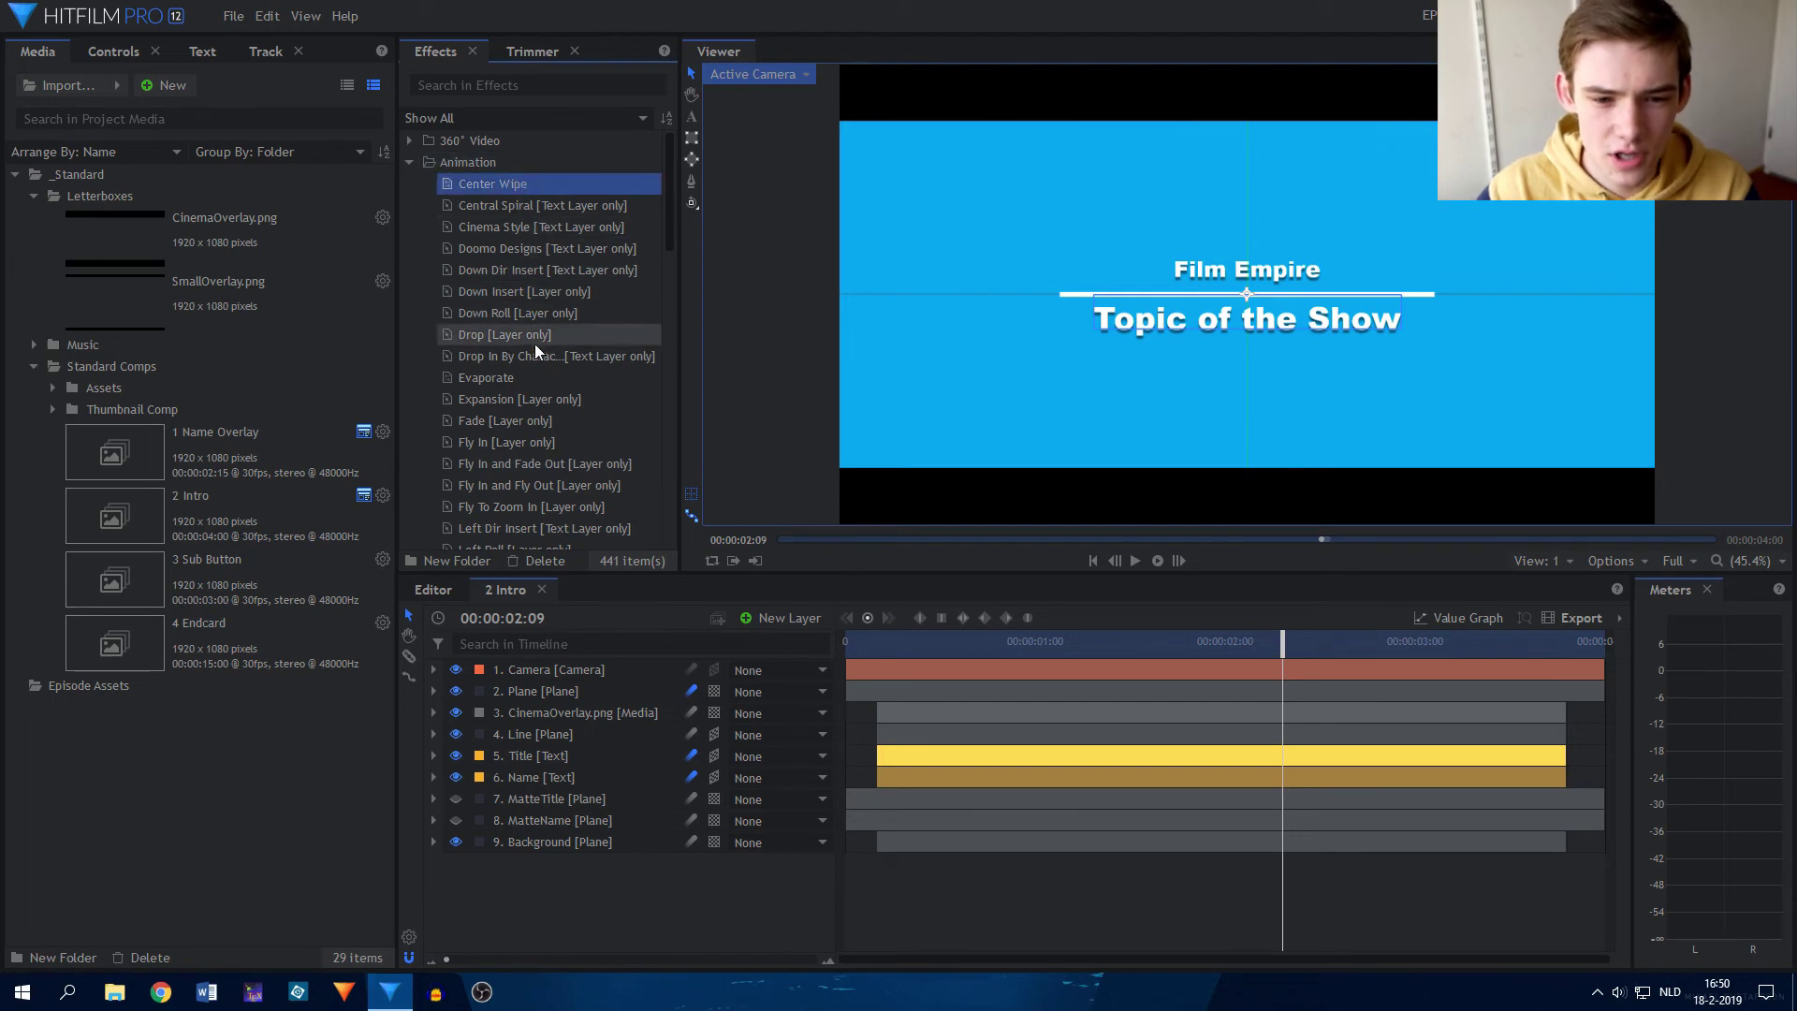
click(525, 374)
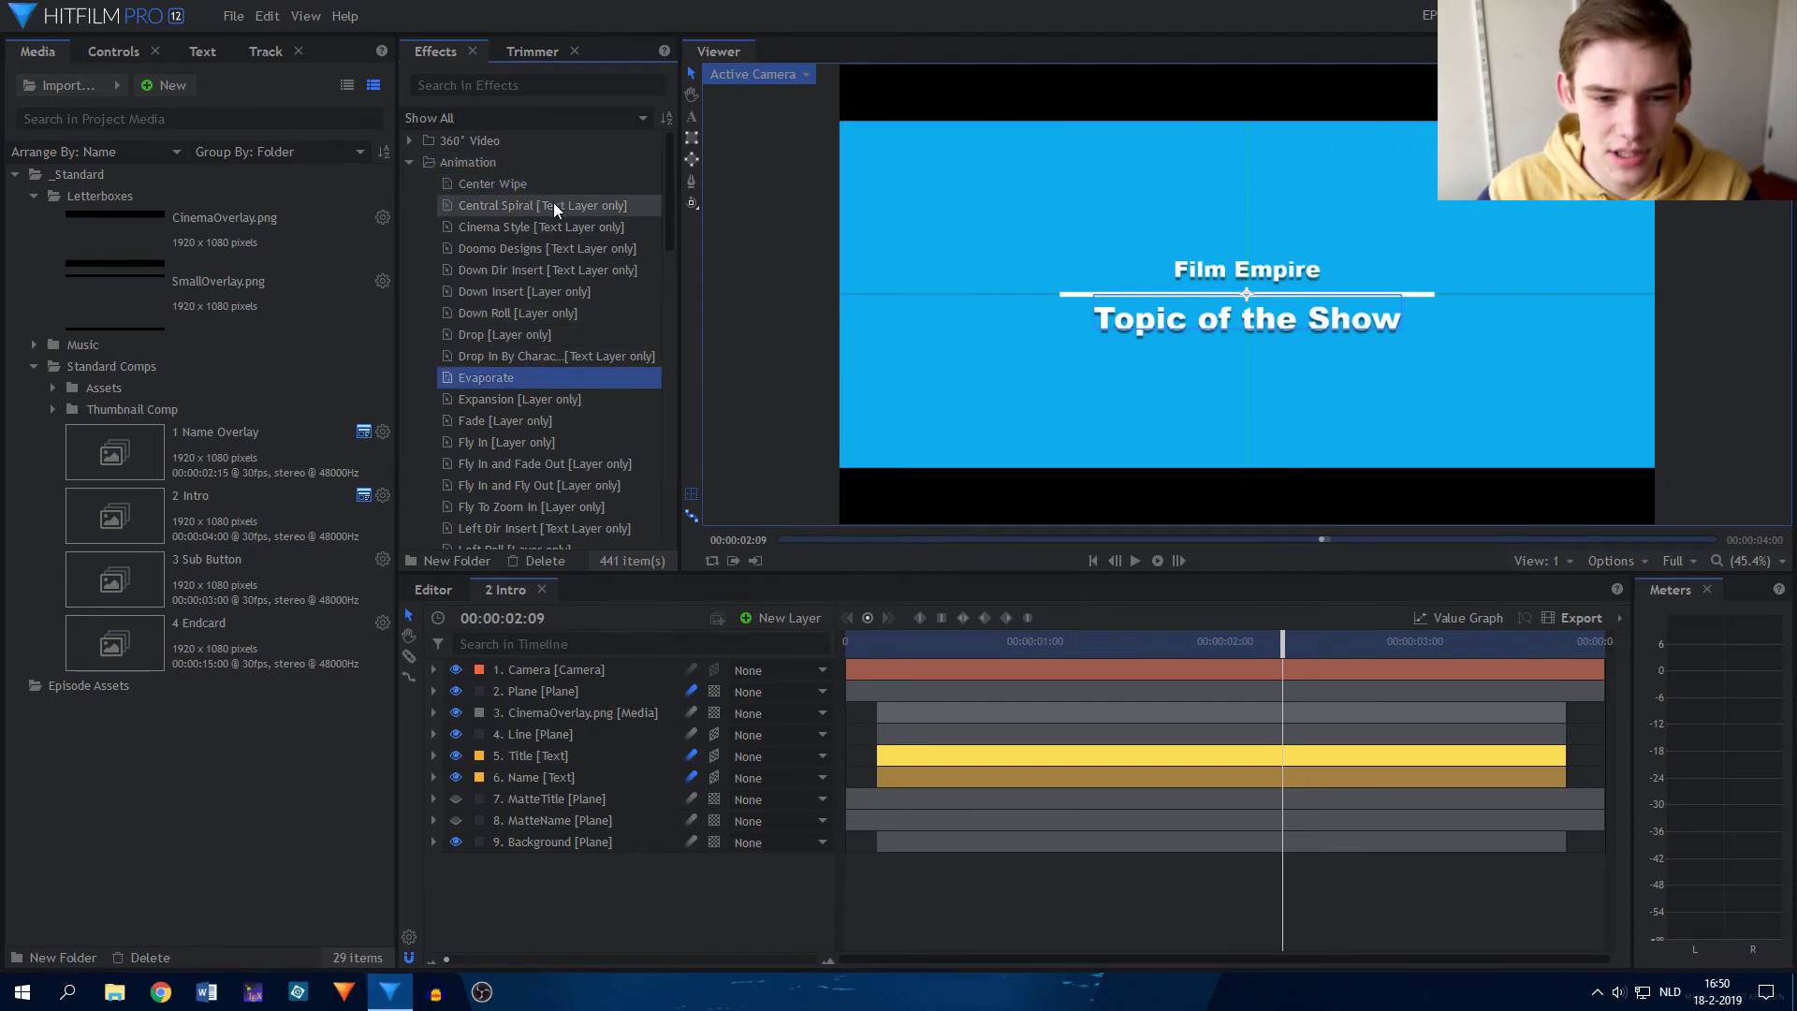
scroll(597, 362, down, 3)
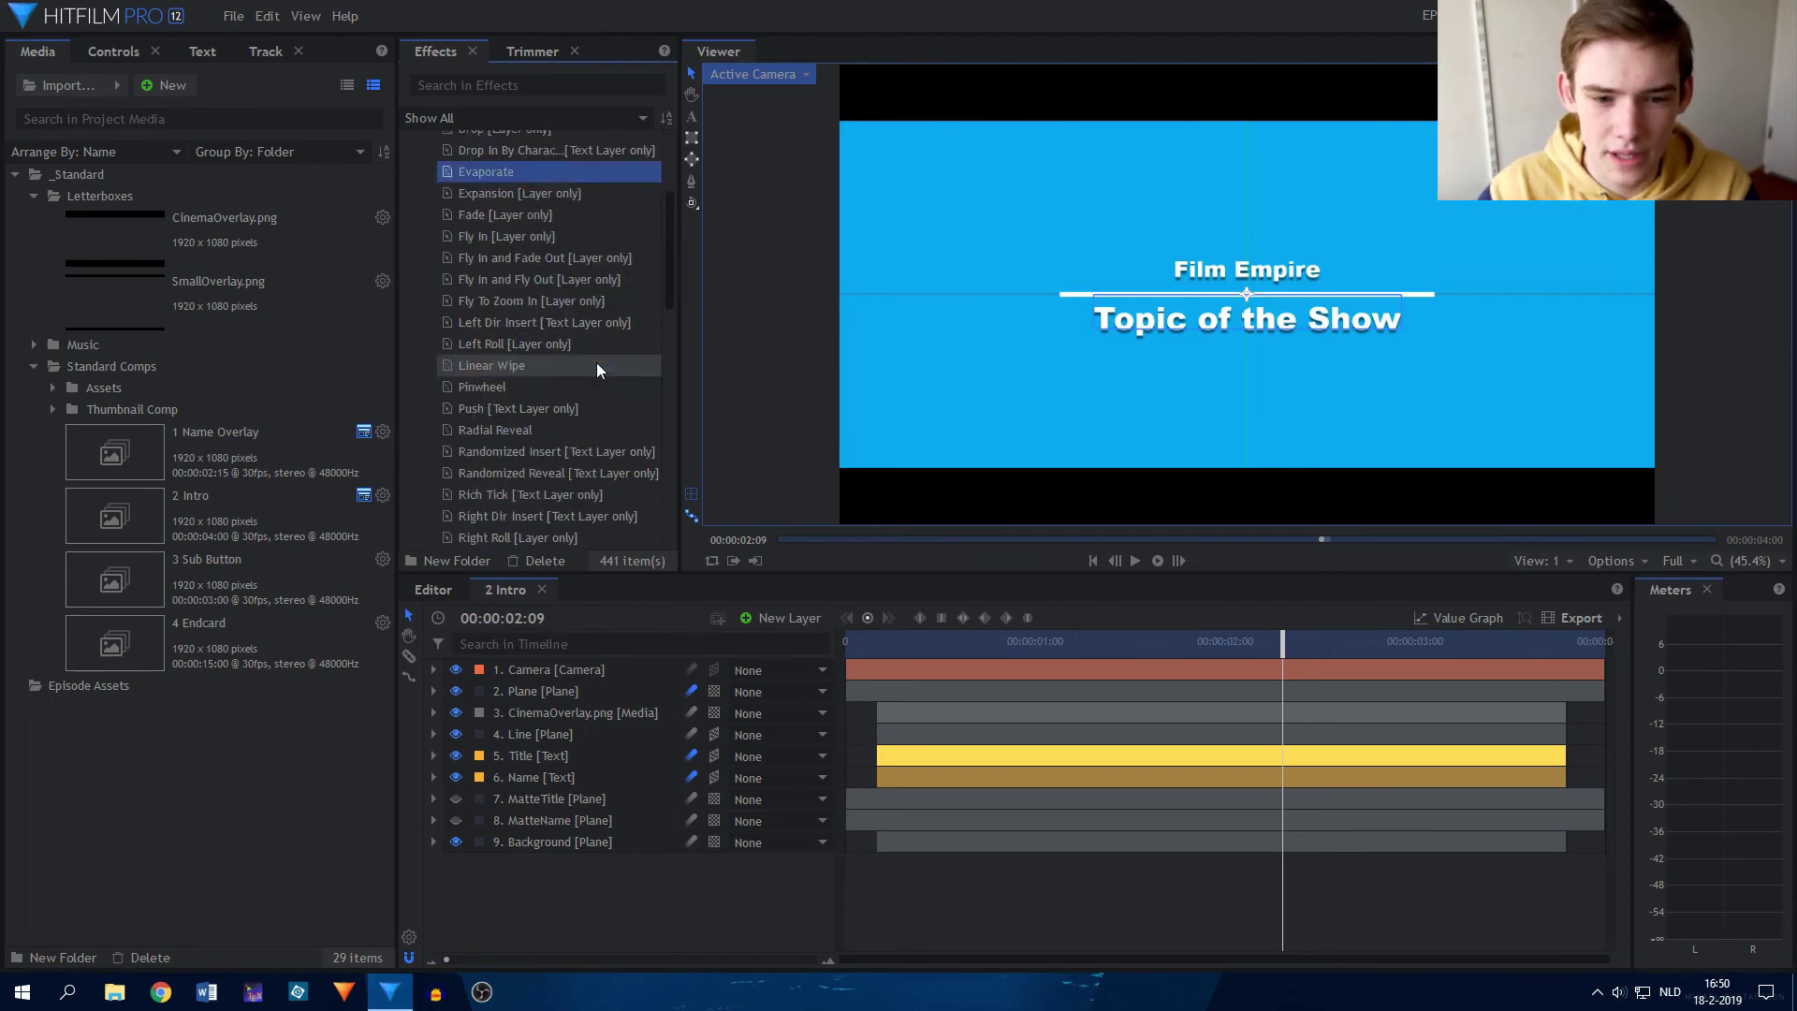
click(547, 372)
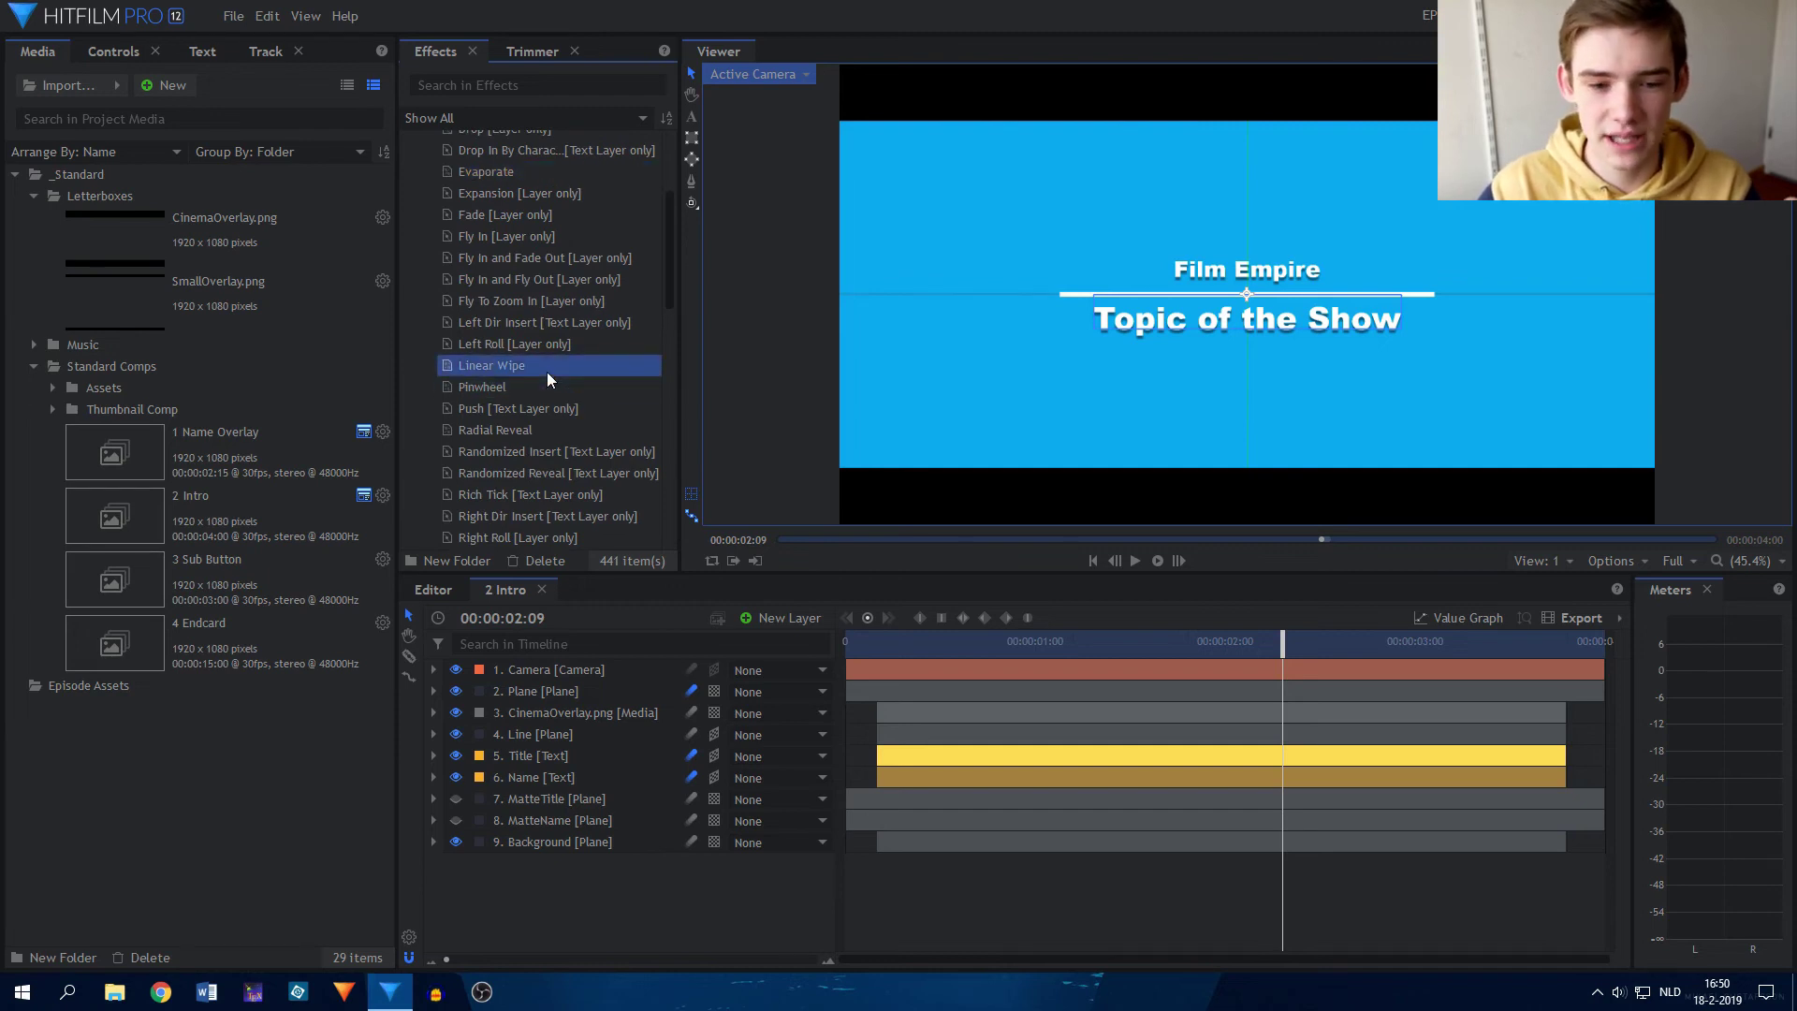
scroll(536, 439, down, 5)
scroll(541, 440, up, 8)
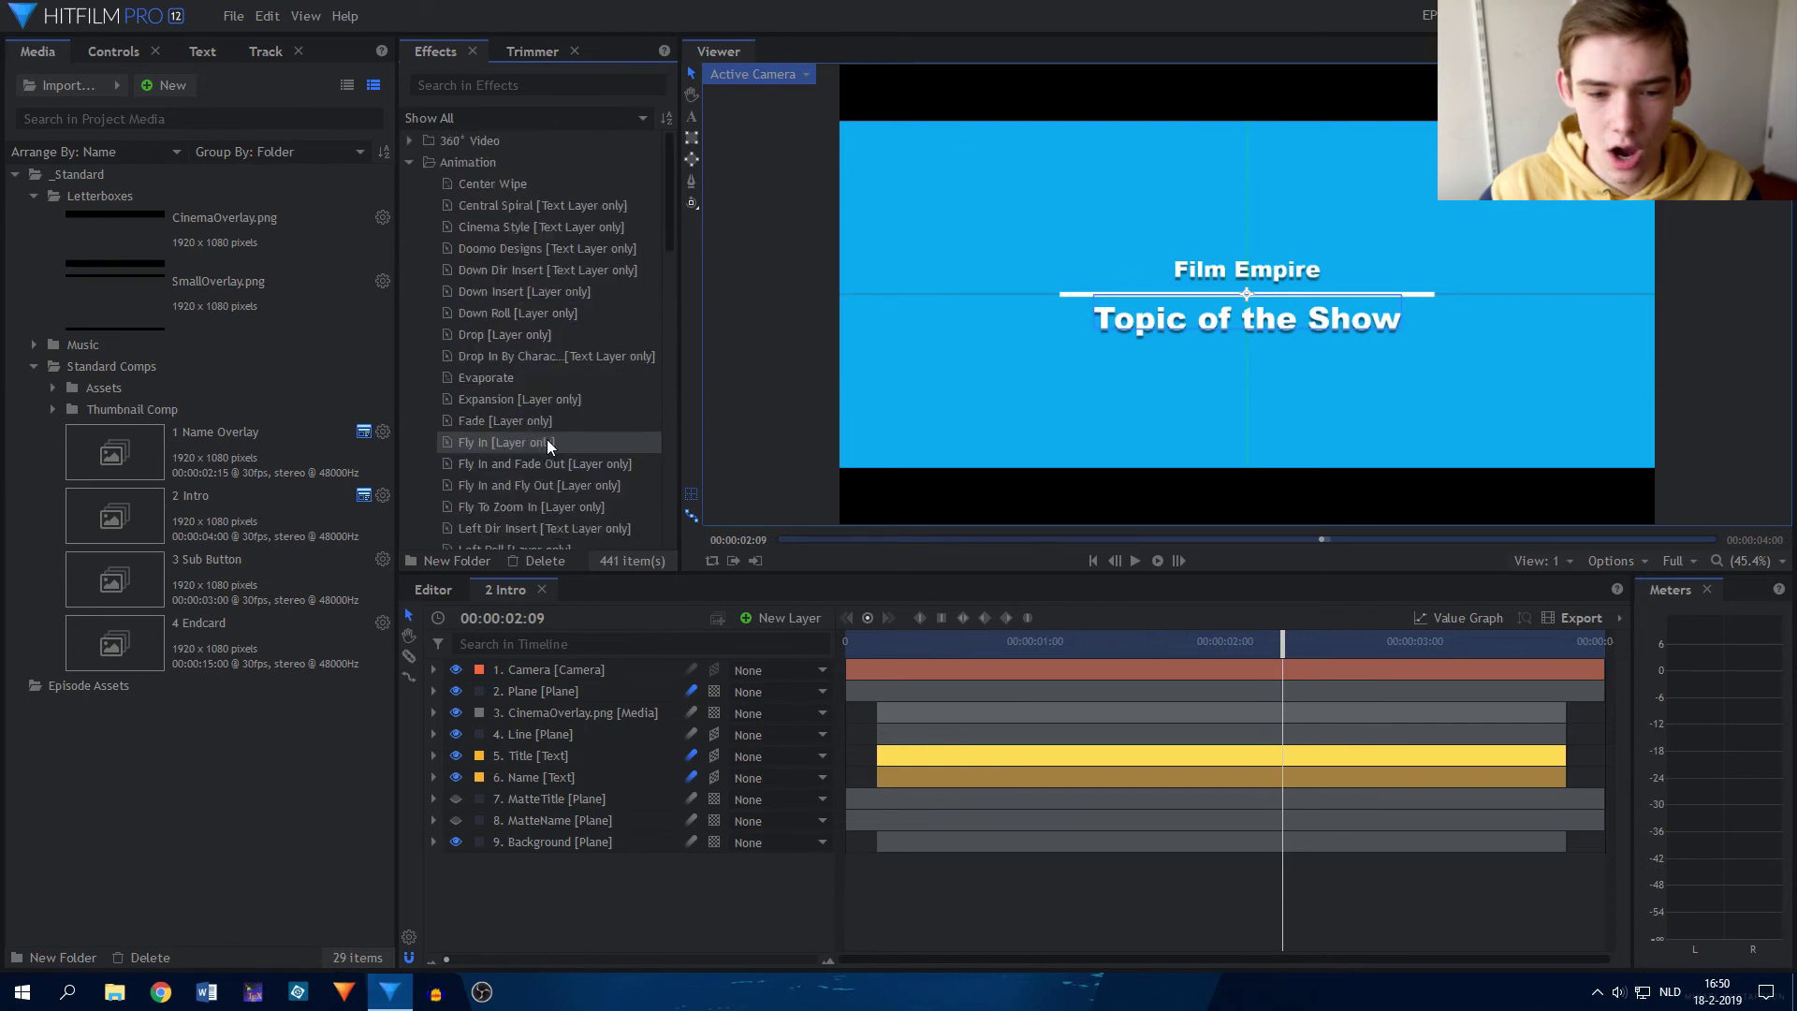
click(406, 165)
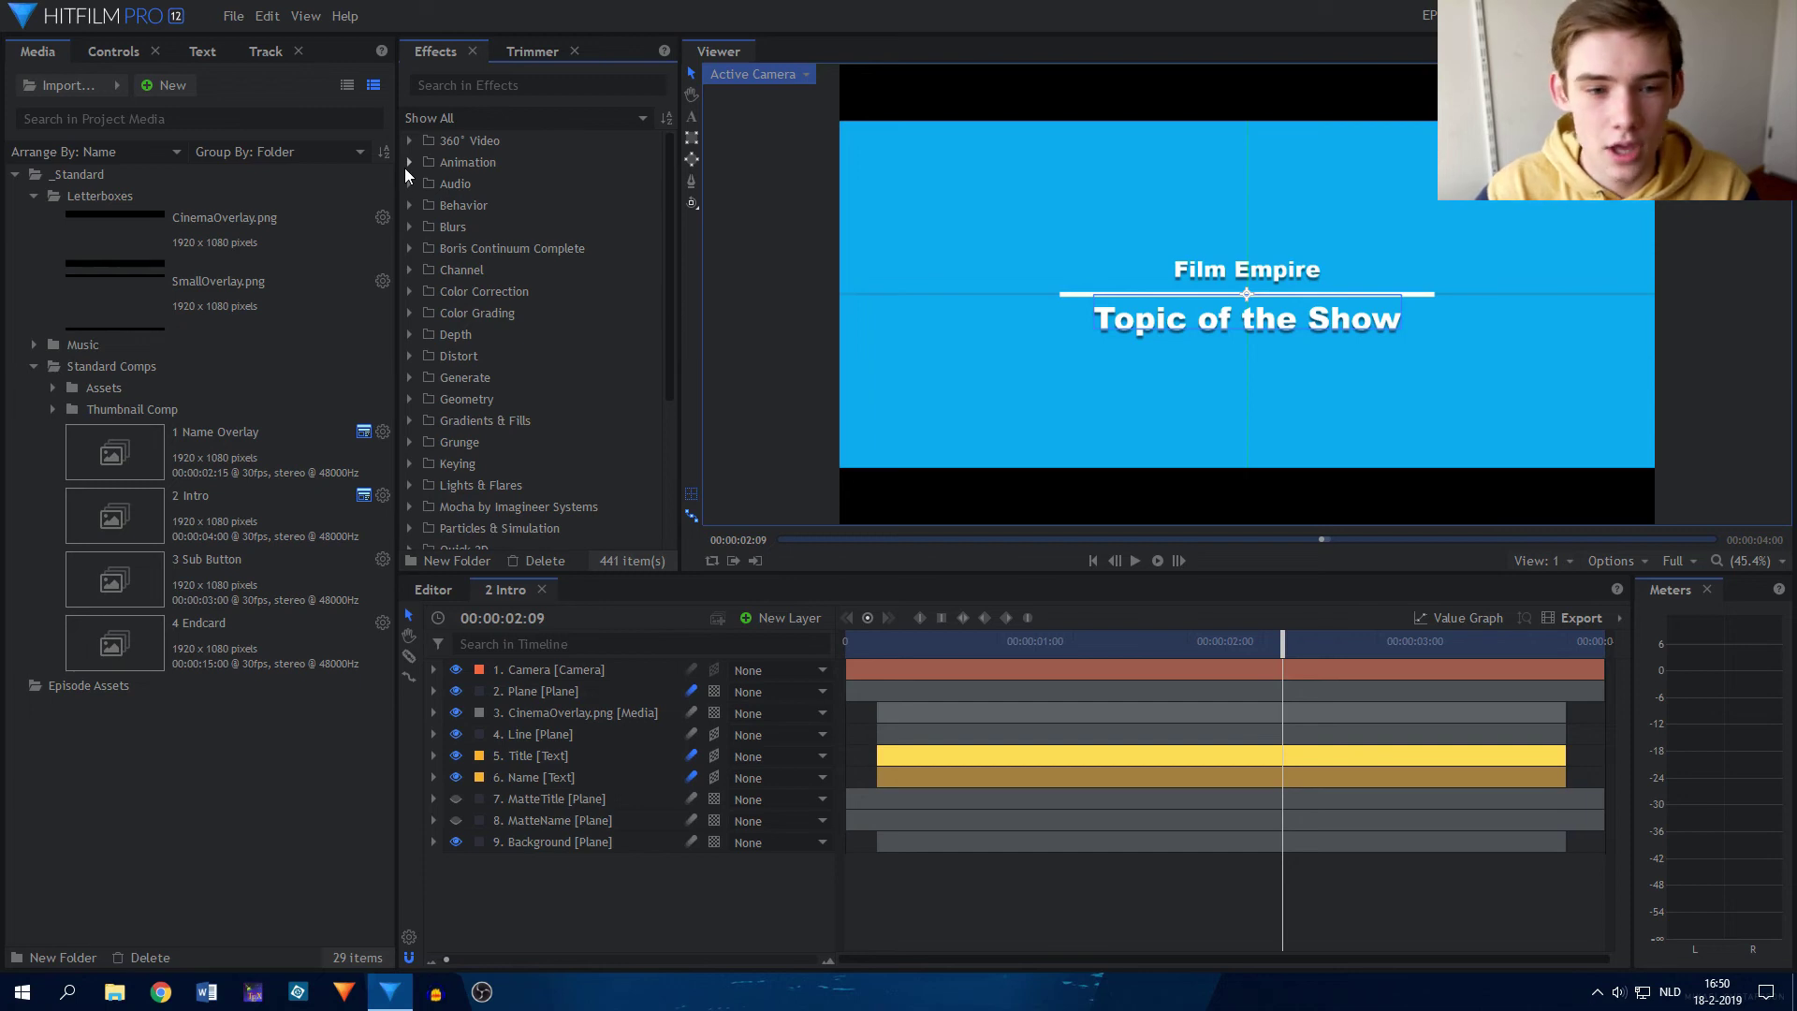
scroll(448, 230, down, 4)
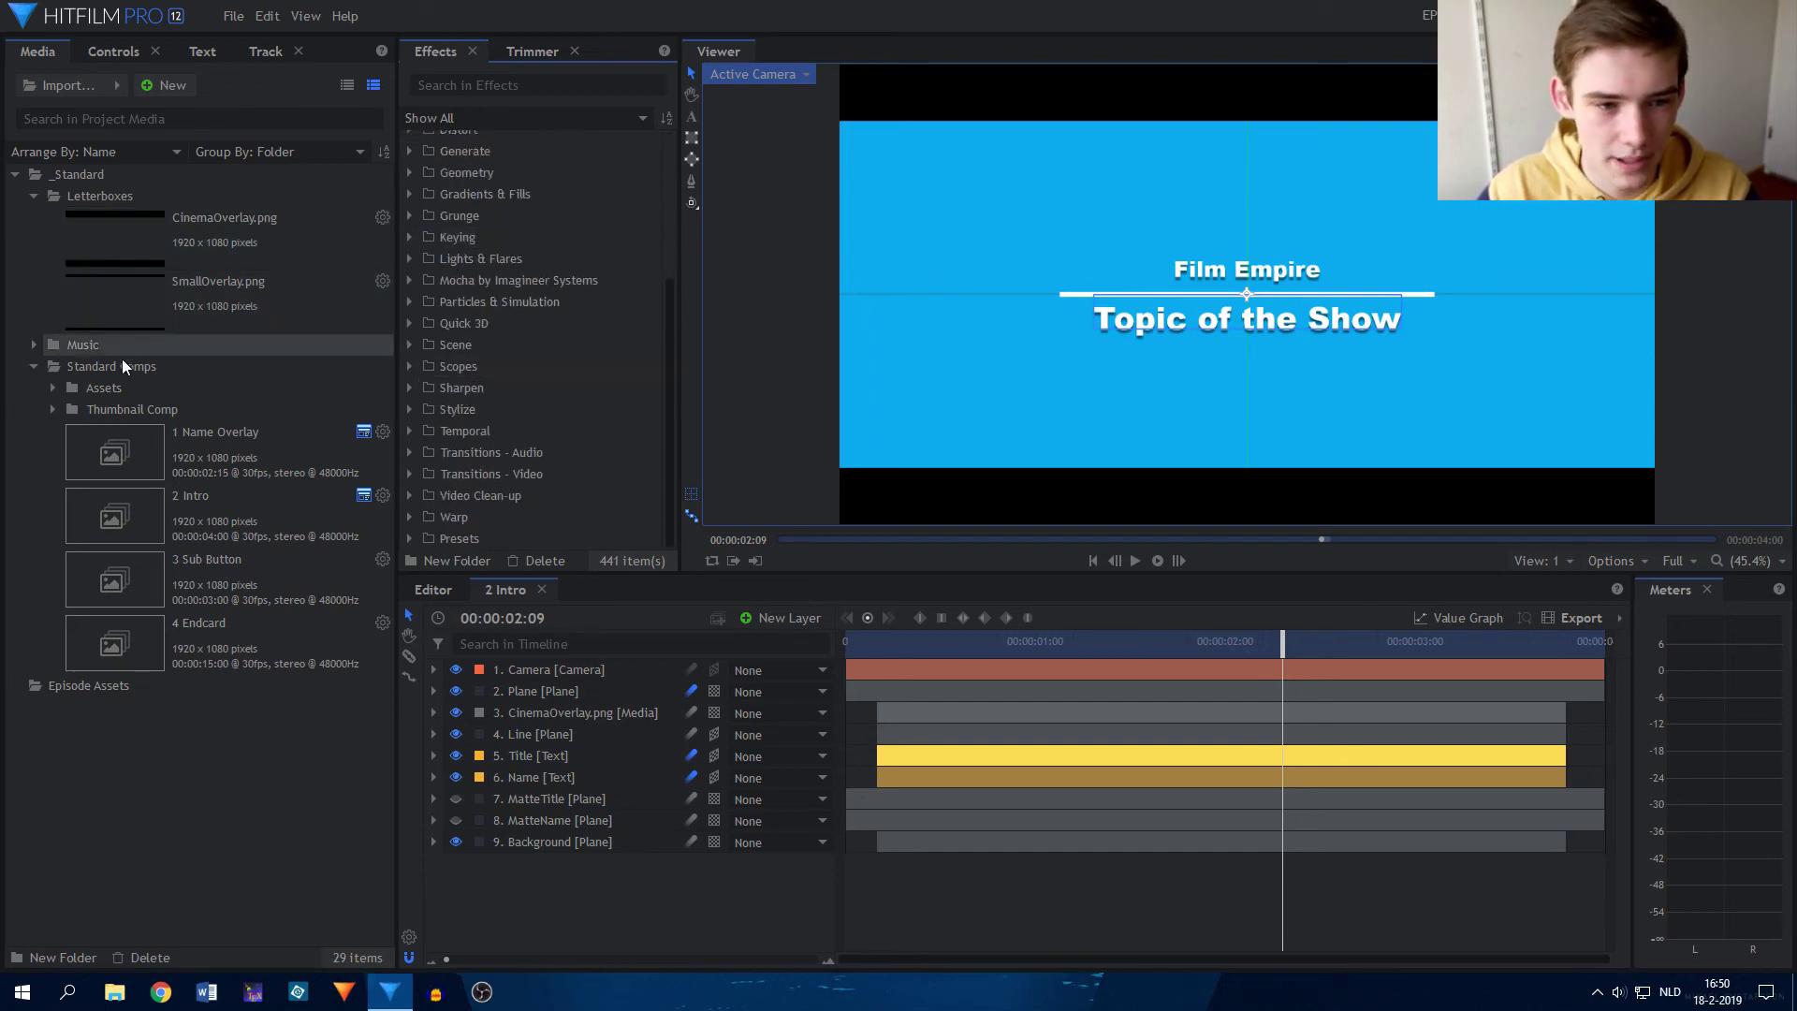
Browse the list of installed templates available for import and close it without importing any.
click(114, 77)
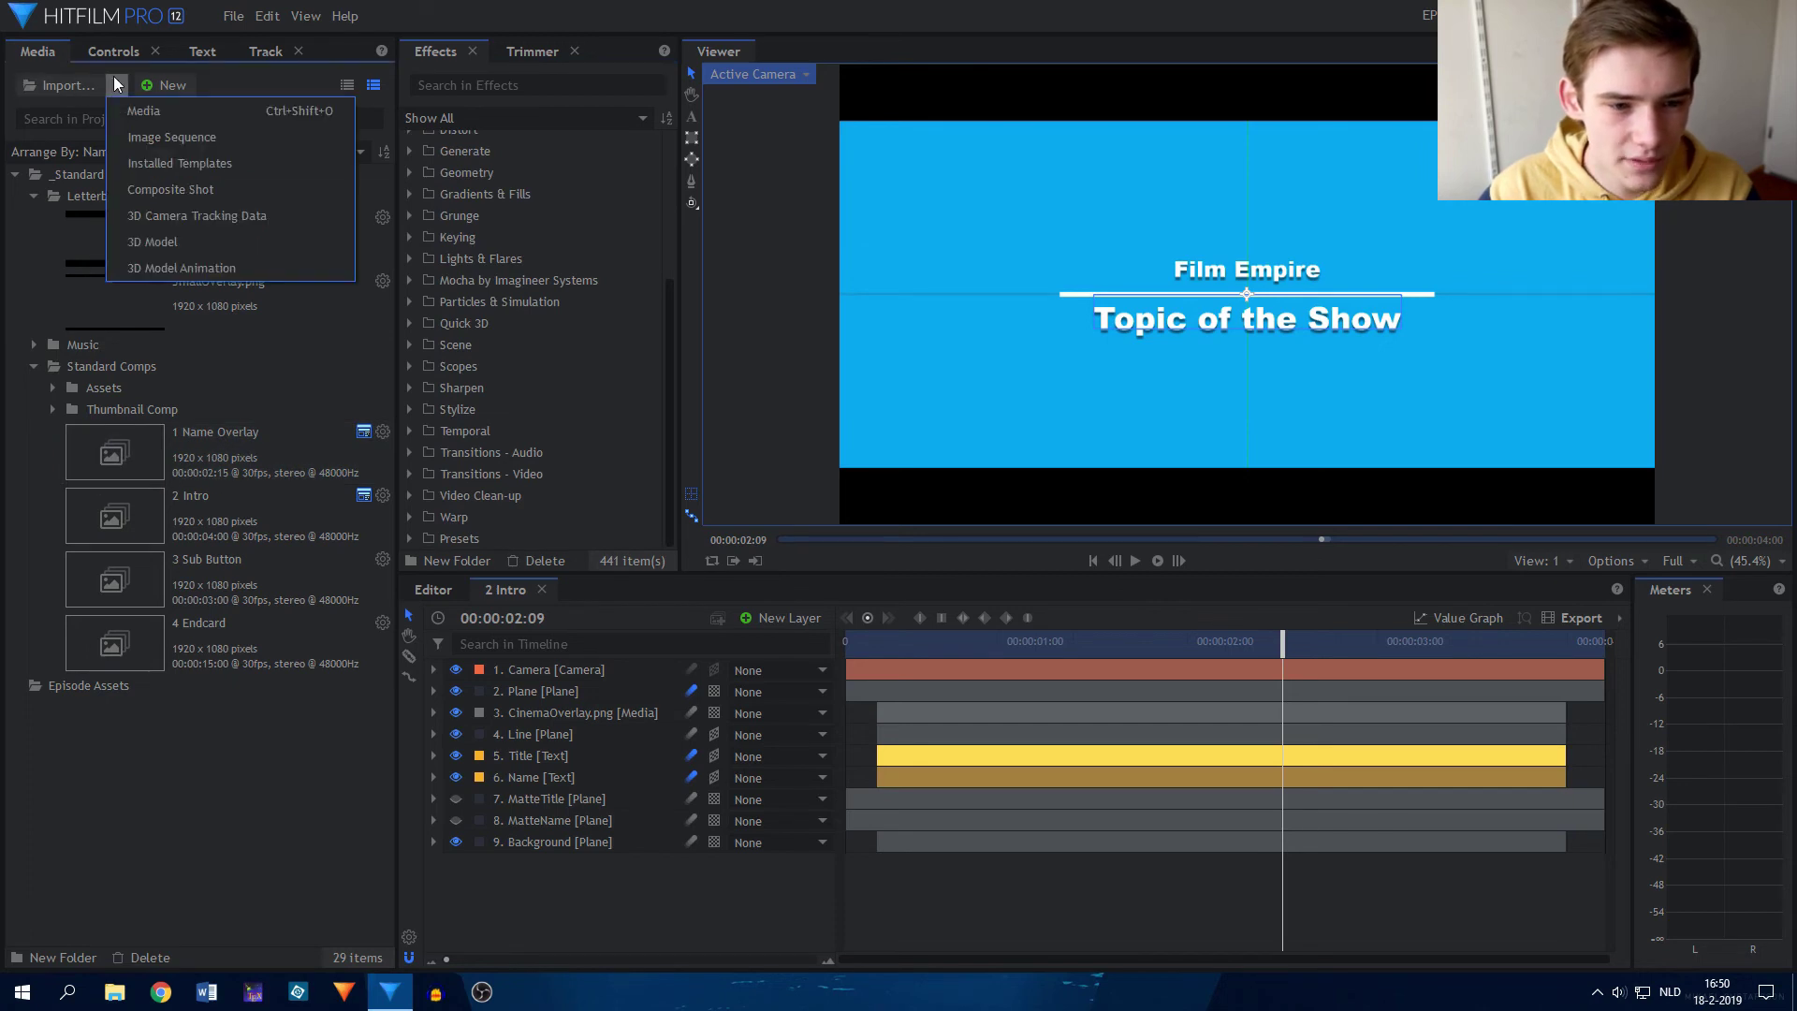
click(169, 161)
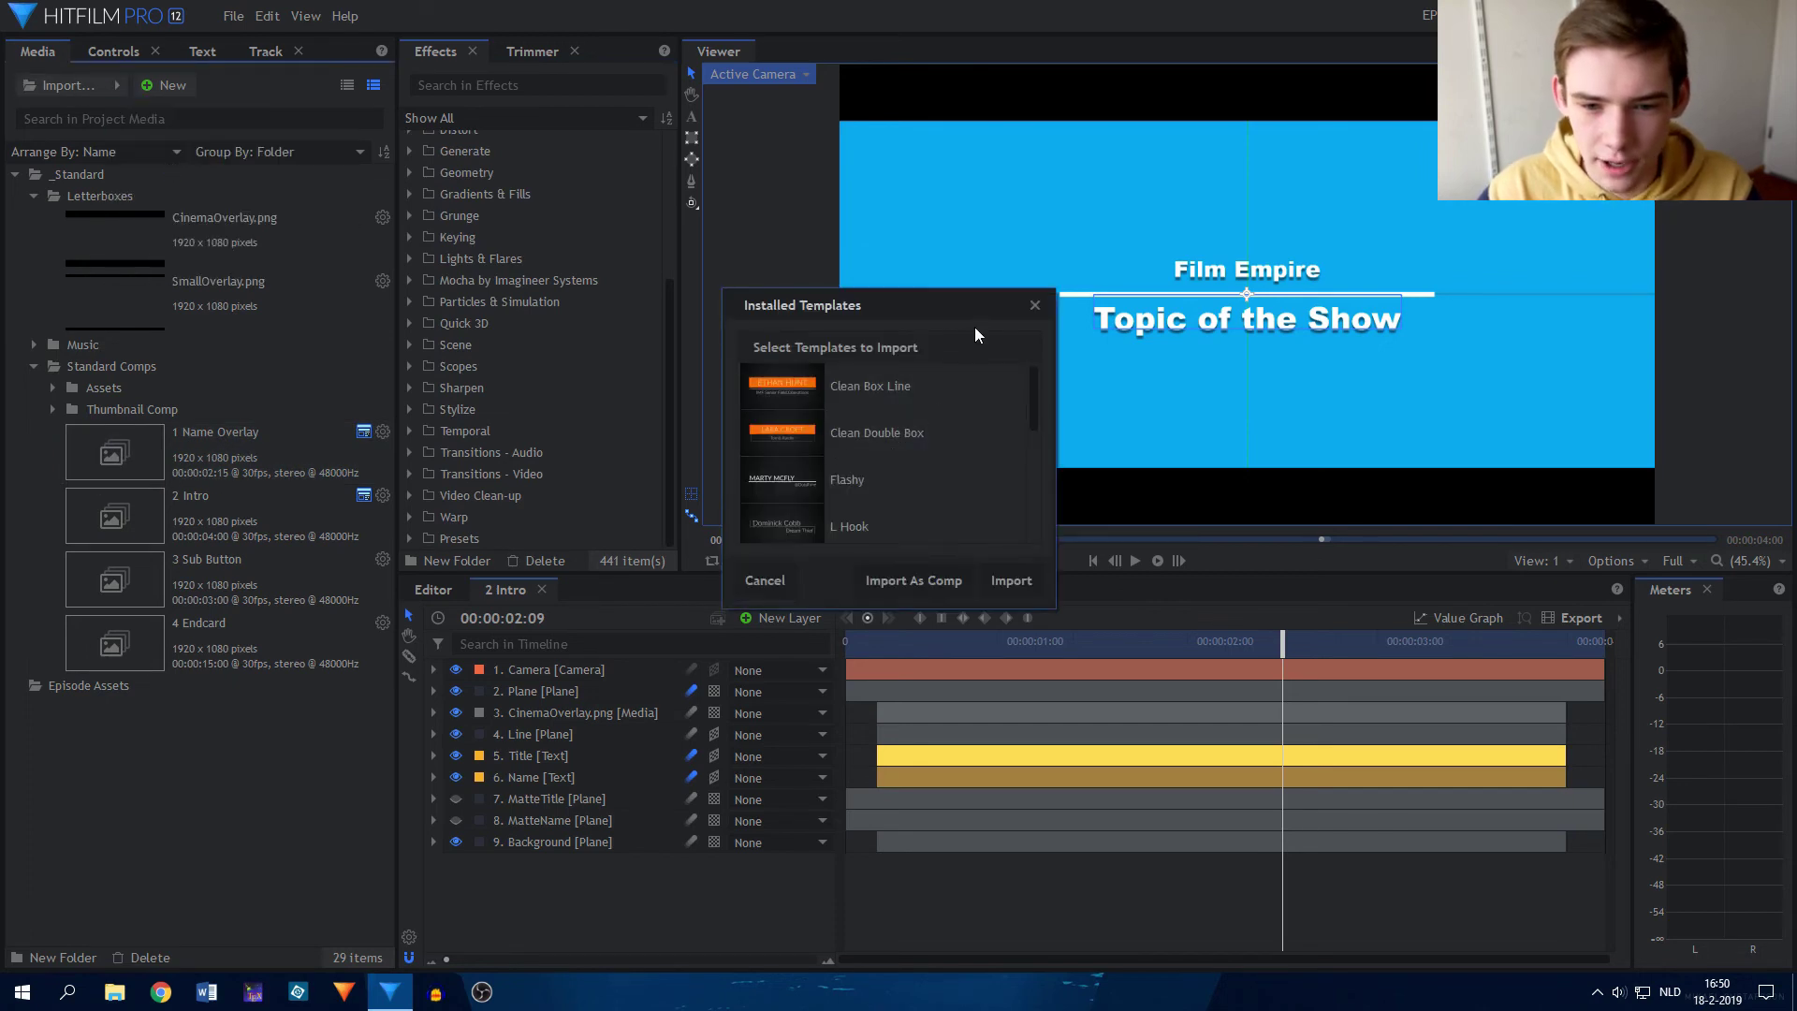
click(1035, 305)
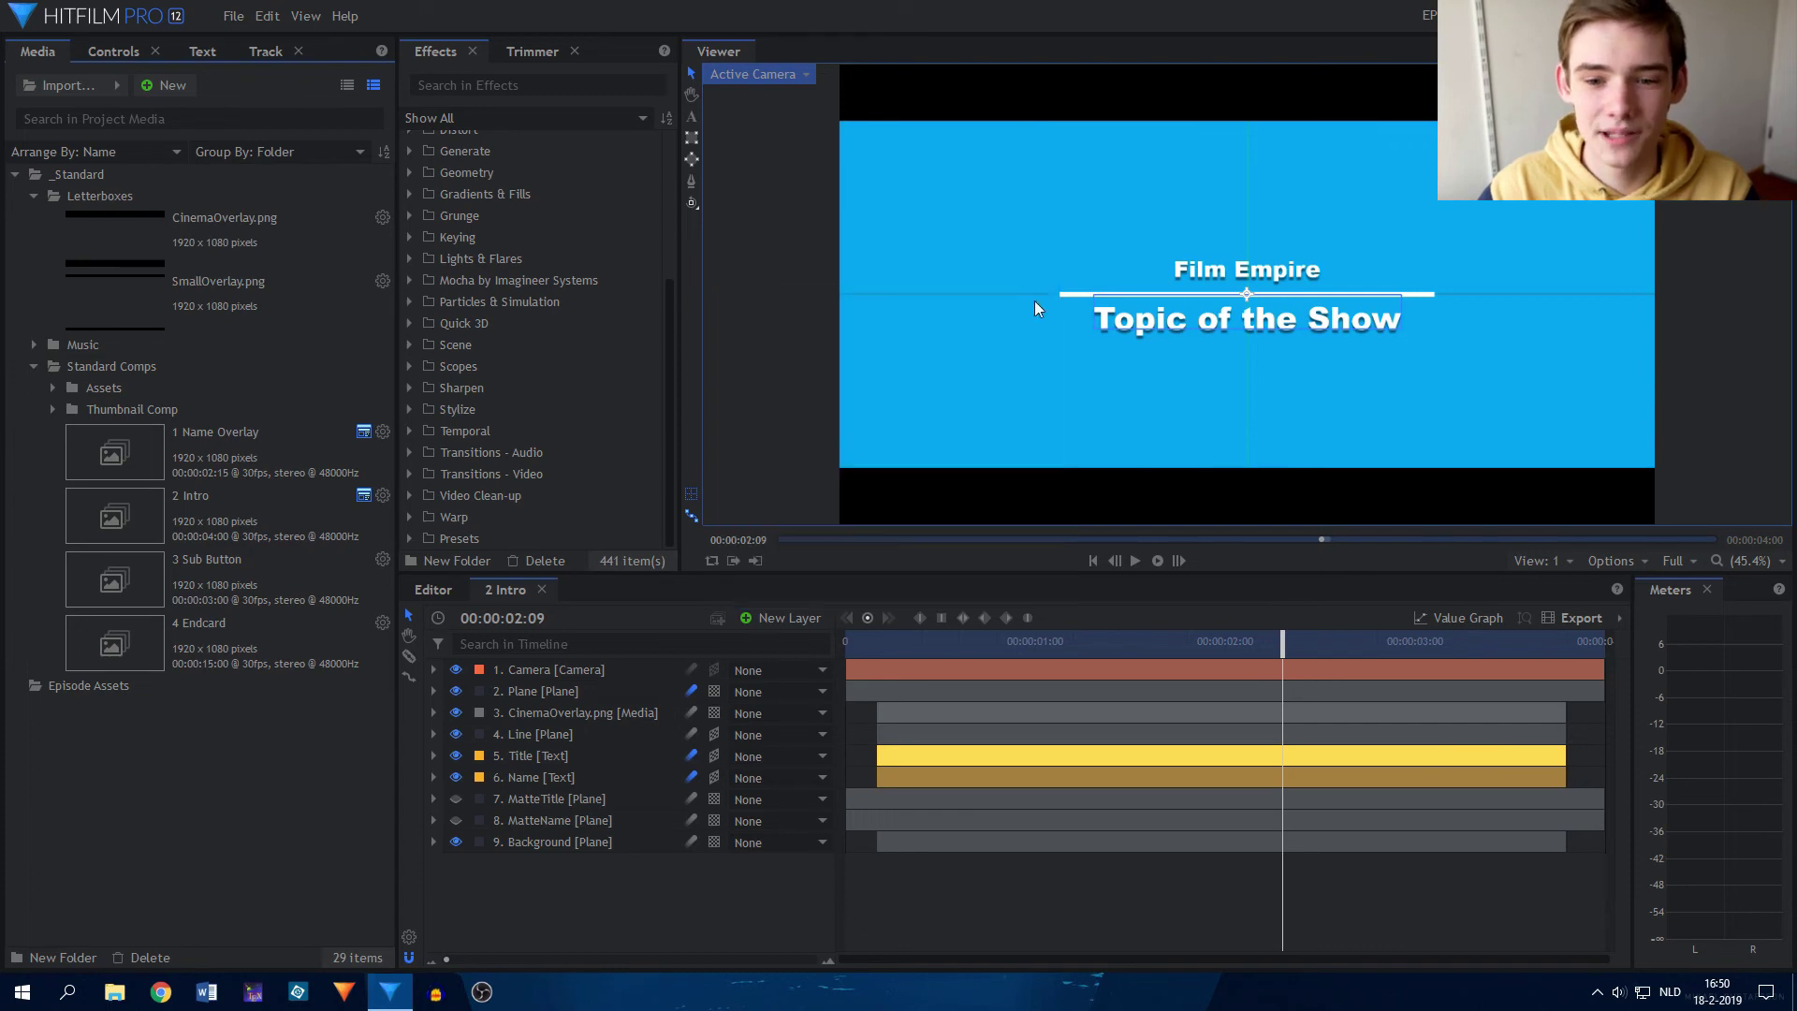
click(109, 92)
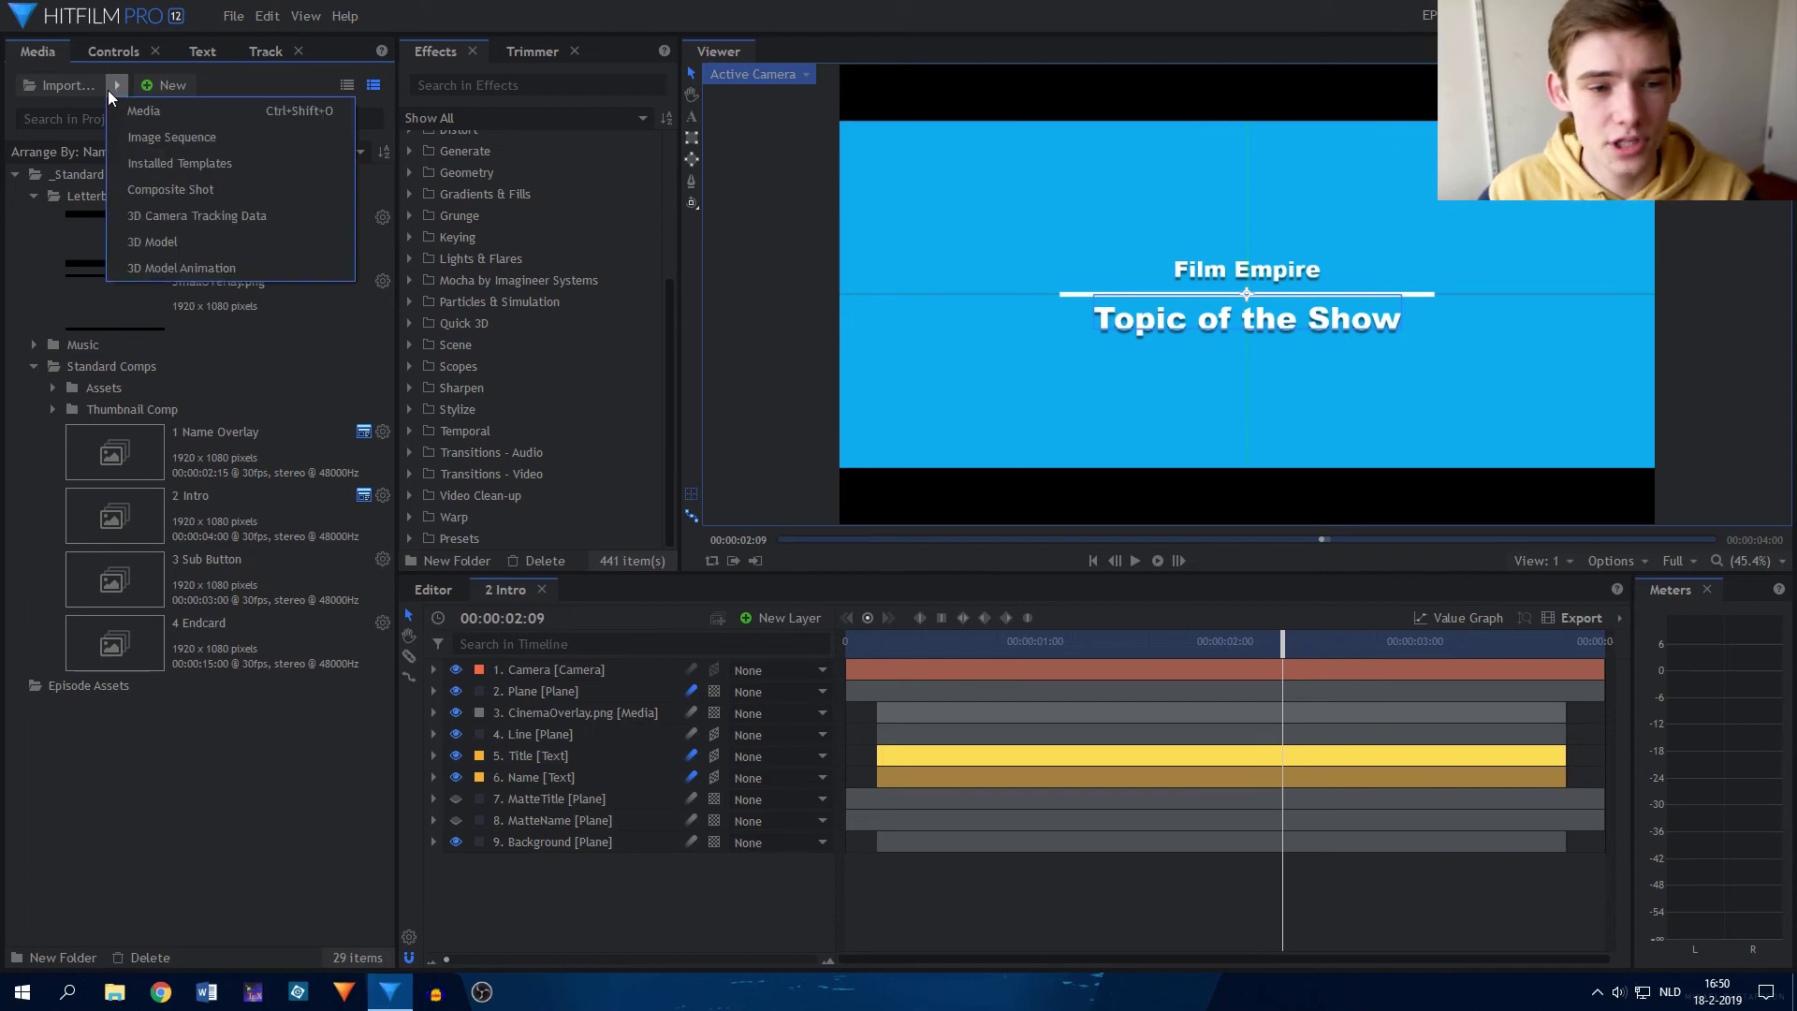
click(249, 156)
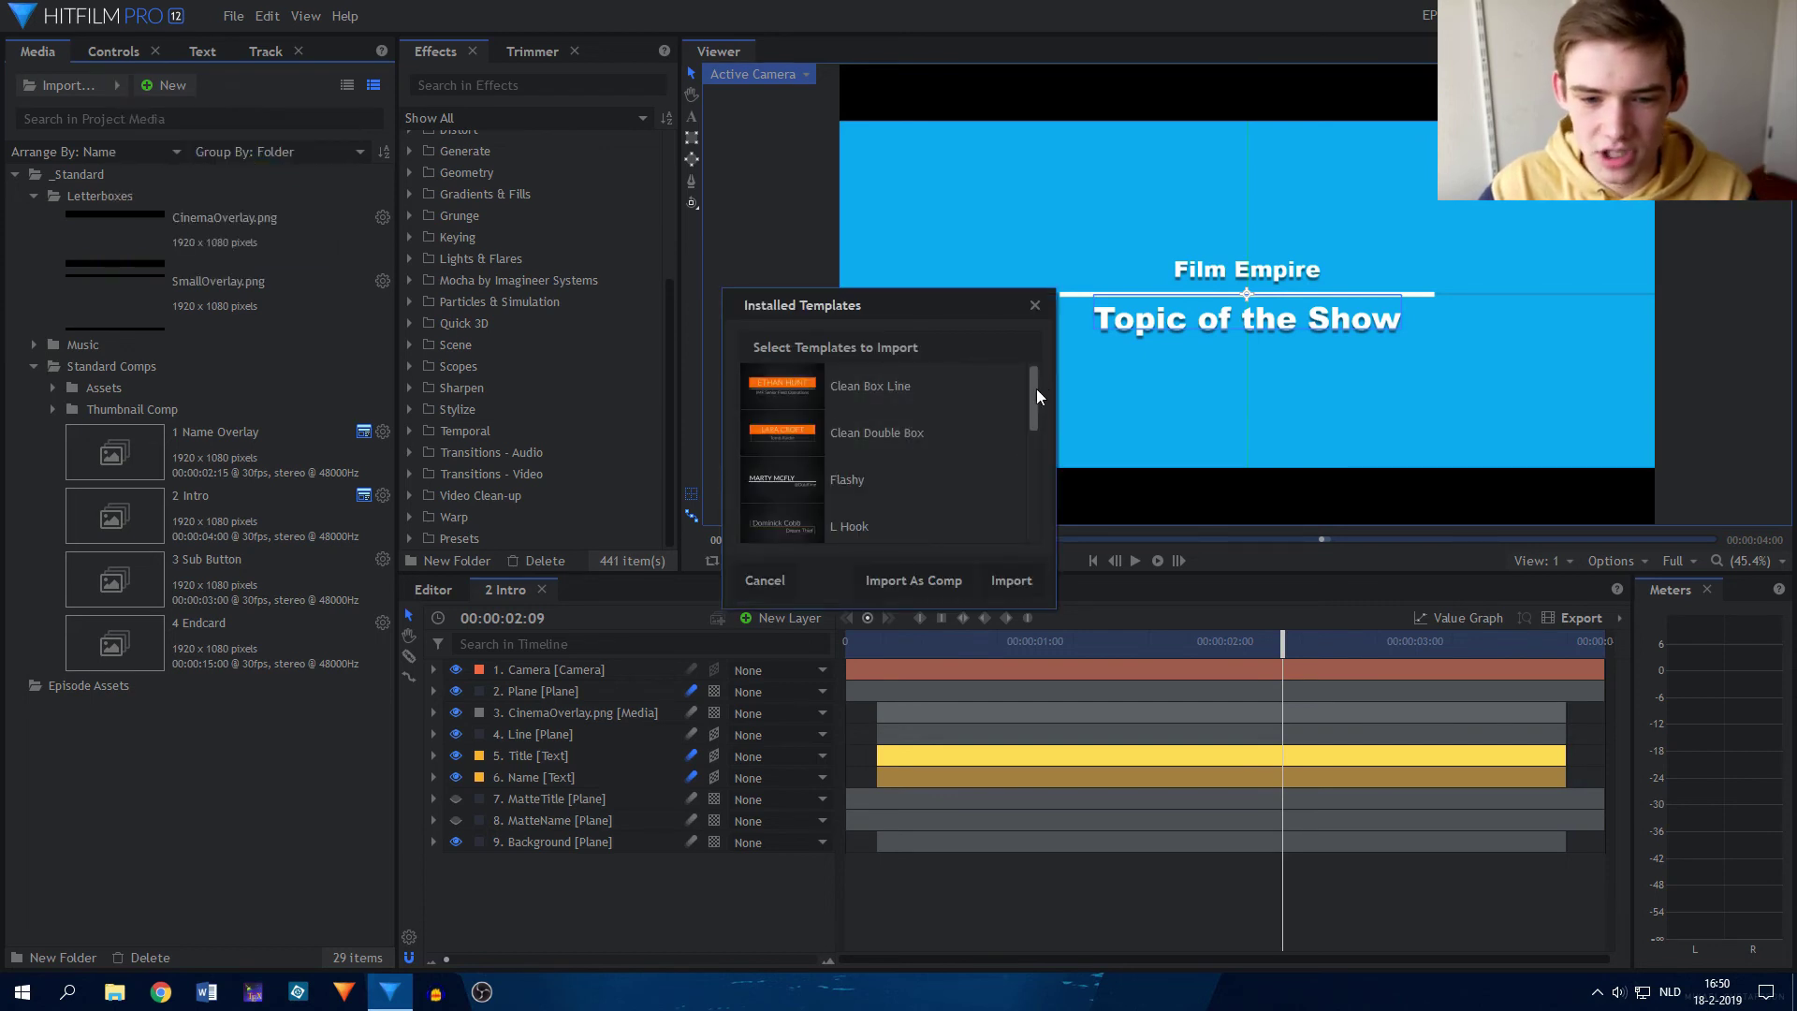
drag(1036, 390, 1040, 492)
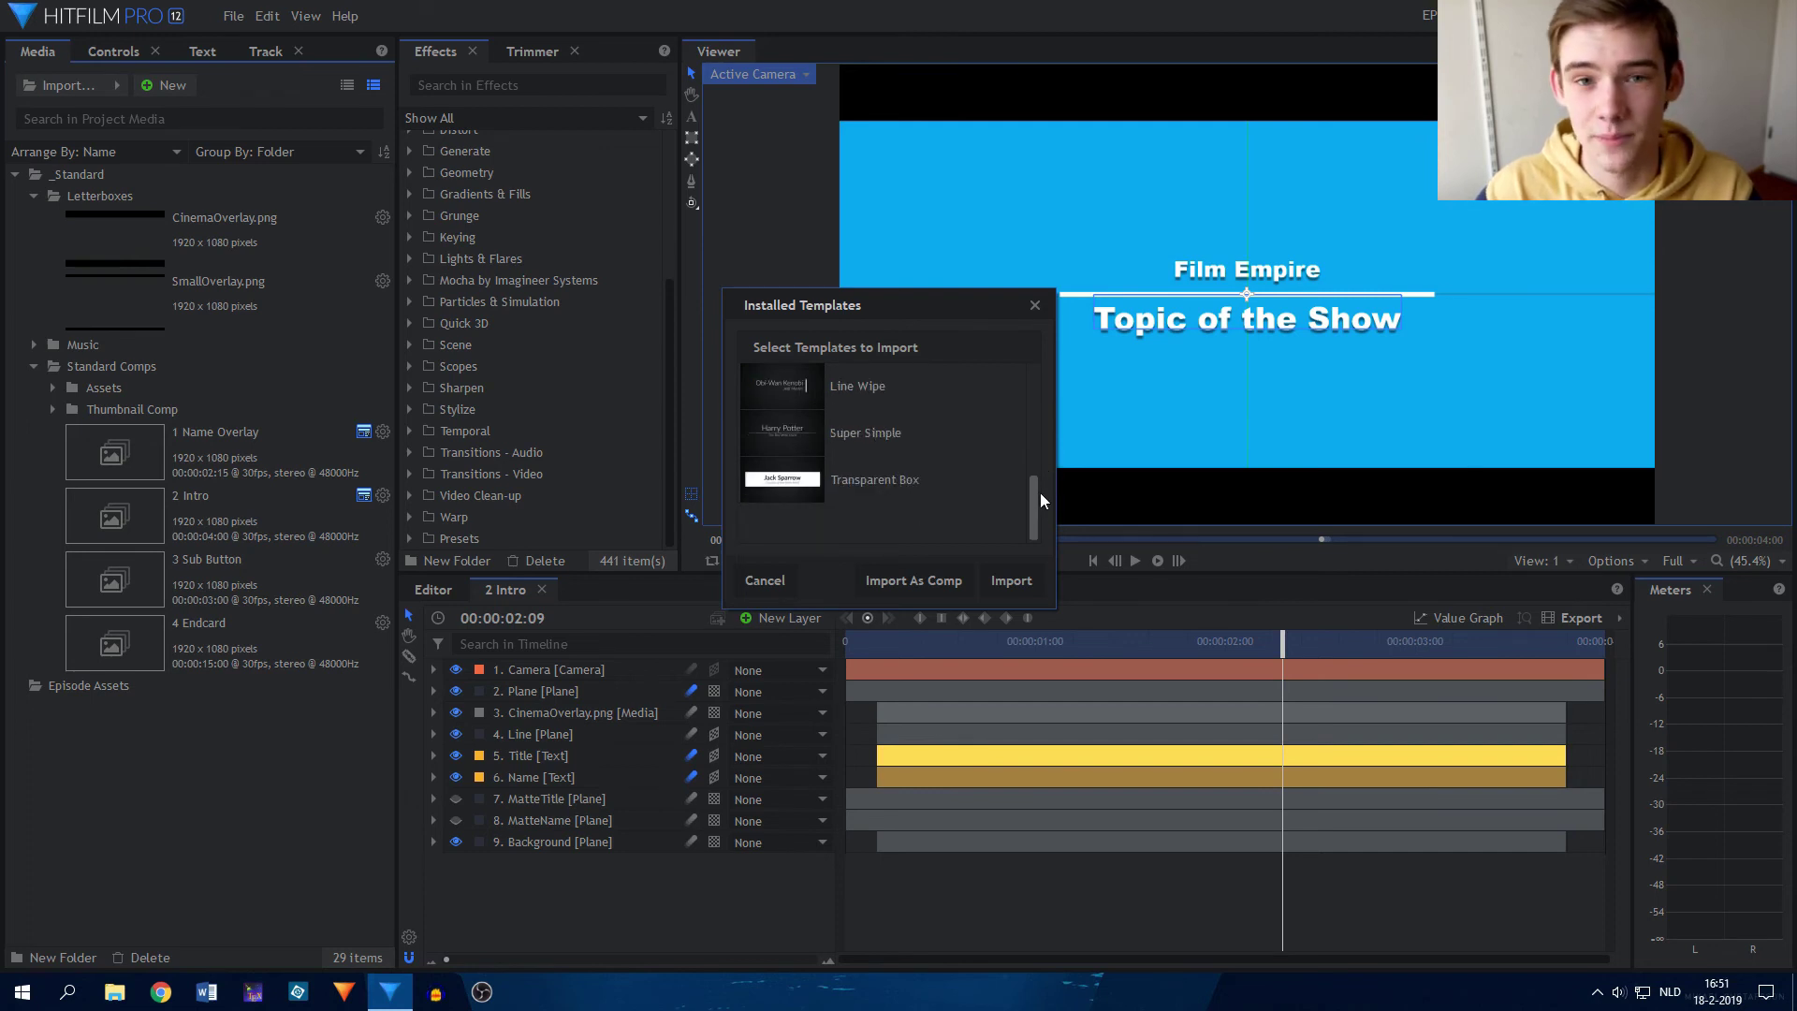
mouse_move(1041, 492)
mouse_down()
mouse_move(1037, 384)
mouse_move(1035, 470)
mouse_up()
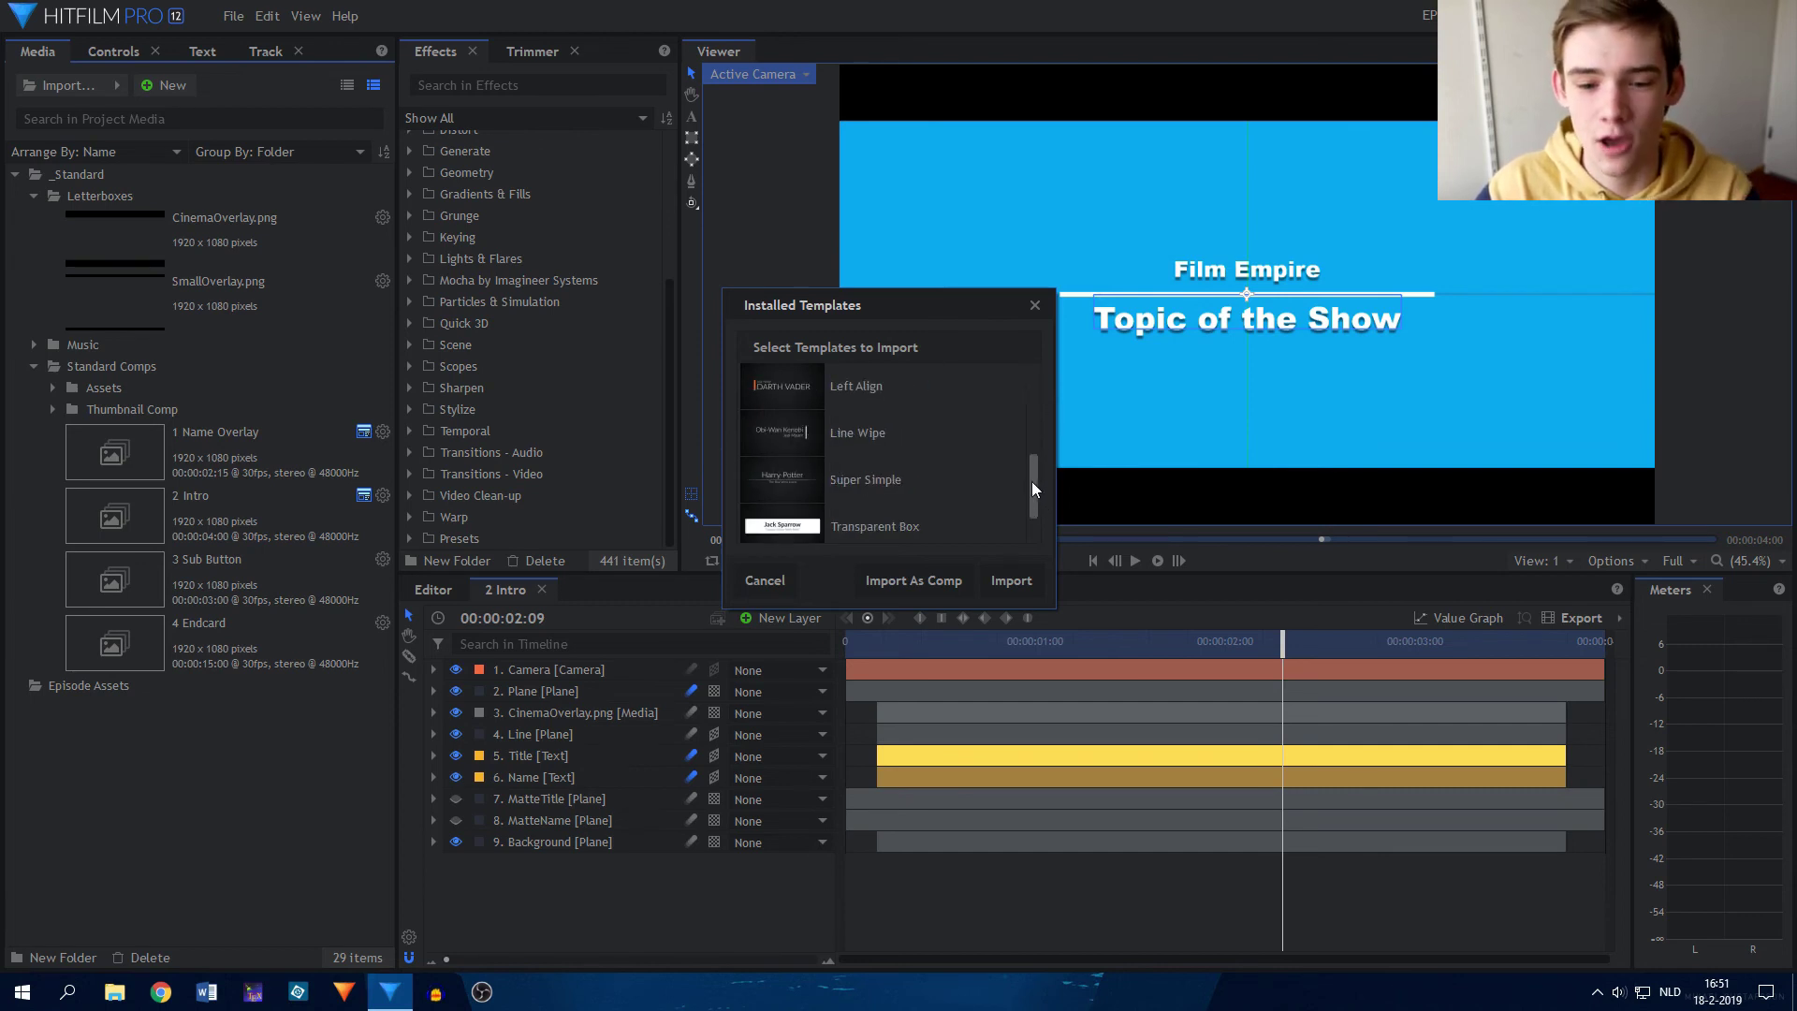
click(1041, 301)
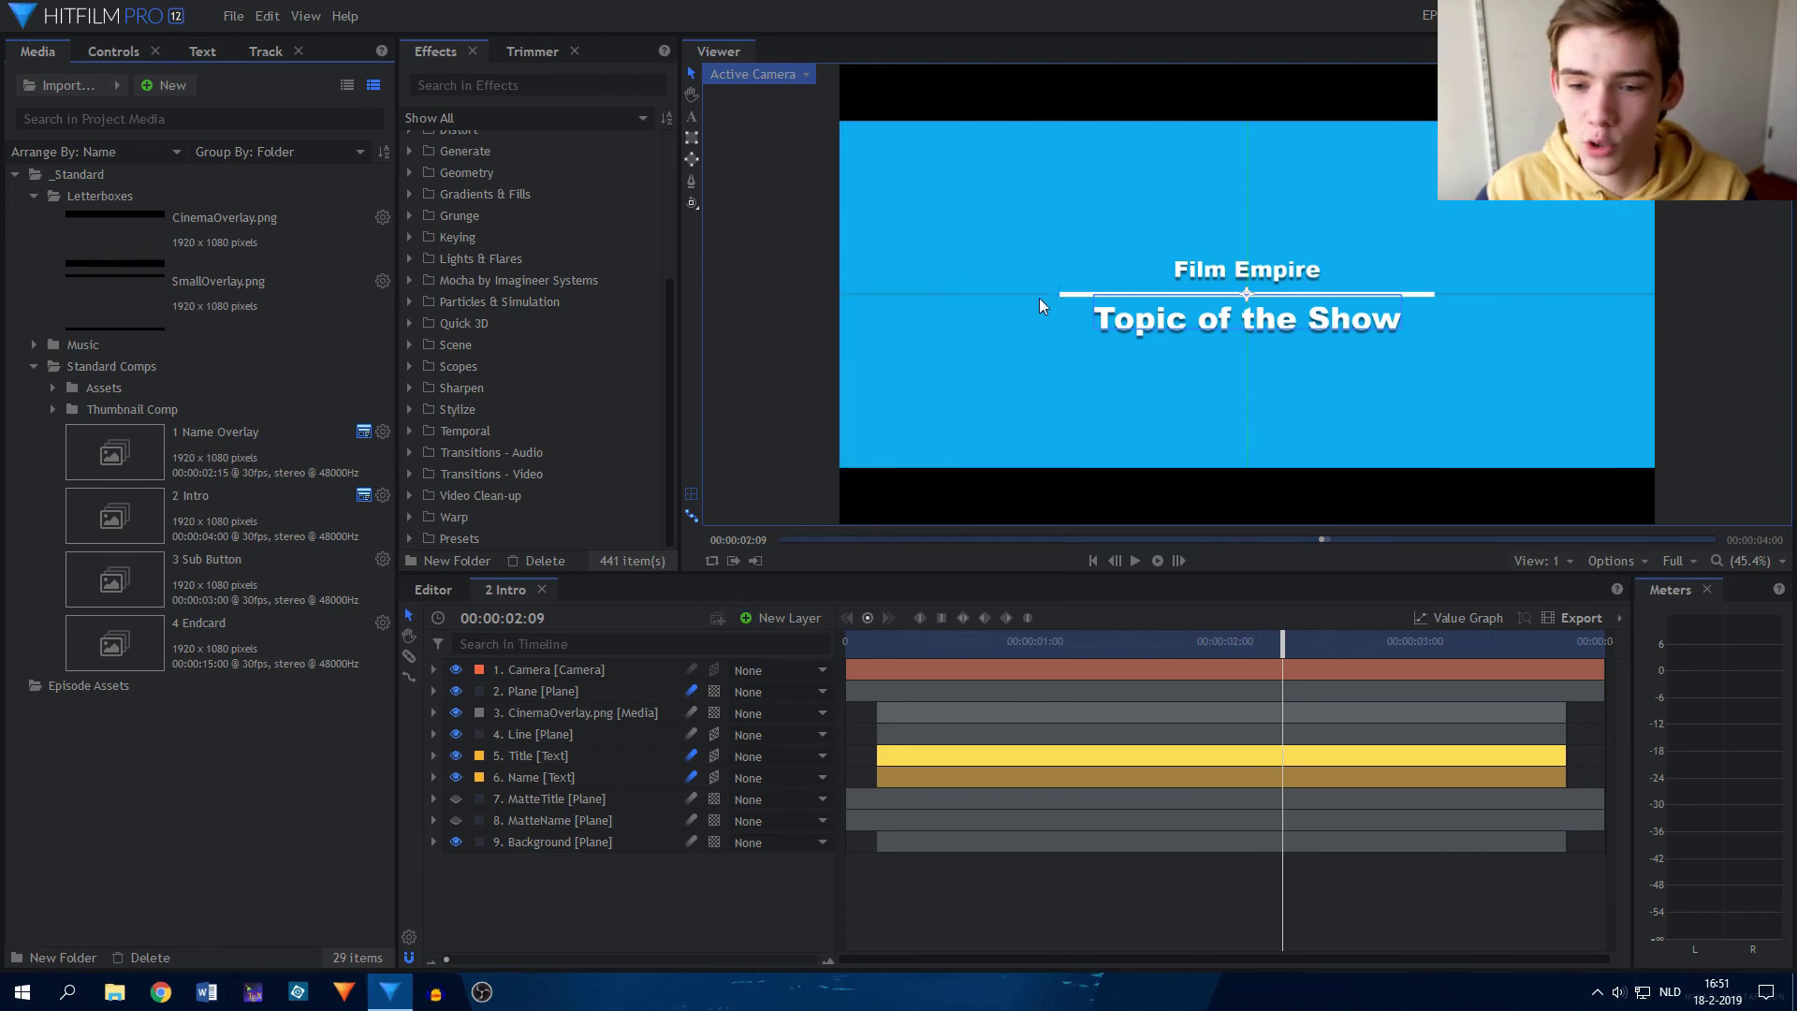
Deselect the Title layer, glance at the media import options and close the 2 Intro timeline.
click(659, 915)
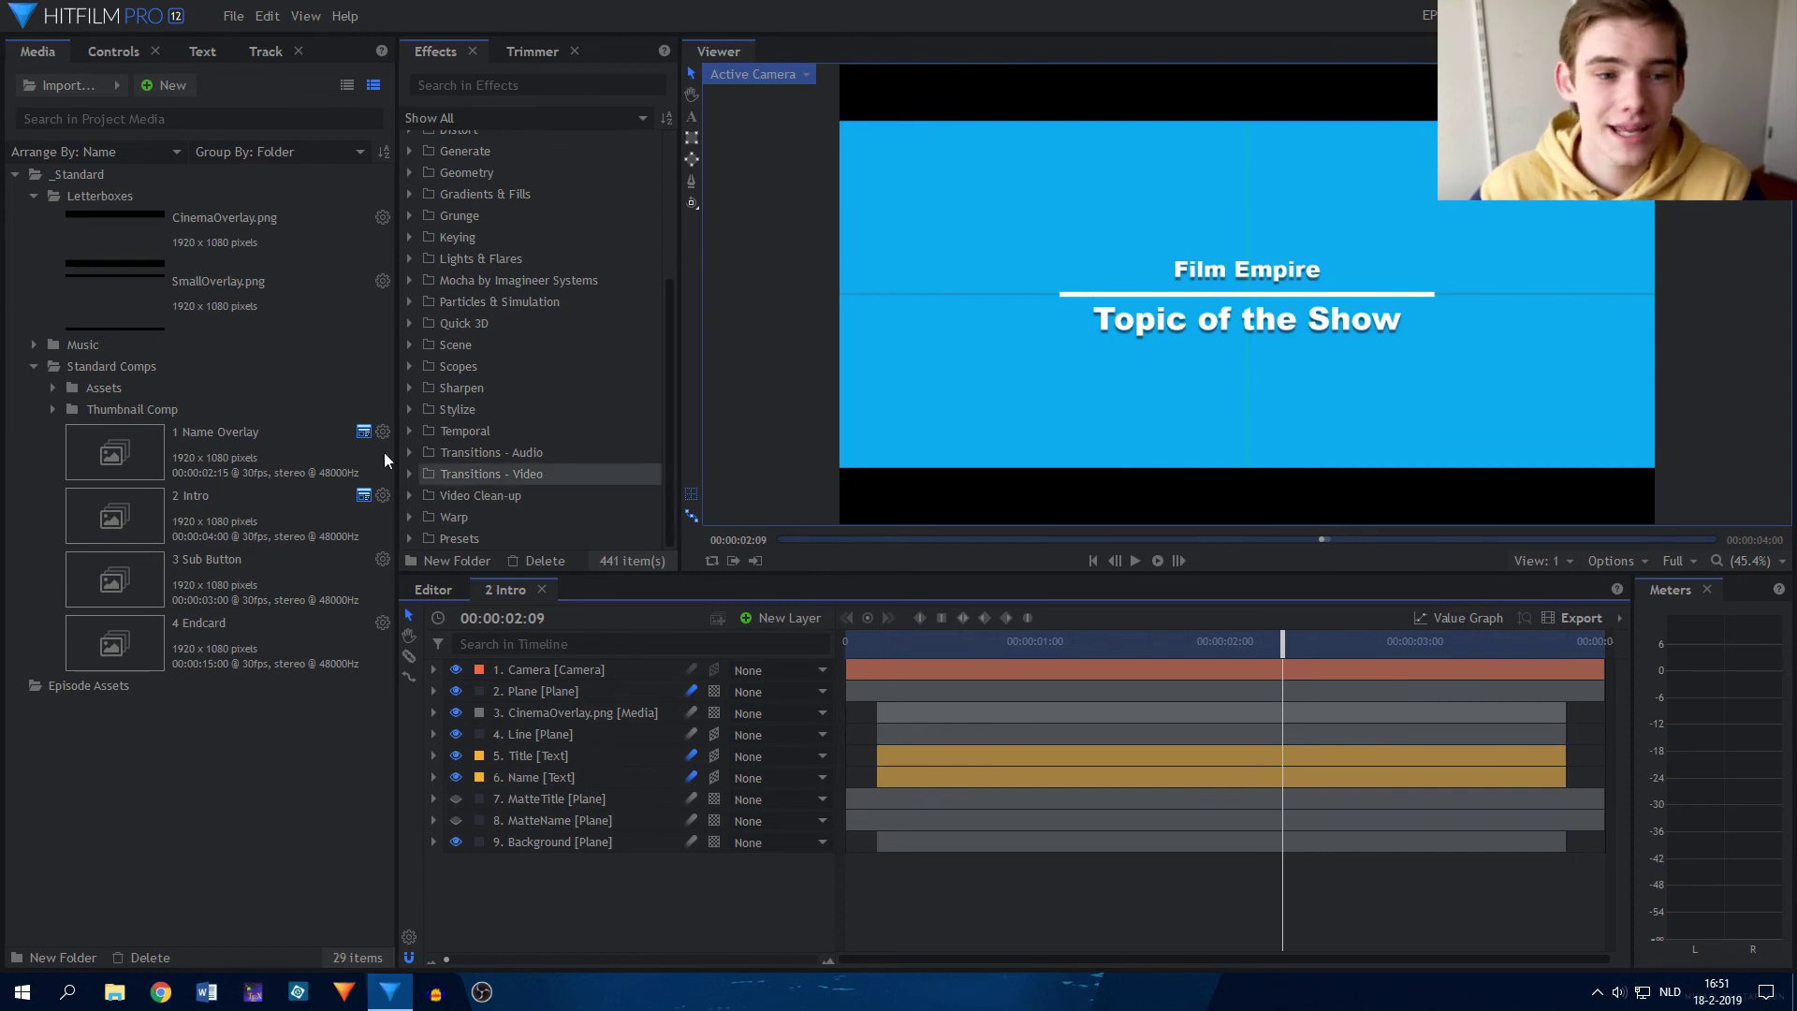
click(124, 86)
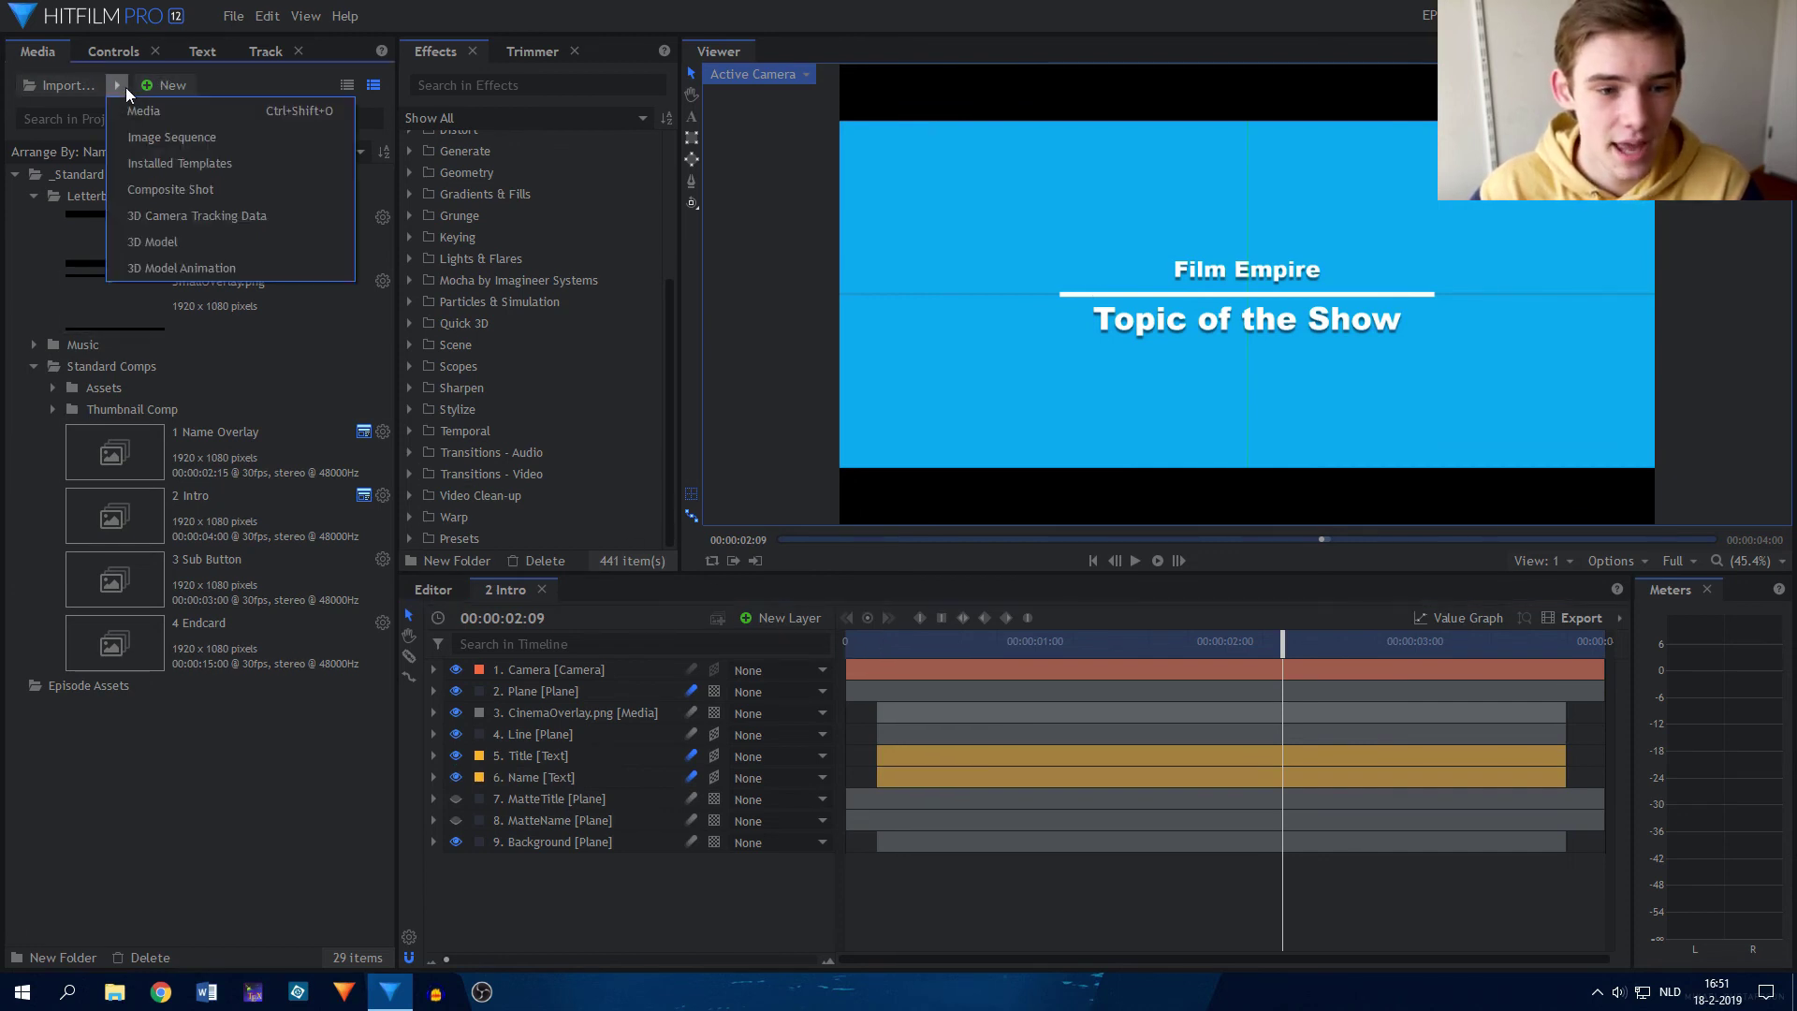
click(168, 855)
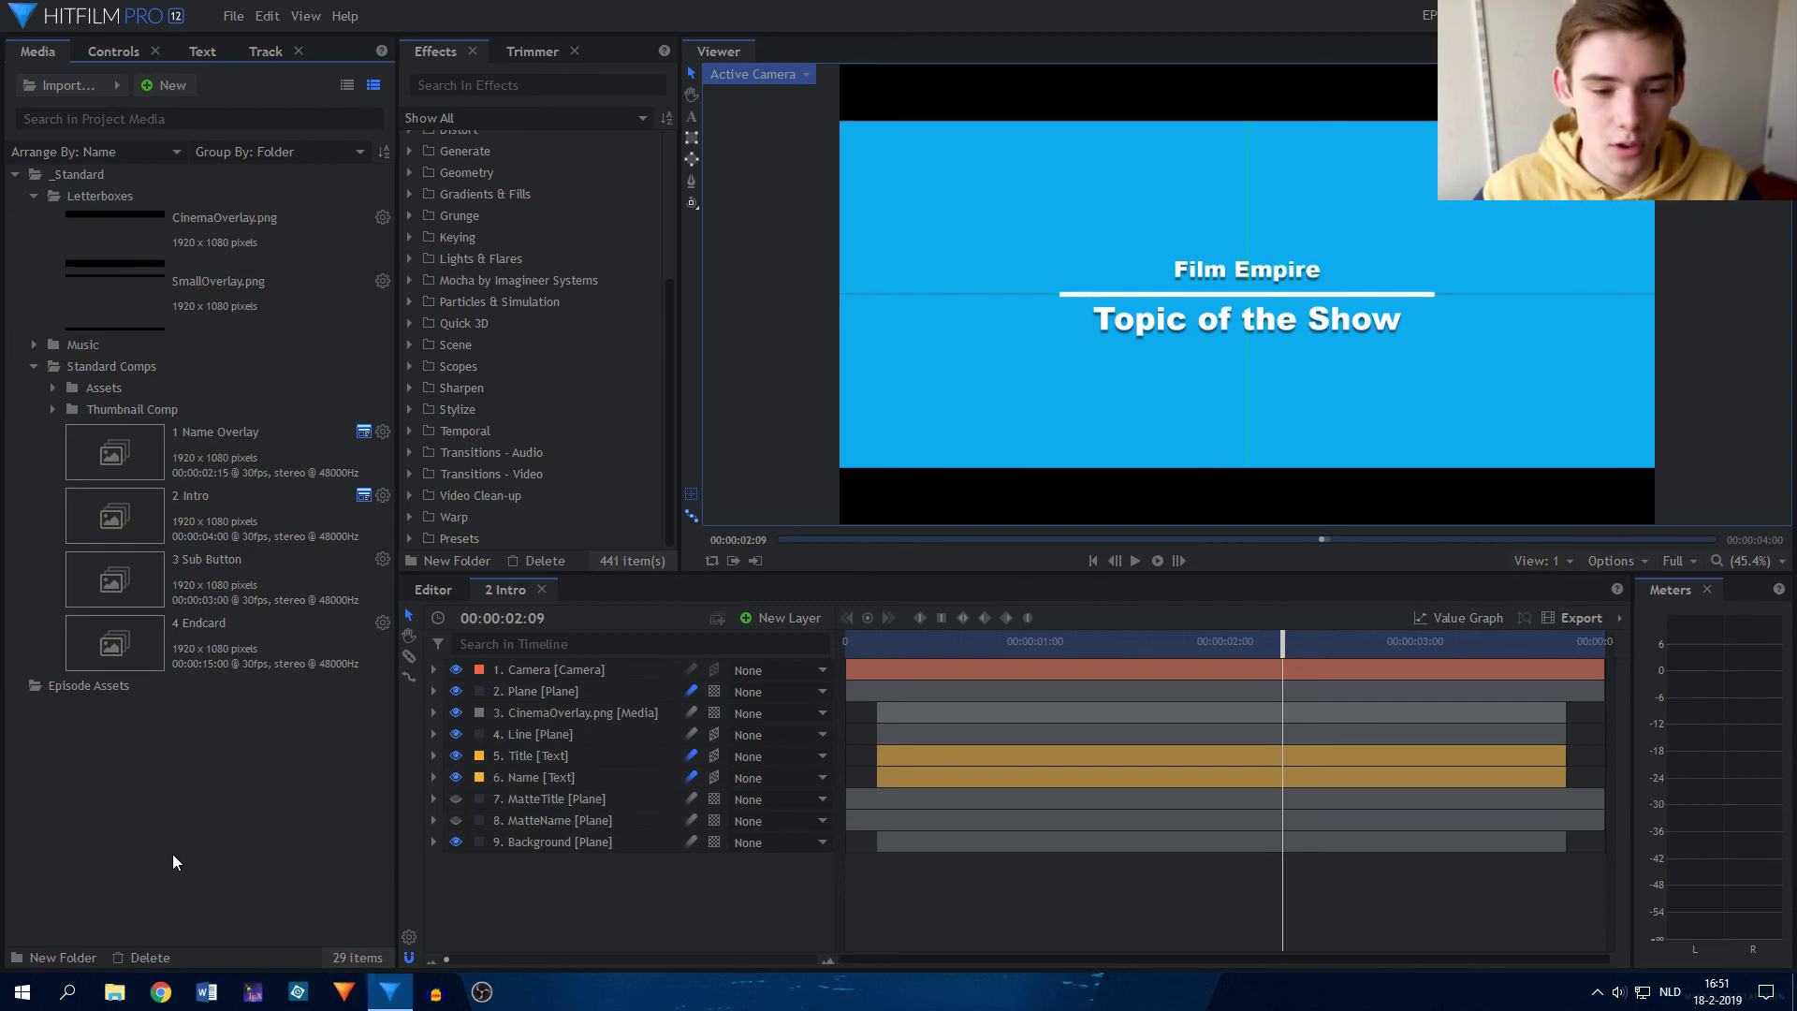
click(541, 590)
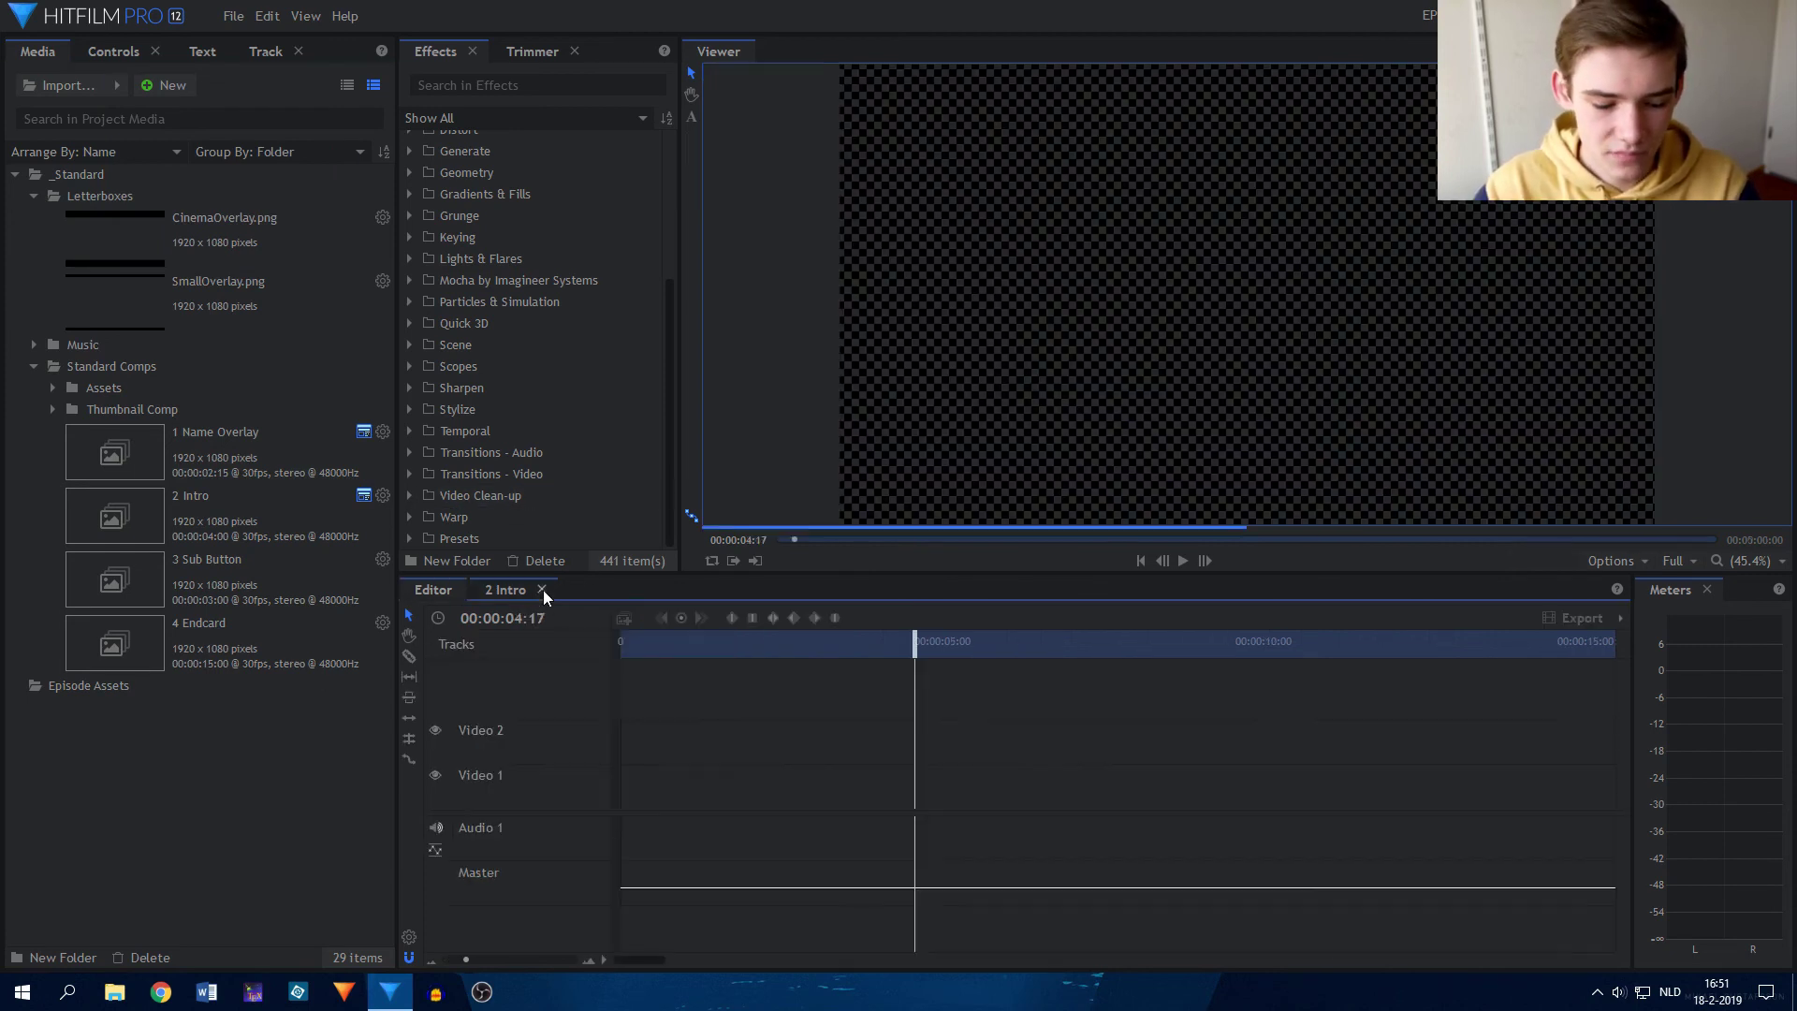